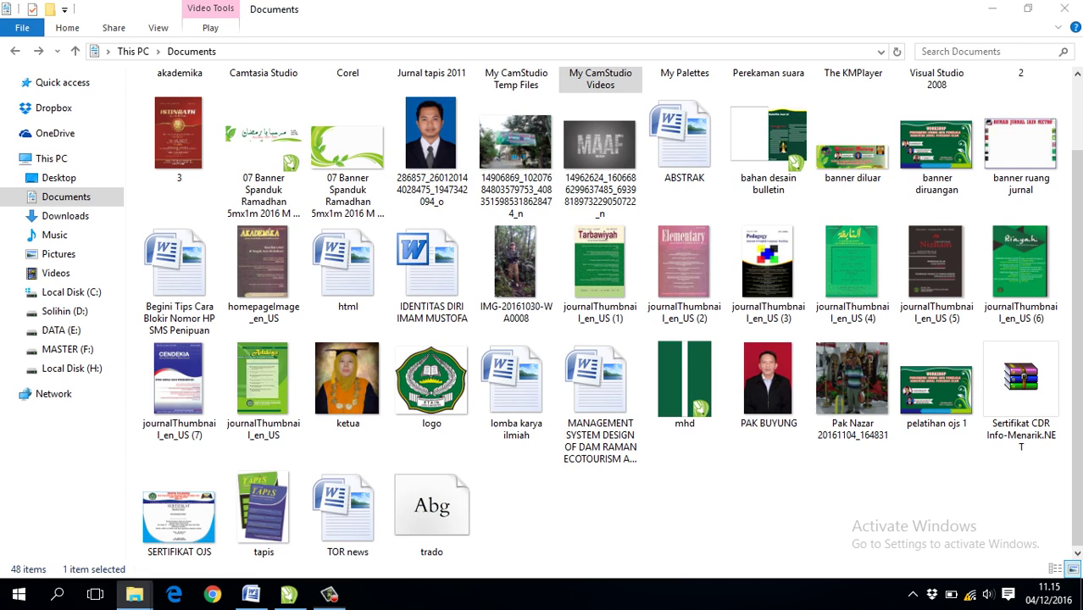
# Delete the leftover selected line so the mhd.cdr A4 page is blank.
pyautogui.press('Delete')
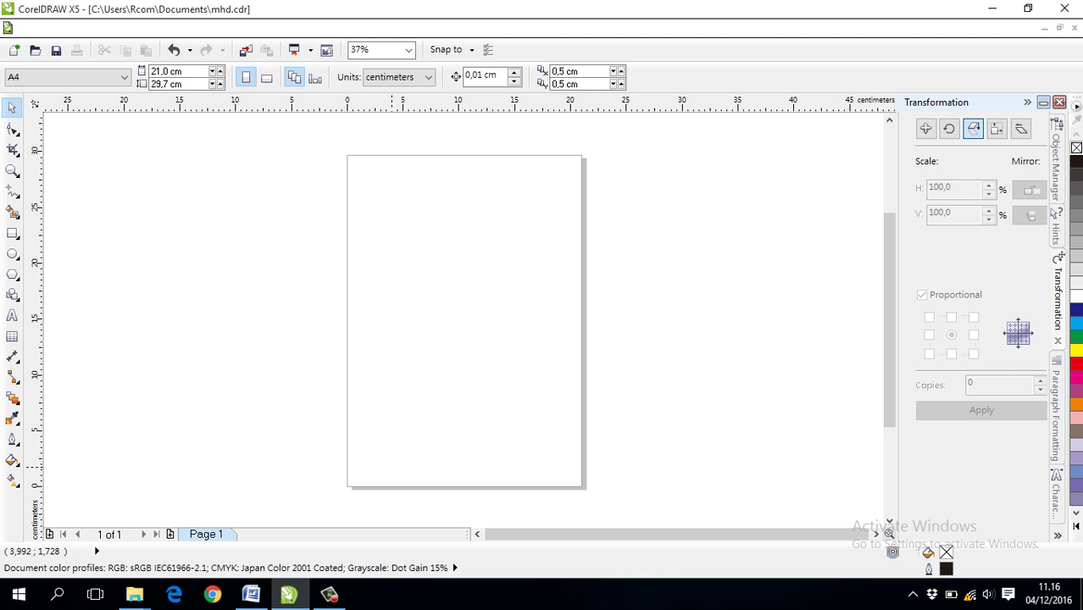
# Bring the Word tutorial '2.Tools Untuk Menggambar' to the front.
pyautogui.click(251, 594)
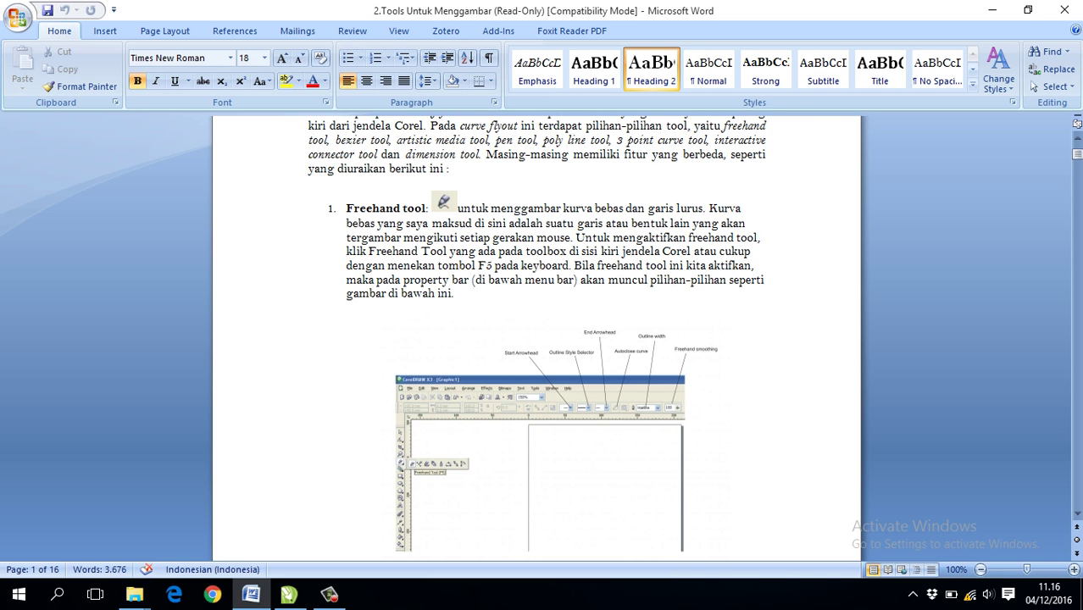
# Return to the blank mhd.cdr page in CorelDRAW.
pyautogui.click(289, 594)
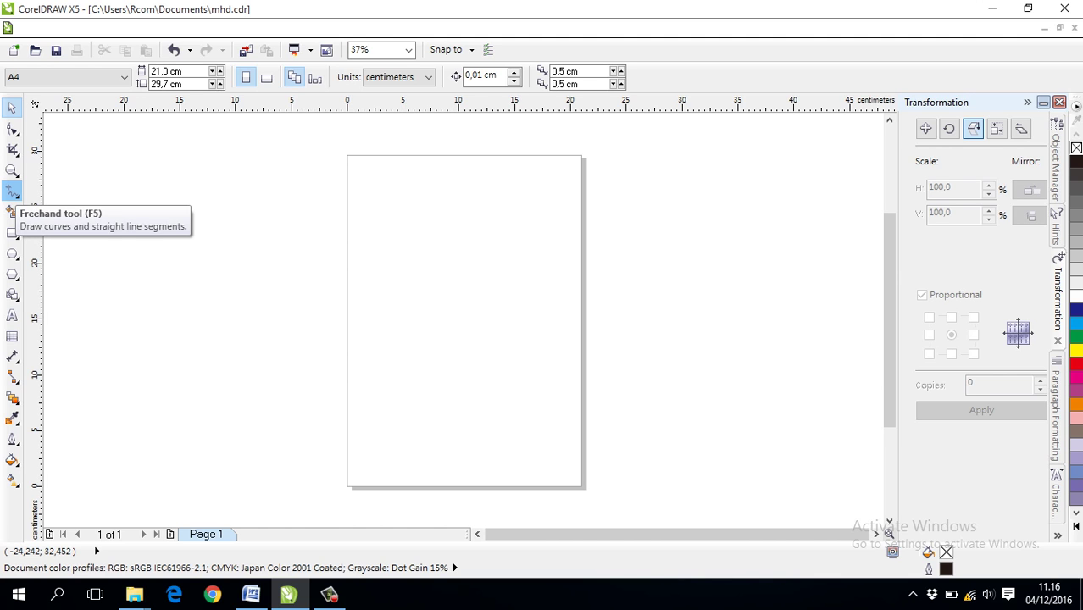
# With the Freehand tool, draw a diagonal line at the page's left edge and a 25.675 cm vertical line near the right.
pyautogui.click(12, 192)
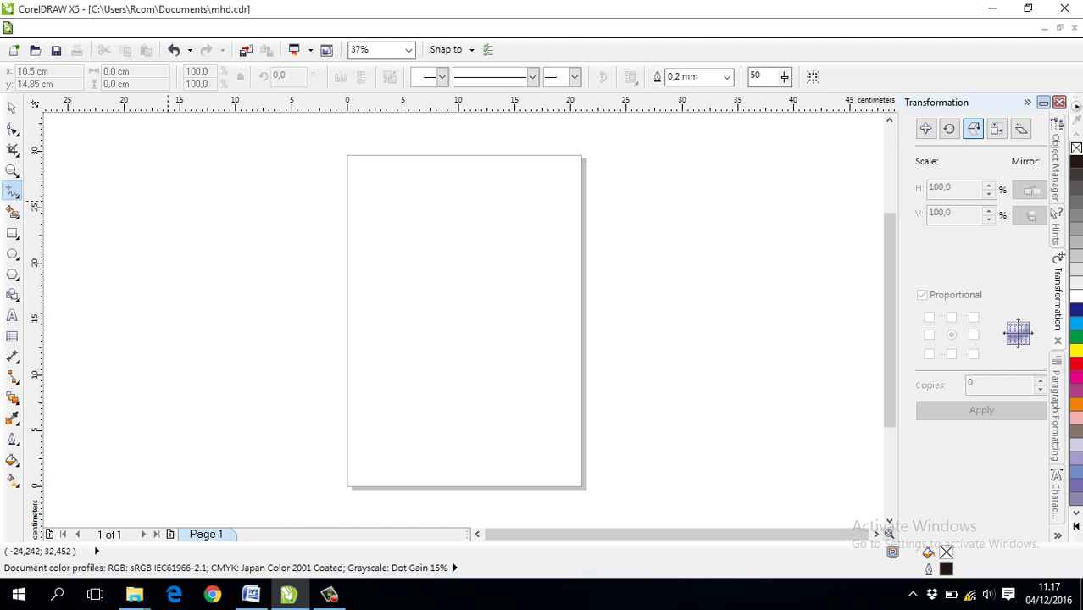
pyautogui.click(245, 239)
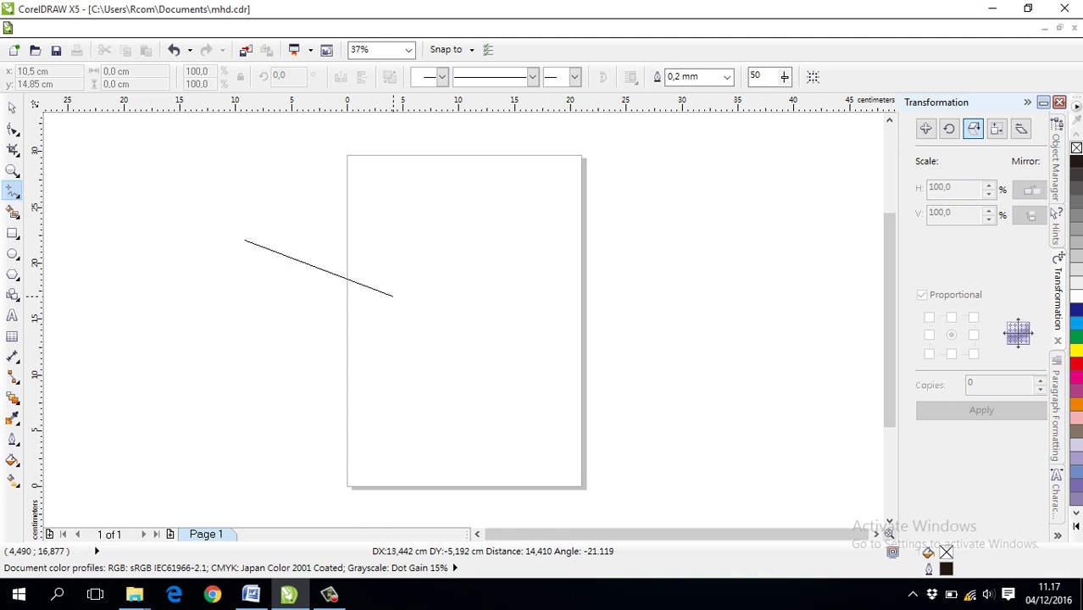
pyautogui.click(394, 297)
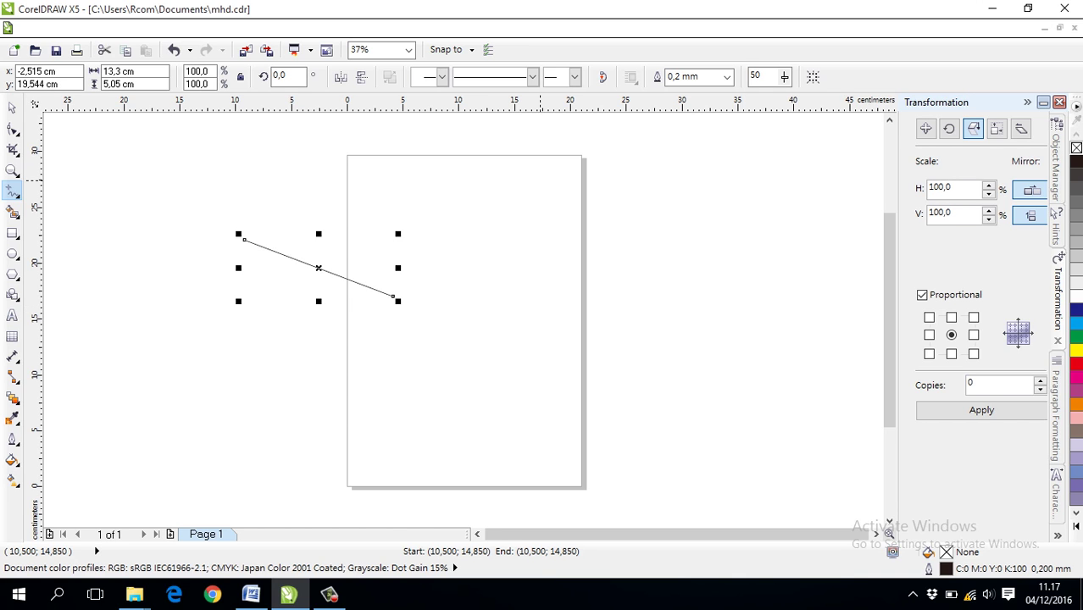
pyautogui.press('Escape')
pyautogui.moveTo(533, 178)
pyautogui.mouseDown()
pyautogui.moveTo(533, 460)
pyautogui.moveTo(610, 464)
pyautogui.moveTo(533, 464)
pyautogui.mouseUp()
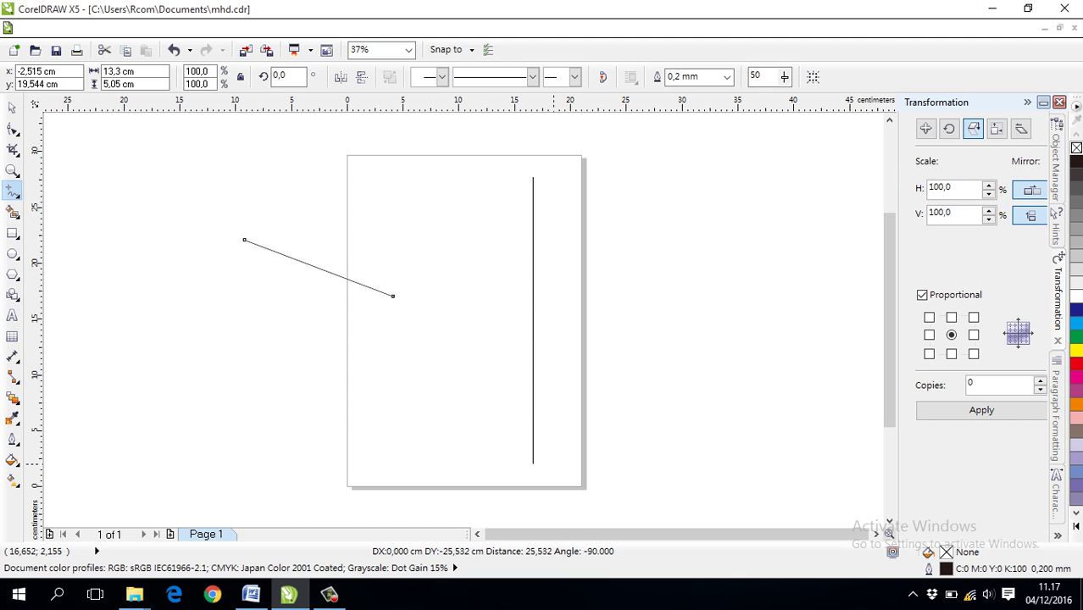
pyautogui.moveTo(533, 463); pyautogui.dragTo(533, 463)
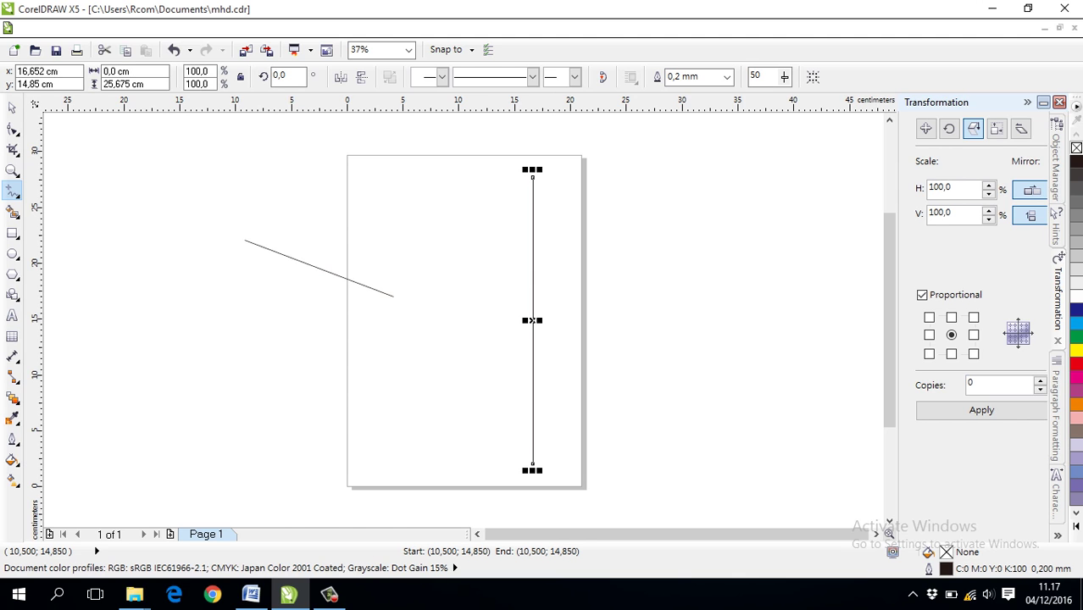
# Make the vertical line 3,0 mm thick with arrowheads on both ends.
pyautogui.click(726, 76)
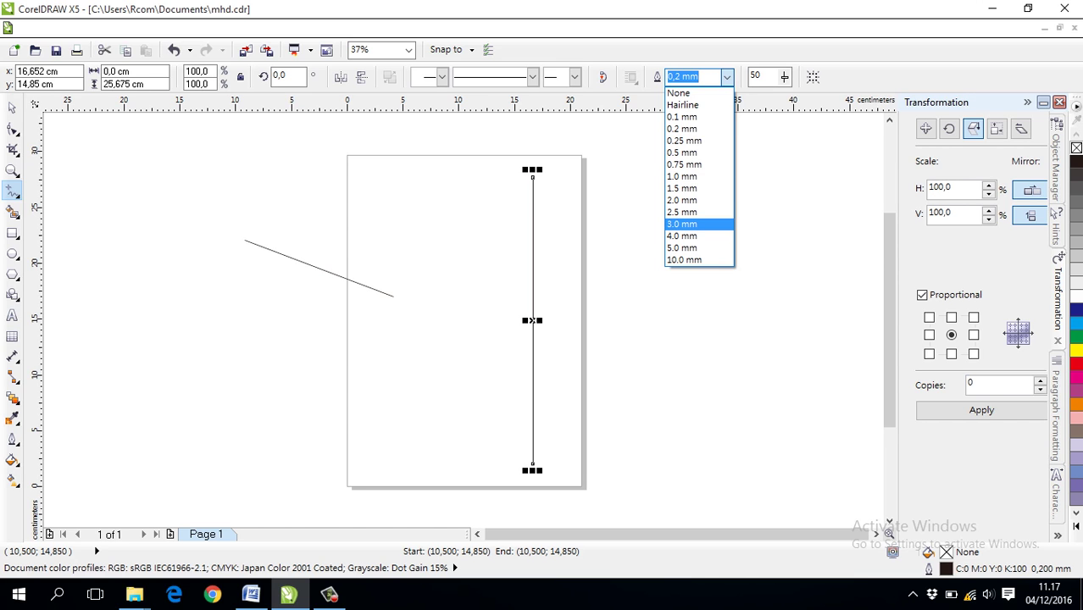
pyautogui.click(683, 224)
pyautogui.click(574, 76)
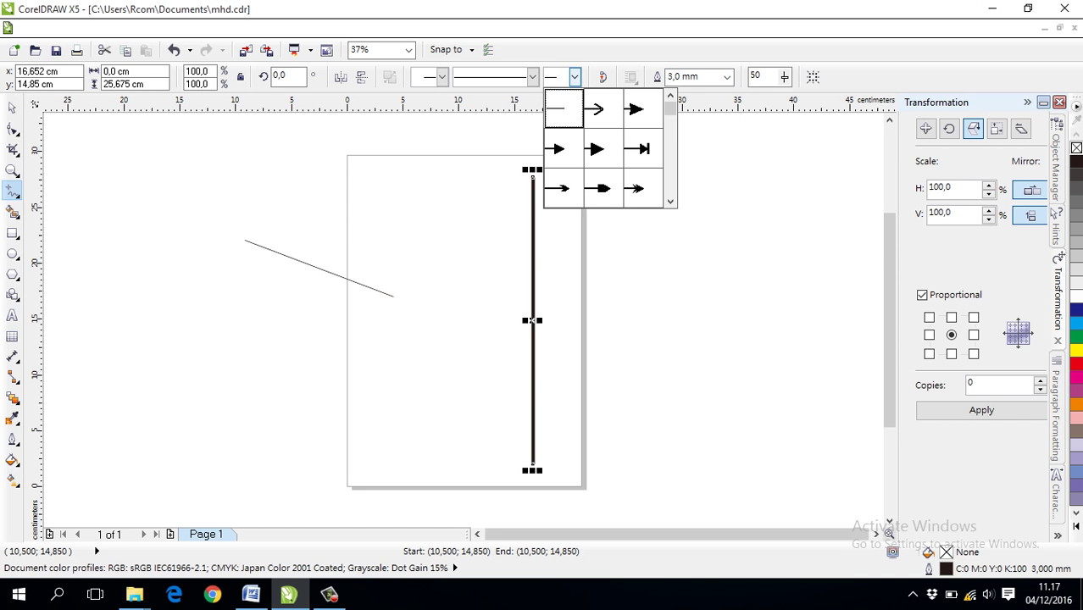
pyautogui.press('Escape')
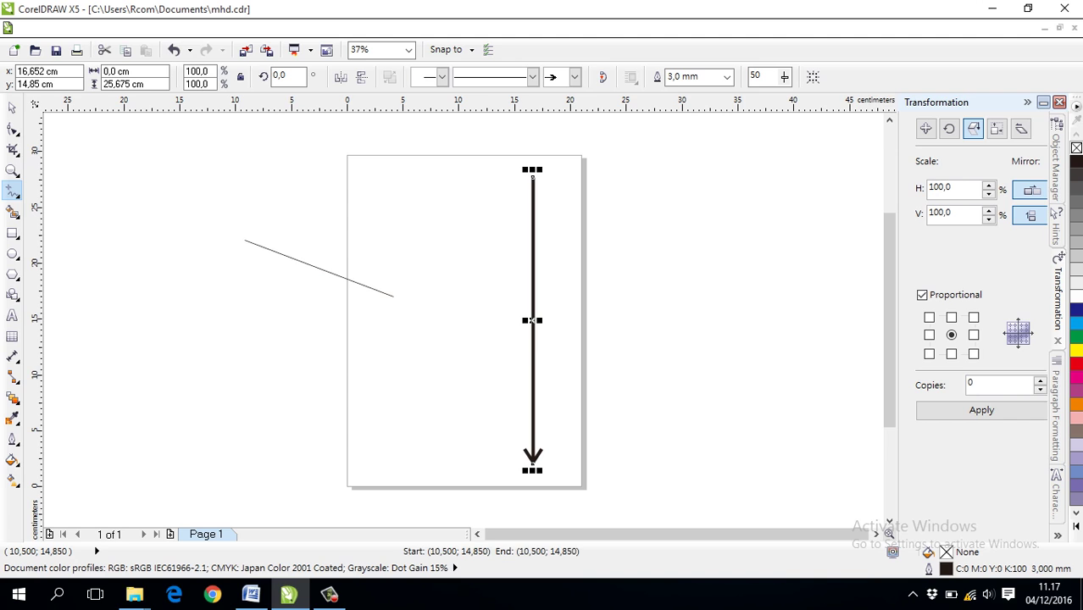
pyautogui.click(441, 77)
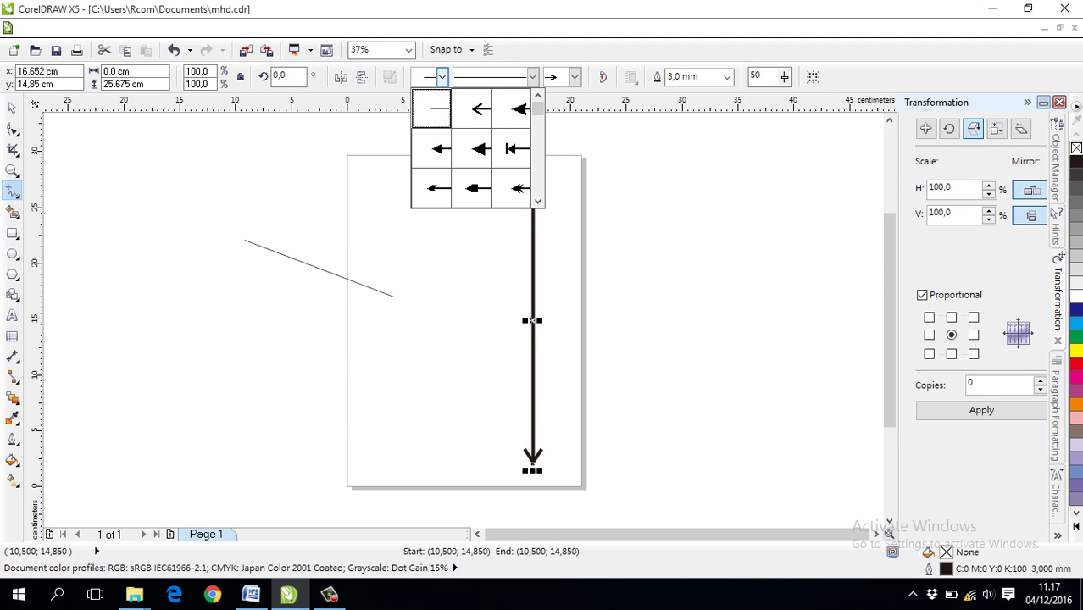
pyautogui.click(511, 109)
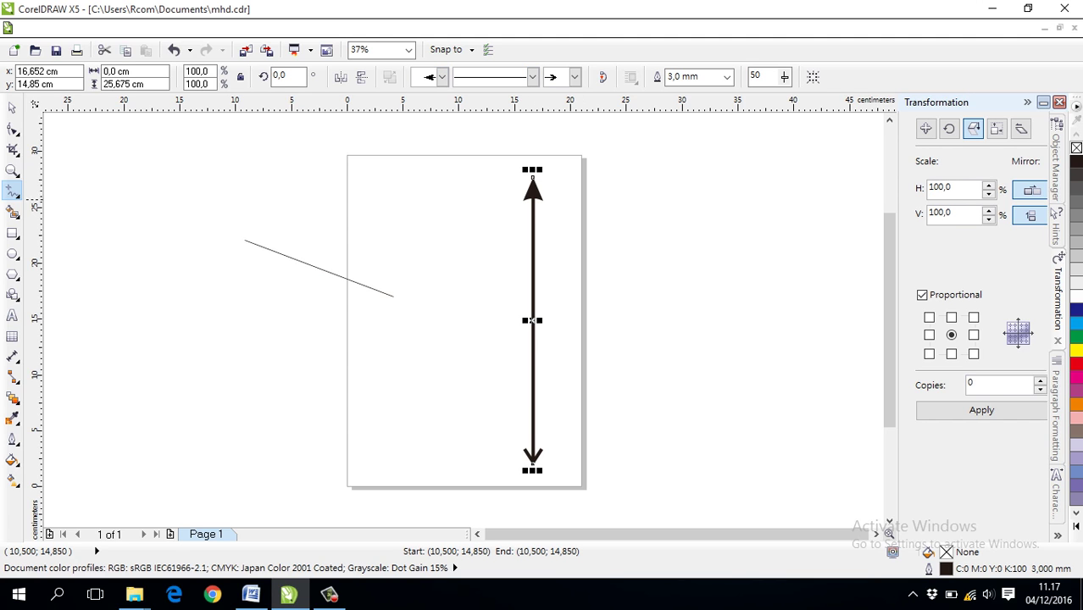
# Give the arrow a long-dash line style and swap its start and end arrowheads.
pyautogui.click(532, 77)
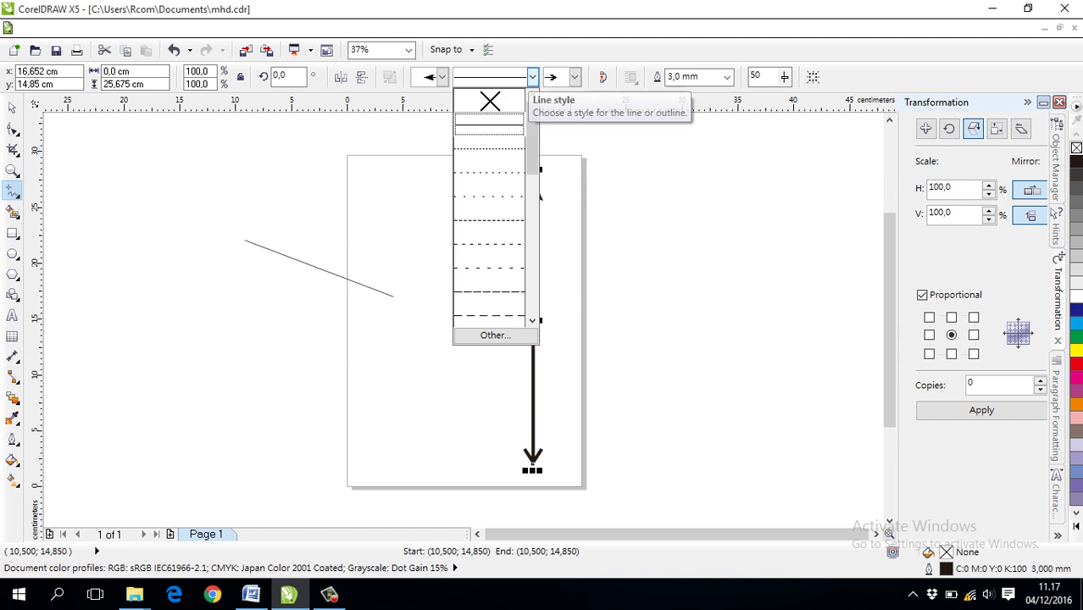
pyautogui.moveTo(532, 143); pyautogui.dragTo(532, 199)
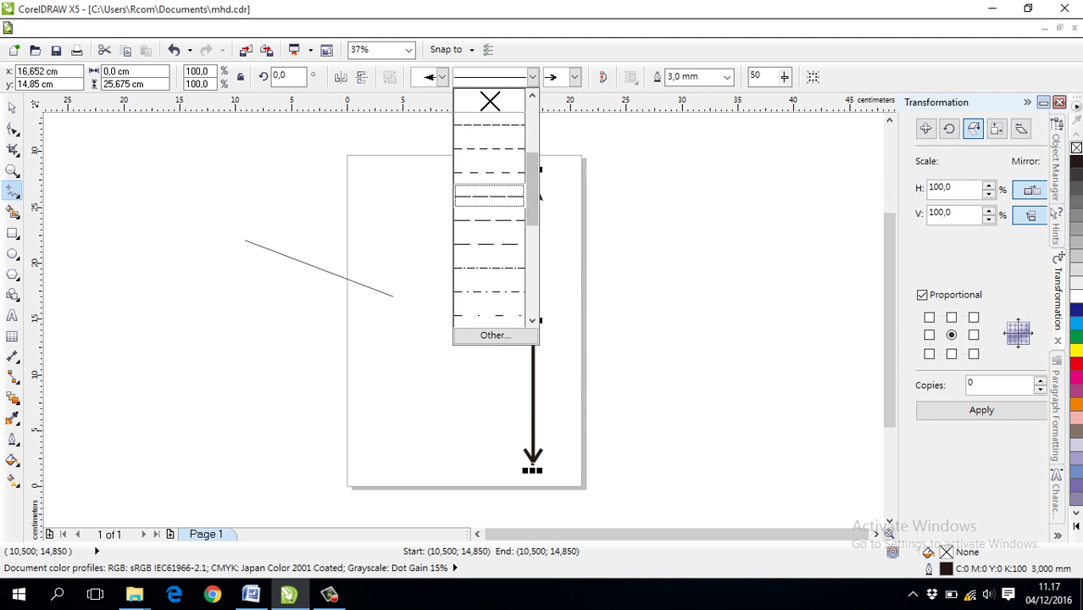
pyautogui.click(489, 292)
pyautogui.click(532, 77)
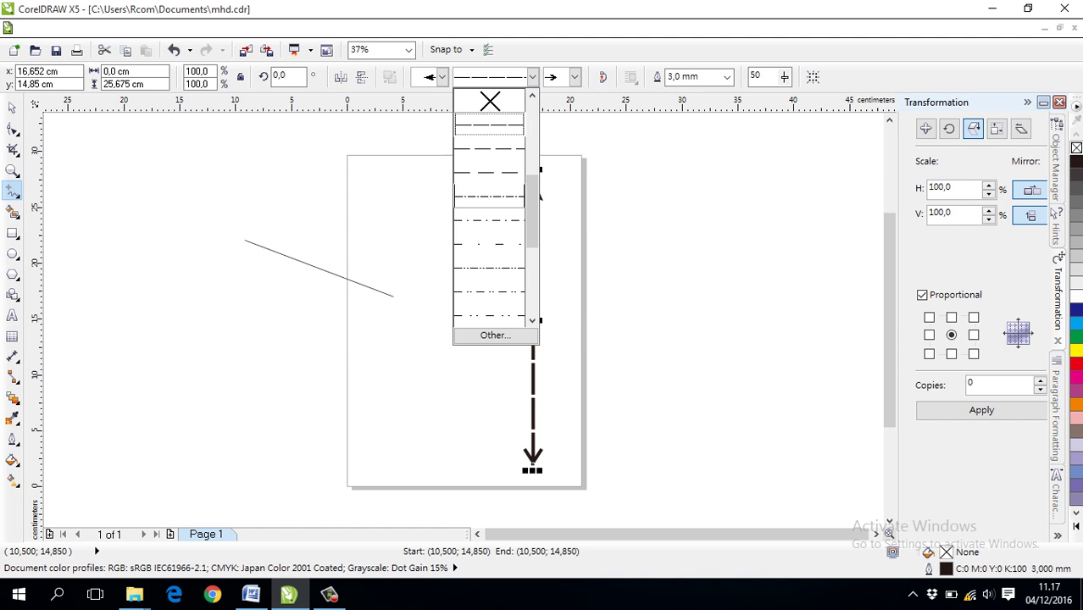
pyautogui.click(500, 172)
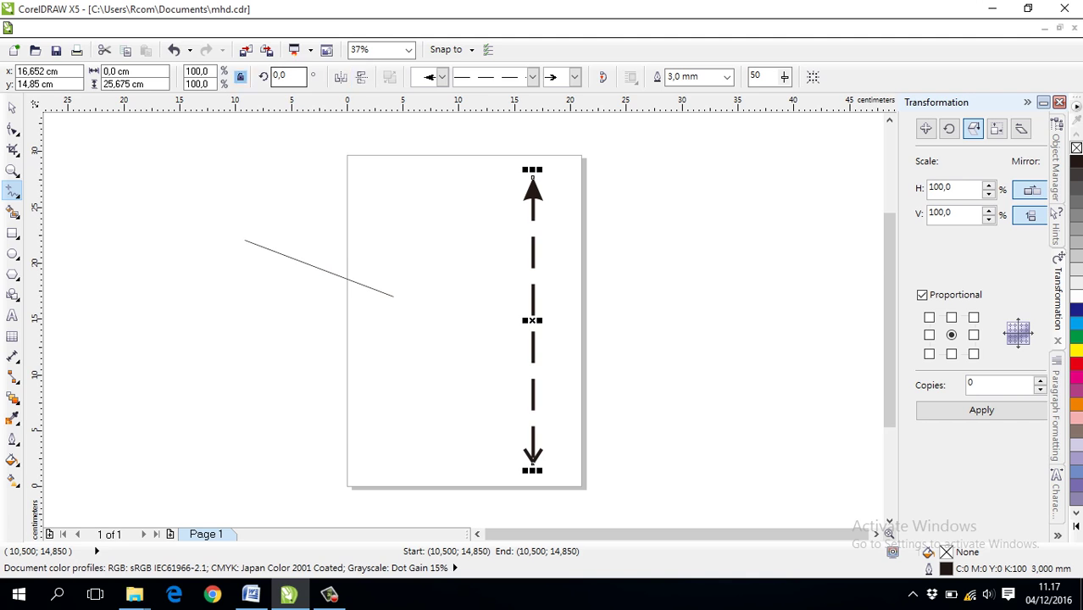
pyautogui.click(361, 78)
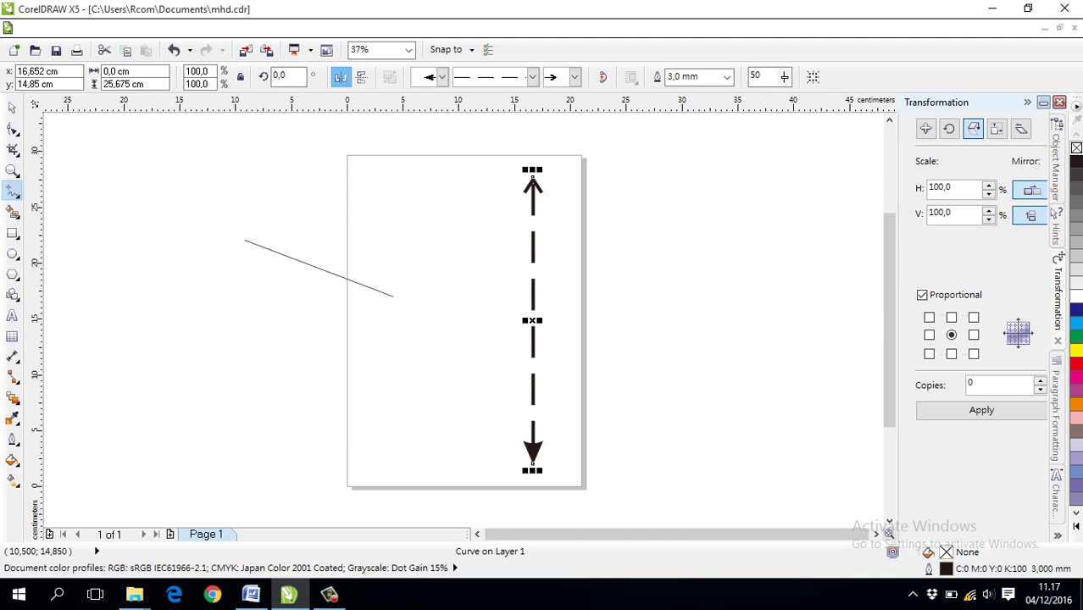
pyautogui.click(340, 76)
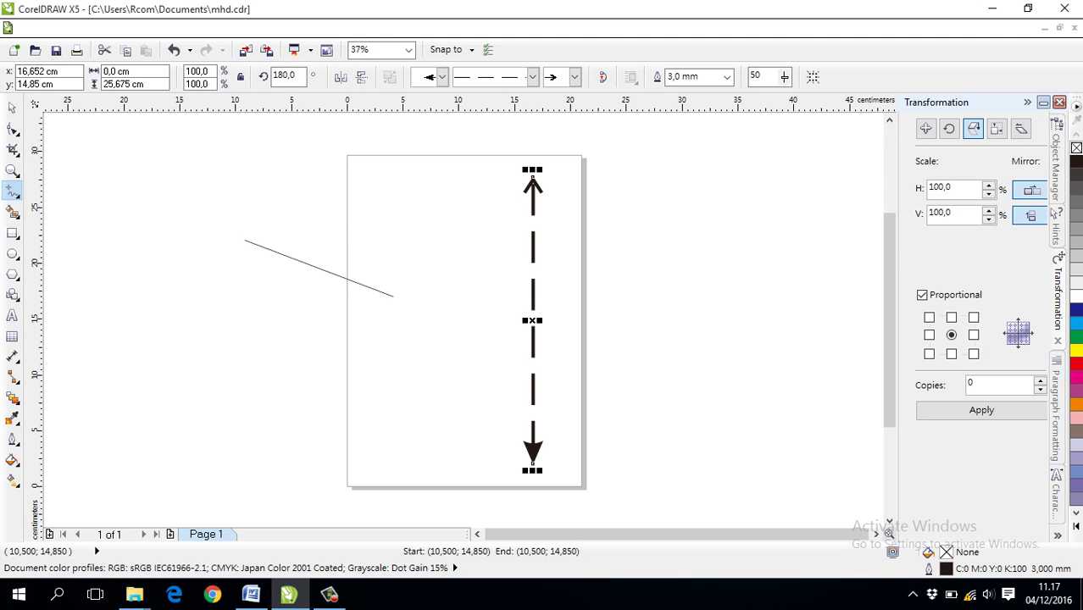
# Set curve smoothing to 0 and toggle the bounding box display.
pyautogui.click(783, 76)
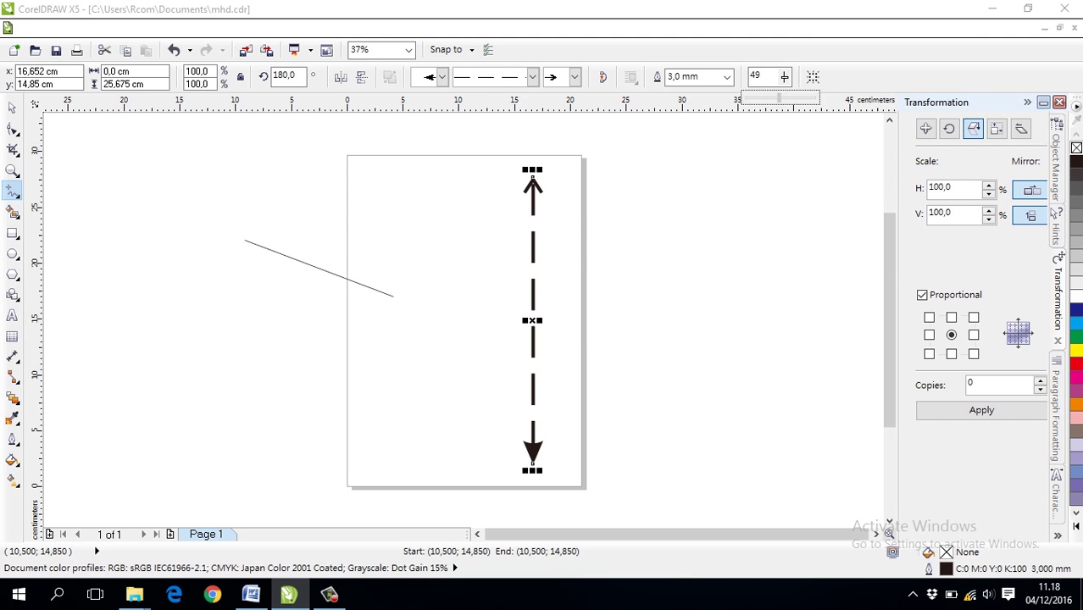
pyautogui.click(783, 76)
pyautogui.moveTo(787, 99); pyautogui.dragTo(748, 99)
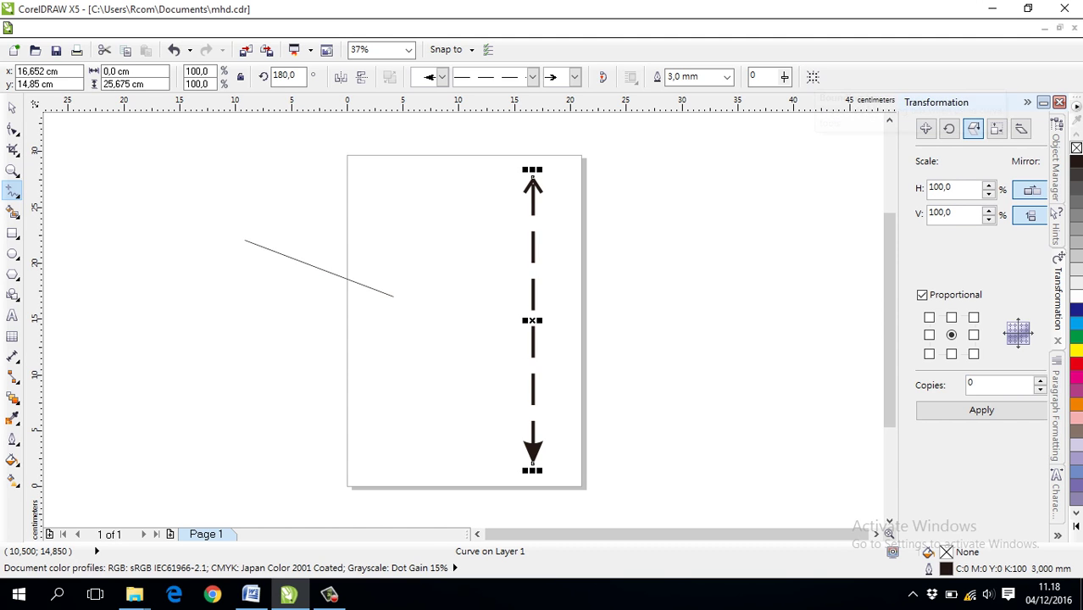
pyautogui.click(811, 76)
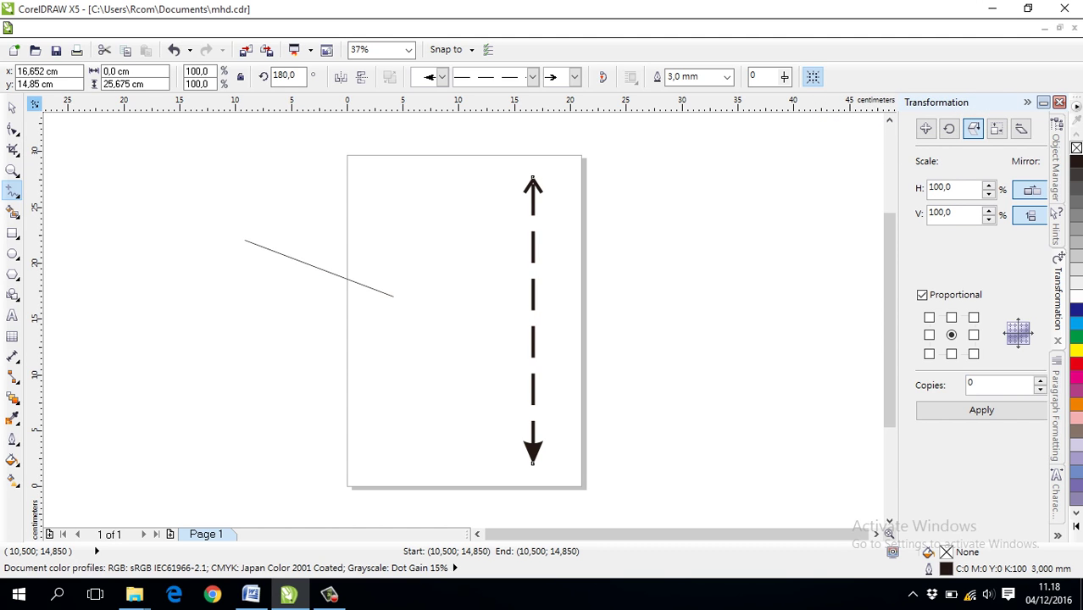
pyautogui.click(12, 108)
pyautogui.click(13, 191)
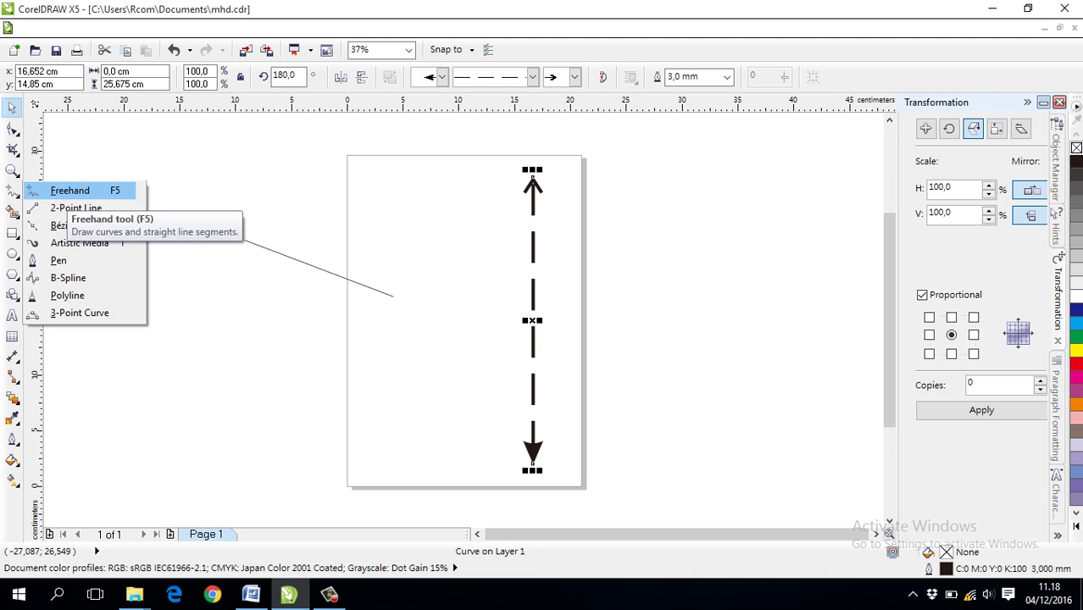
# Draw a tiny line, a horizontal line and a short diagonal with the 2-Point Line tool.
pyautogui.click(76, 207)
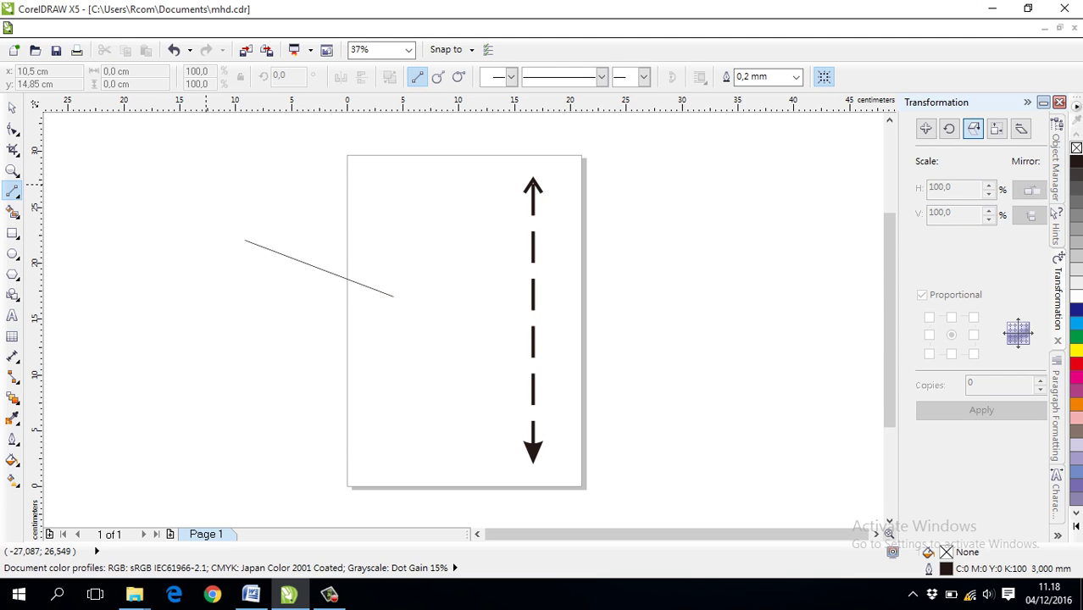
pyautogui.click(207, 184)
pyautogui.press('Escape')
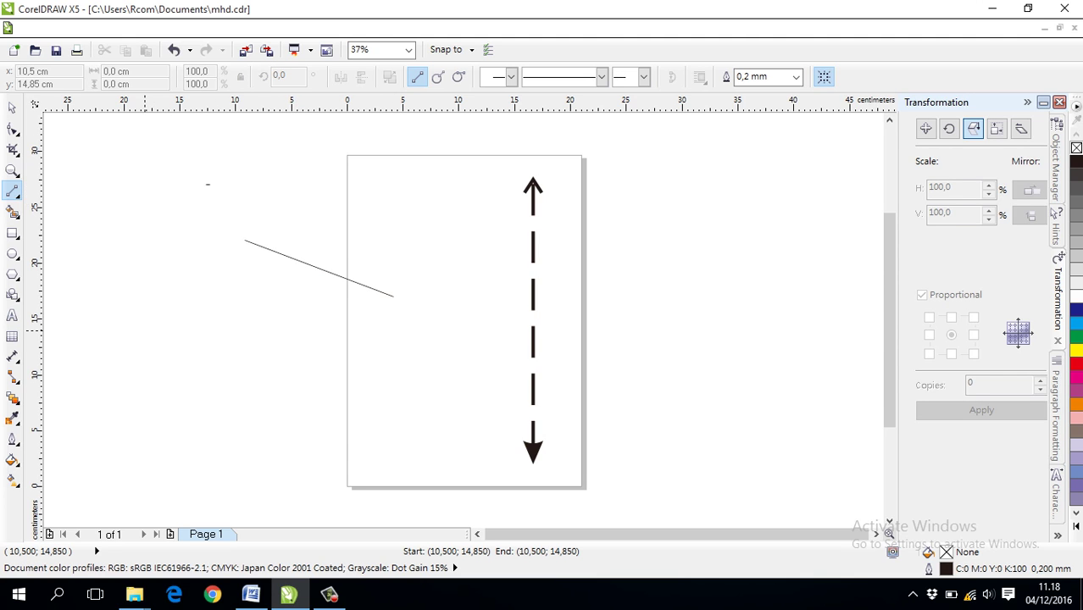
pyautogui.moveTo(167, 325); pyautogui.dragTo(308, 326)
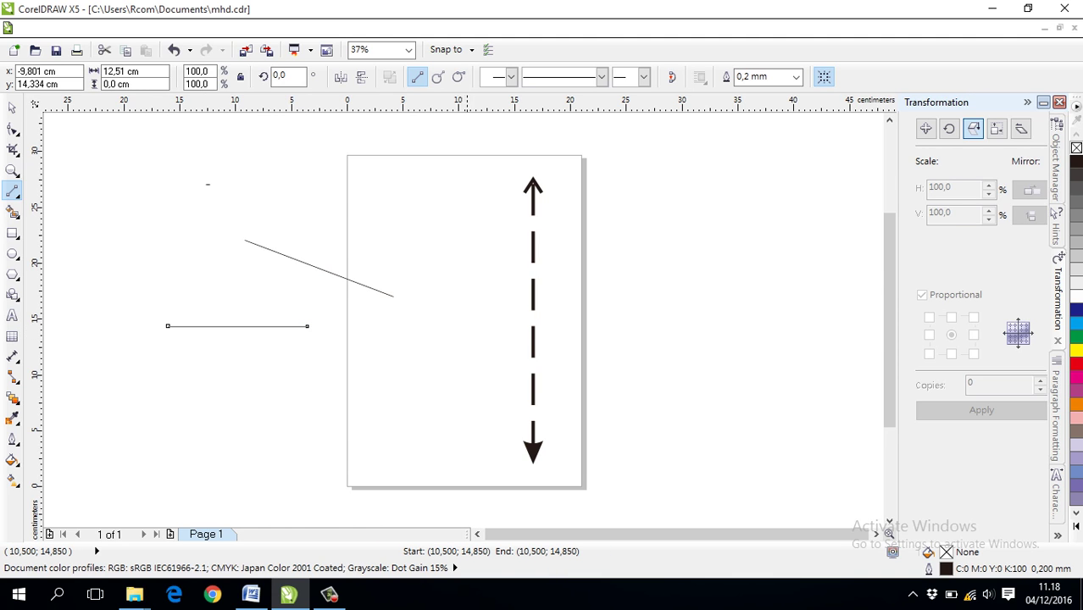
pyautogui.moveTo(274, 182); pyautogui.dragTo(324, 221)
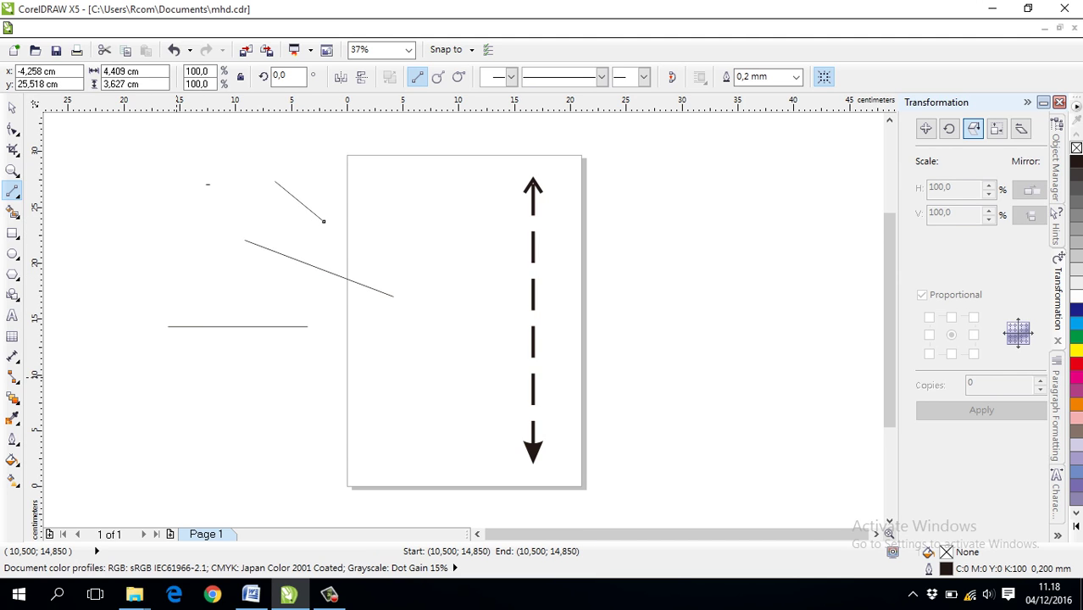
pyautogui.press('Escape')
# Draw a long horizontal line with perpendicular lines rising from it to start the bar outline.
pyautogui.moveTo(220, 381); pyautogui.dragTo(453, 381)
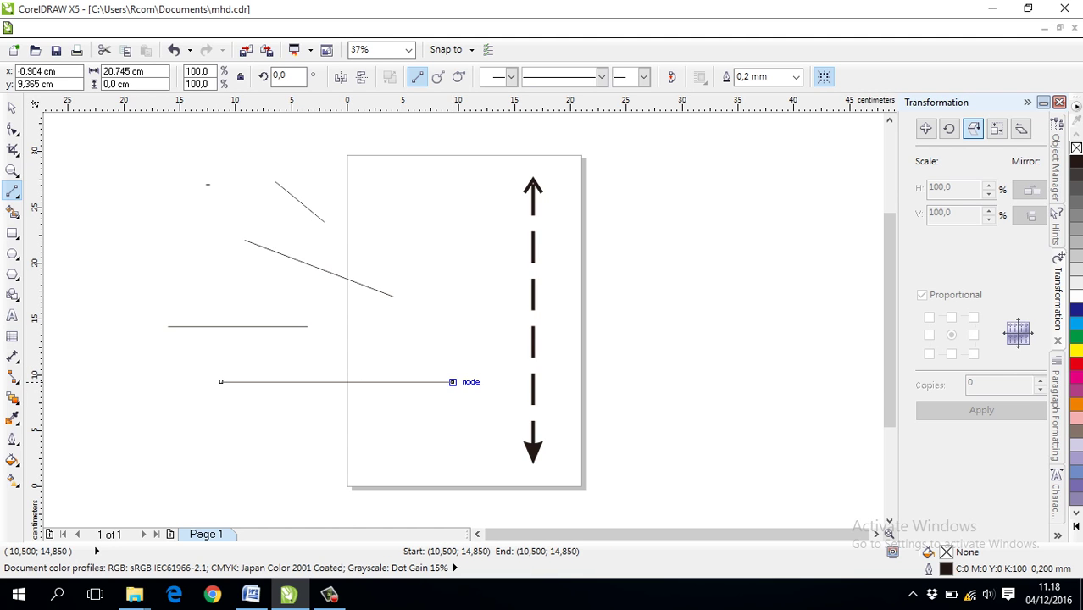
pyautogui.click(437, 77)
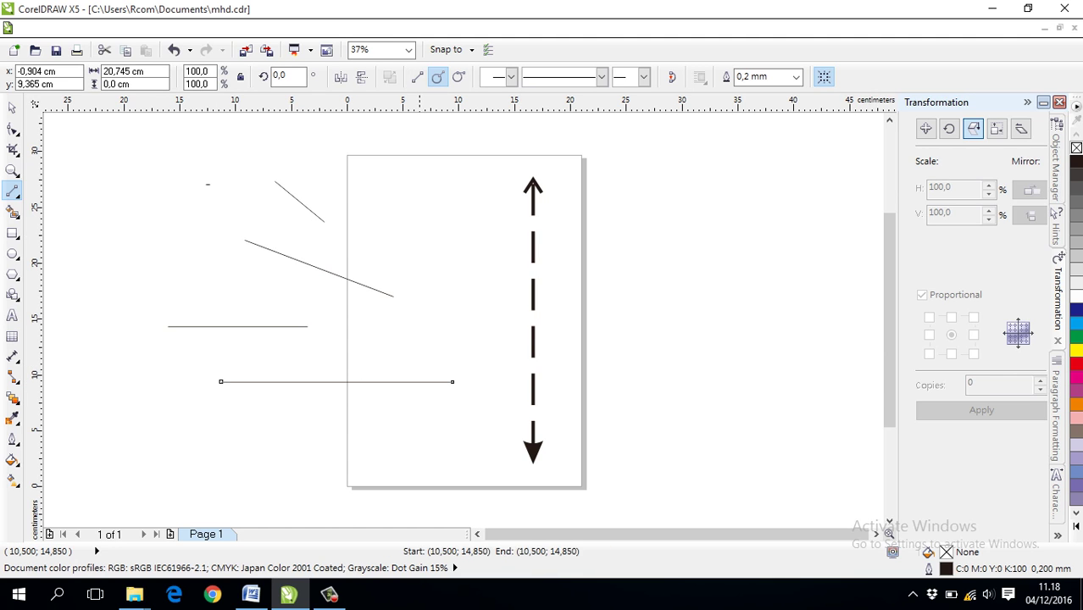
pyautogui.moveTo(241, 382); pyautogui.dragTo(241, 358)
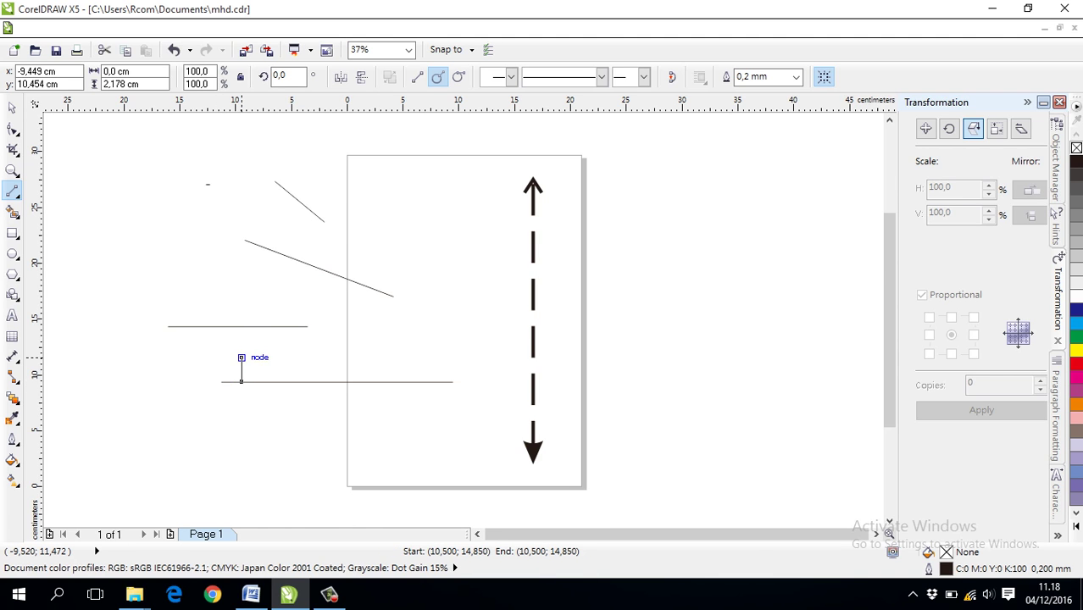
pyautogui.scroll(1, 251, 370)
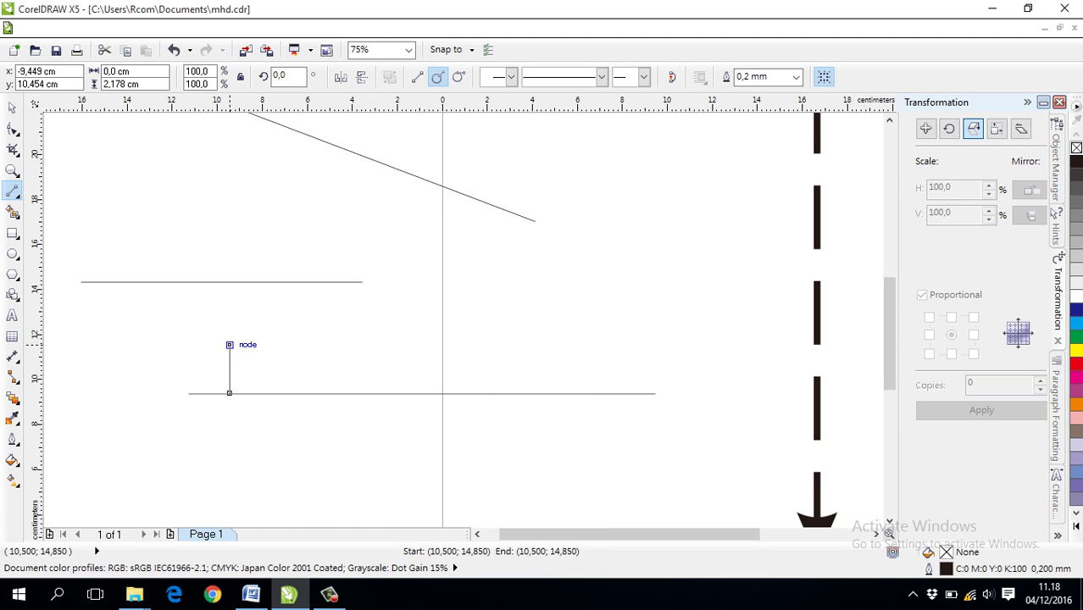
pyautogui.moveTo(229, 345); pyautogui.dragTo(599, 371)
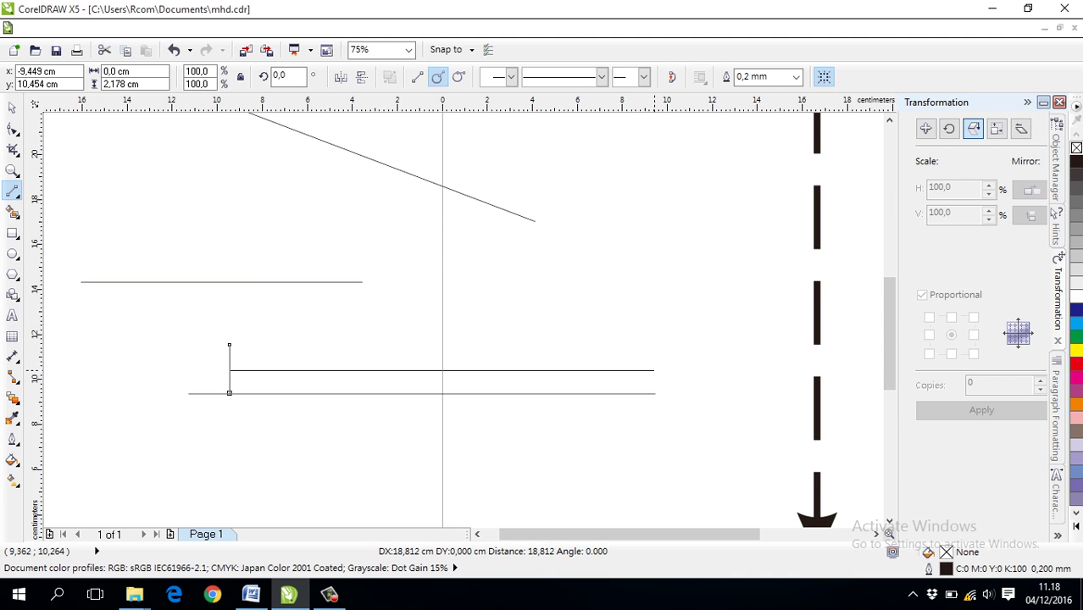
pyautogui.moveTo(599, 370); pyautogui.dragTo(657, 364)
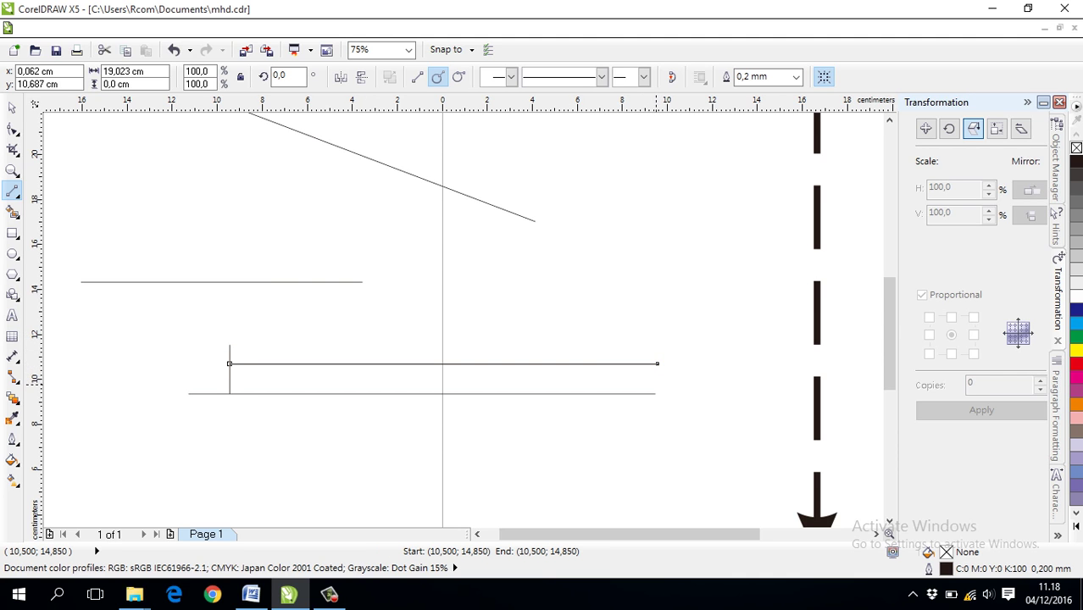
pyautogui.click(655, 393)
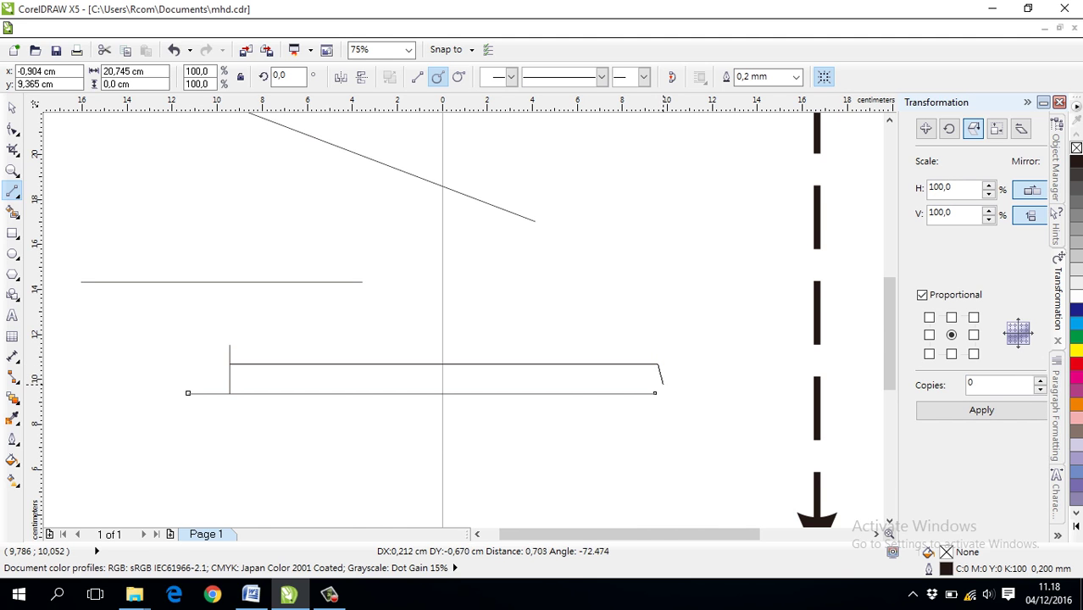
# Add a short vertical at the bar's left end and a 19.729 cm line along its top.
pyautogui.scroll(3, 657, 364)
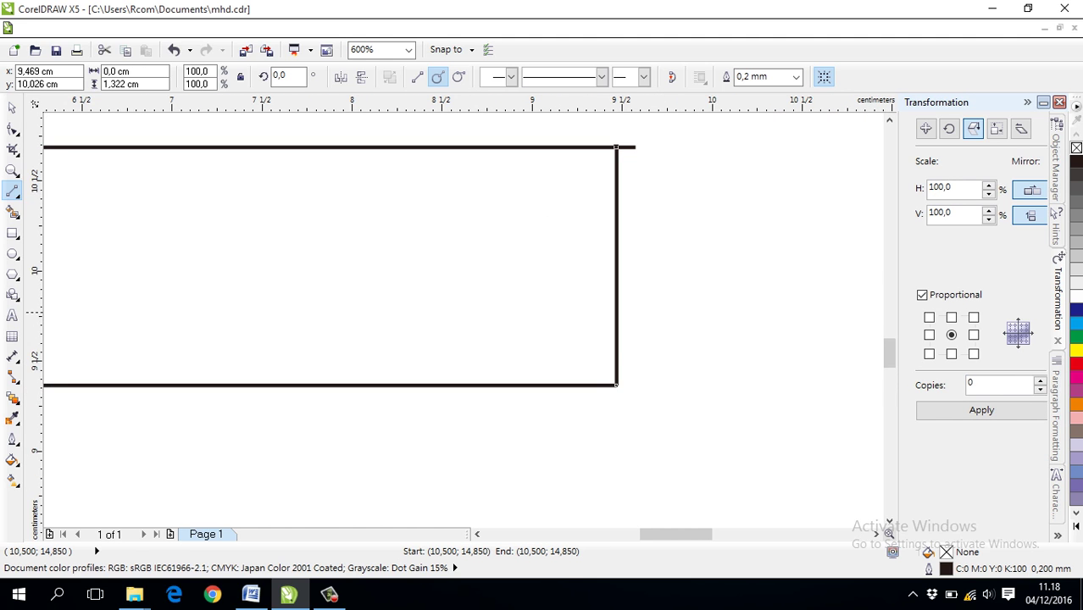
pyautogui.scroll(-2, 645, 302)
pyautogui.scroll(-2, 646, 302)
pyautogui.scroll(2, 645, 302)
pyautogui.scroll(-1, 447, 313)
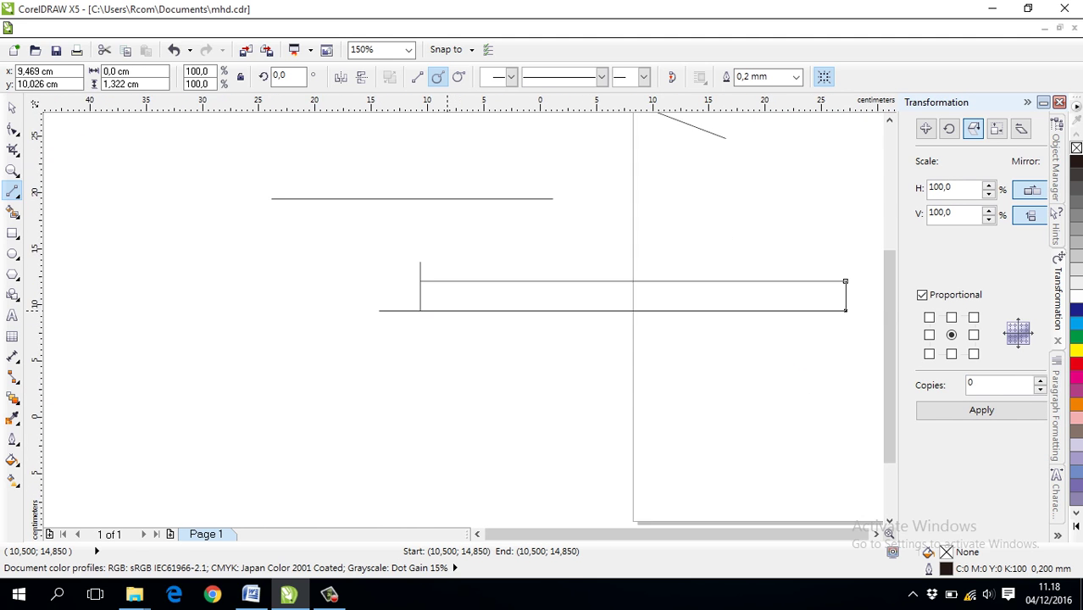
pyautogui.scroll(-1, 448, 313)
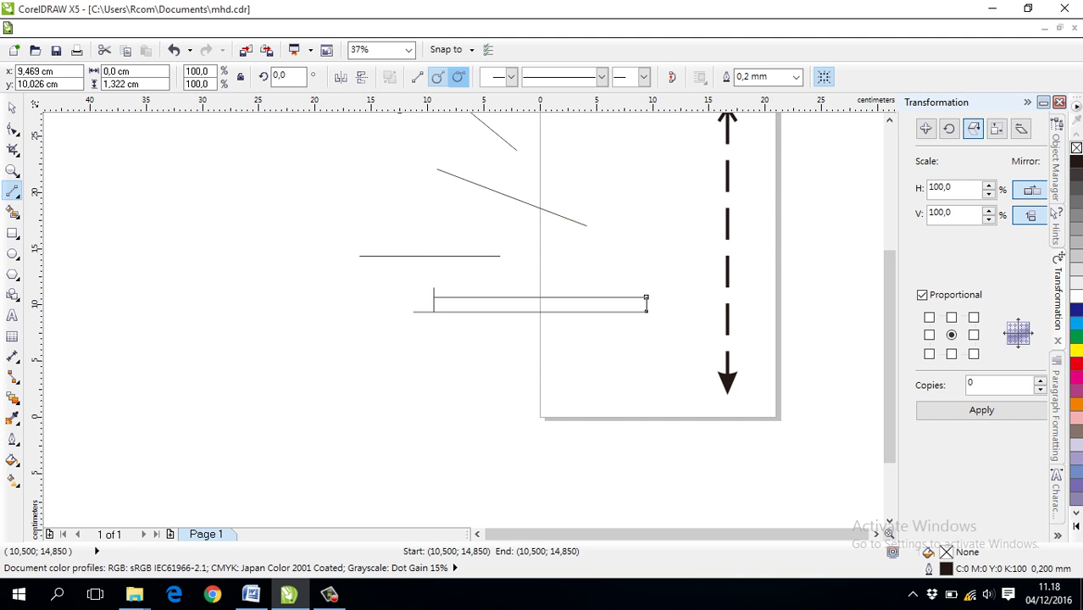
pyautogui.scroll(1, 482, 213)
pyautogui.scroll(1, 483, 214)
pyautogui.scroll(-2, 470, 257)
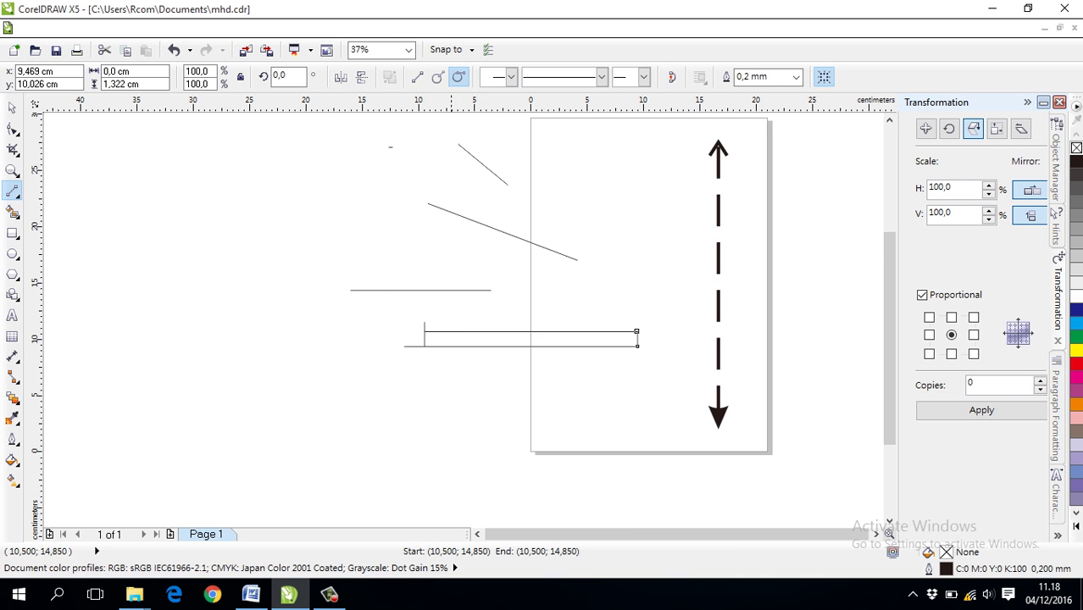
pyautogui.moveTo(423, 321); pyautogui.dragTo(424, 346)
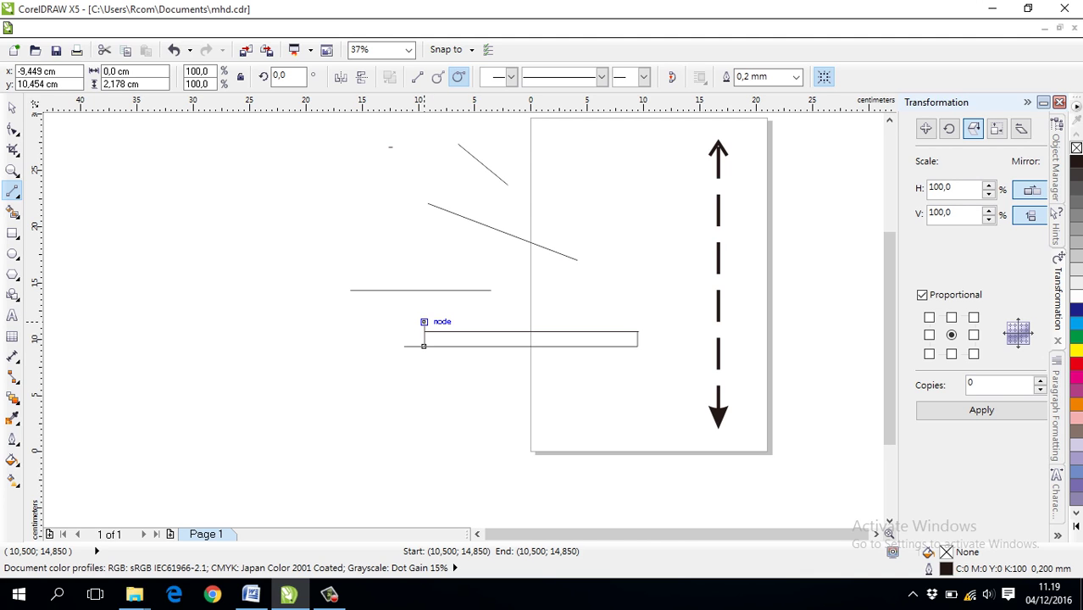
pyautogui.moveTo(424, 322); pyautogui.dragTo(646, 322)
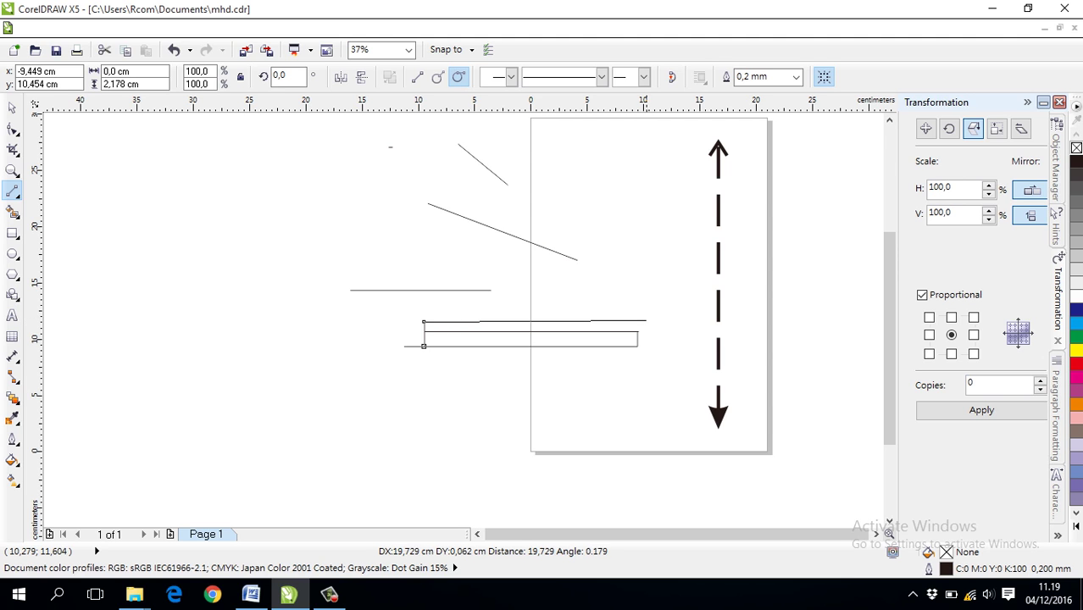
pyautogui.moveTo(646, 322); pyautogui.dragTo(646, 325)
# Change the straight-line drawing mode and browse the line style and arrow lists.
pyautogui.scroll(2, 646, 347)
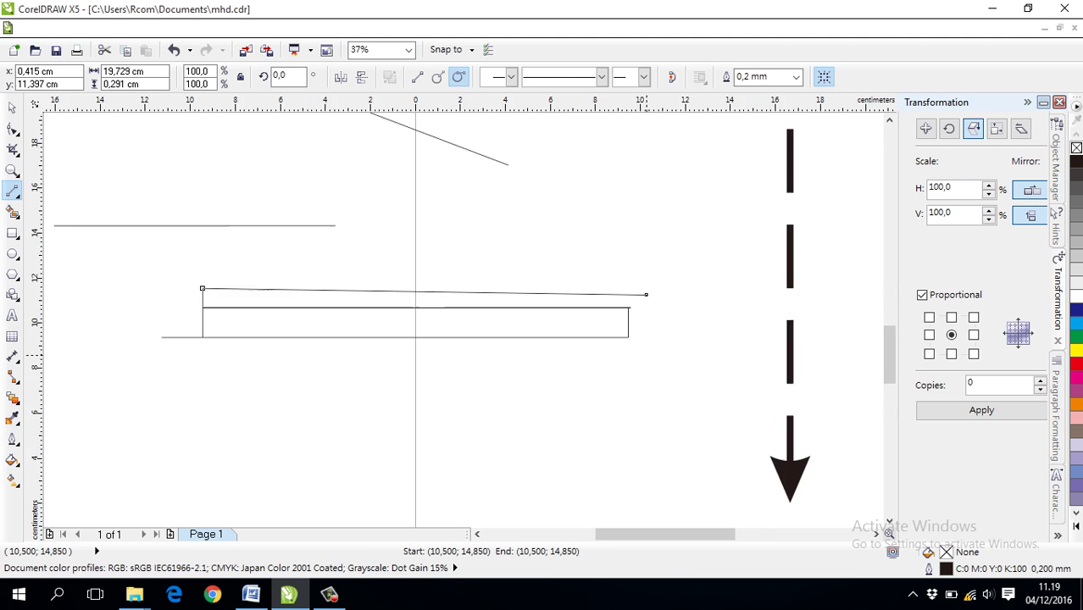
pyautogui.scroll(2, 646, 348)
pyautogui.scroll(-4, 646, 347)
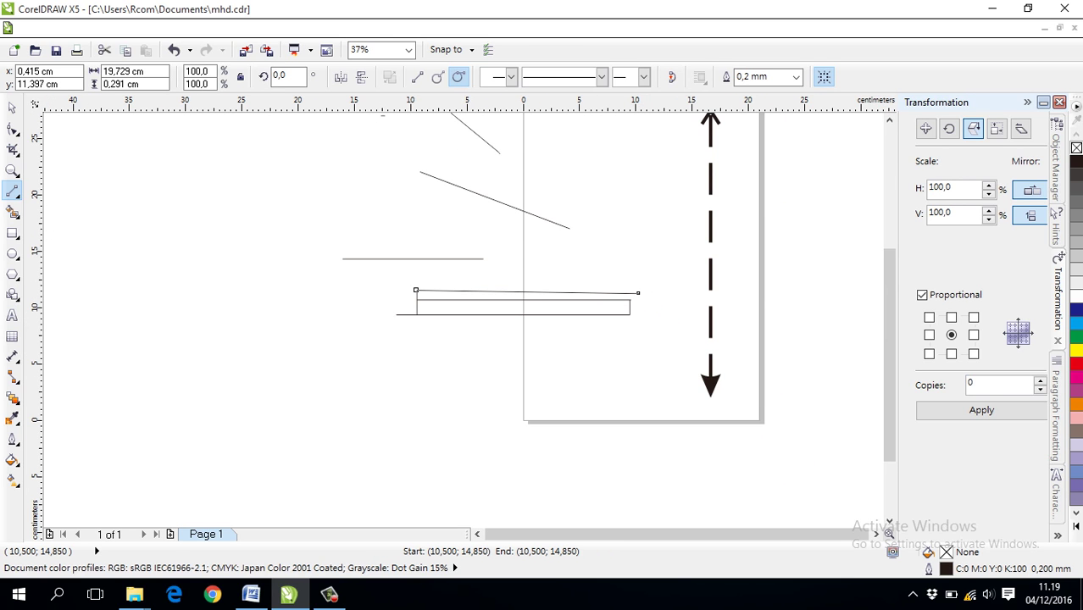
pyautogui.click(416, 77)
pyautogui.click(601, 77)
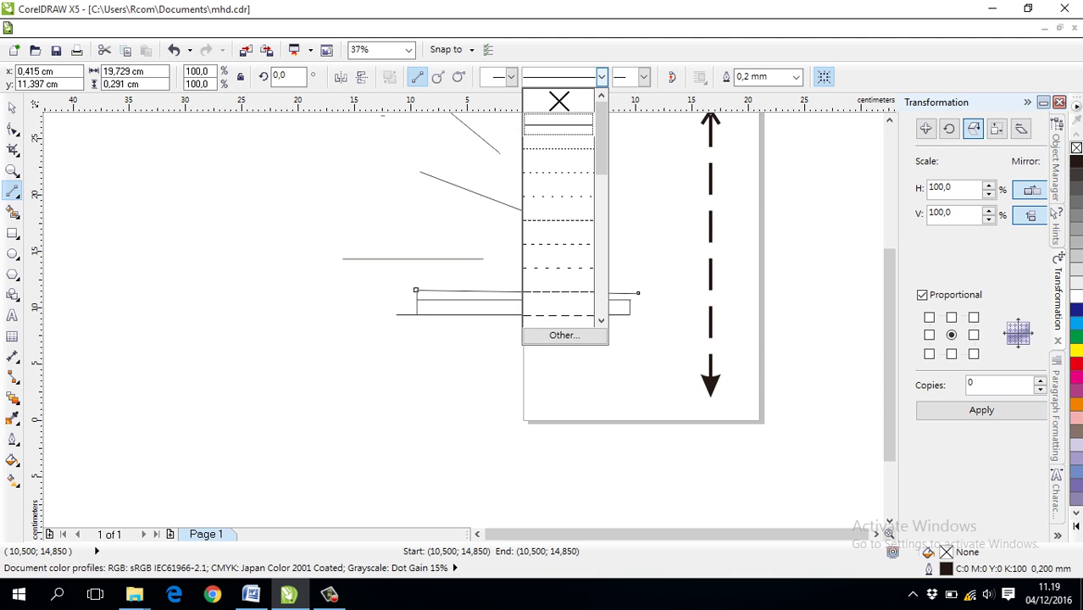
pyautogui.click(644, 77)
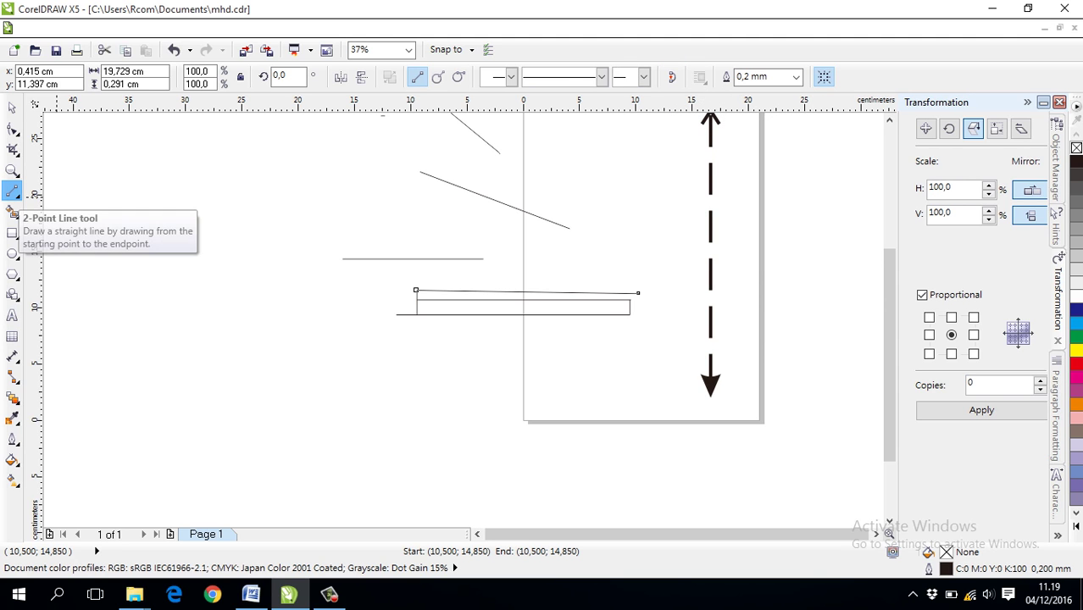
pyautogui.click(15, 193)
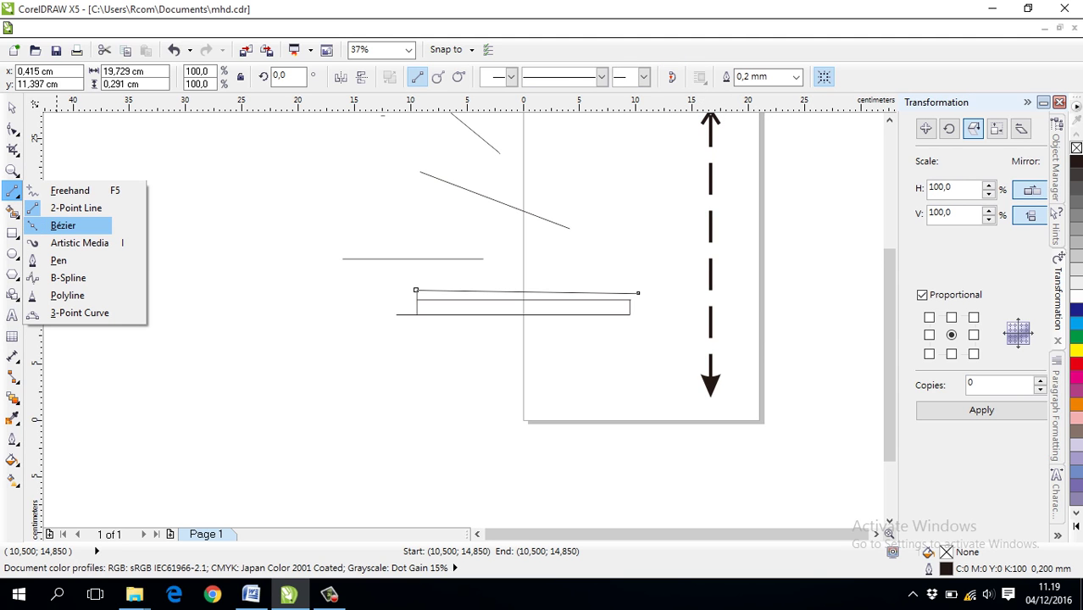
# Draw a closed triangular Bézier outline from straight-segment nodes.
pyautogui.click(63, 225)
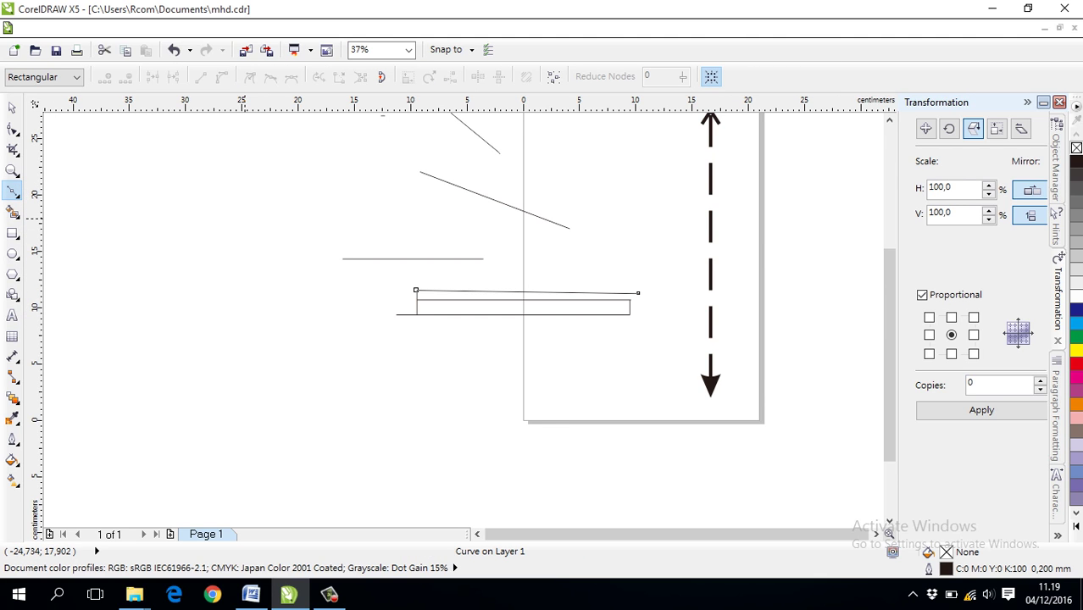
pyautogui.moveTo(217, 221); pyautogui.dragTo(337, 222)
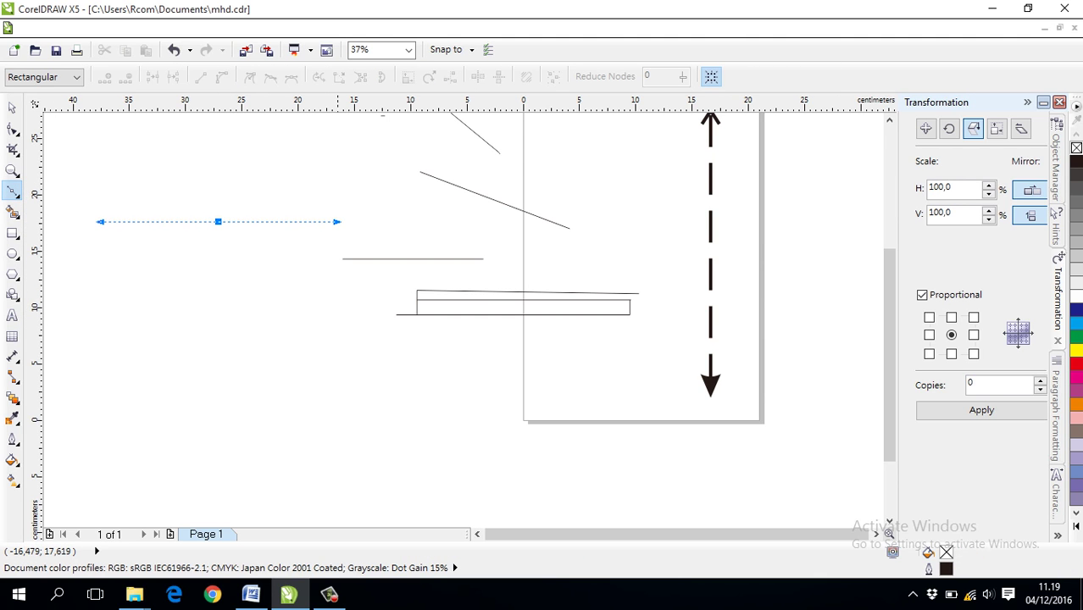
pyautogui.click(359, 224)
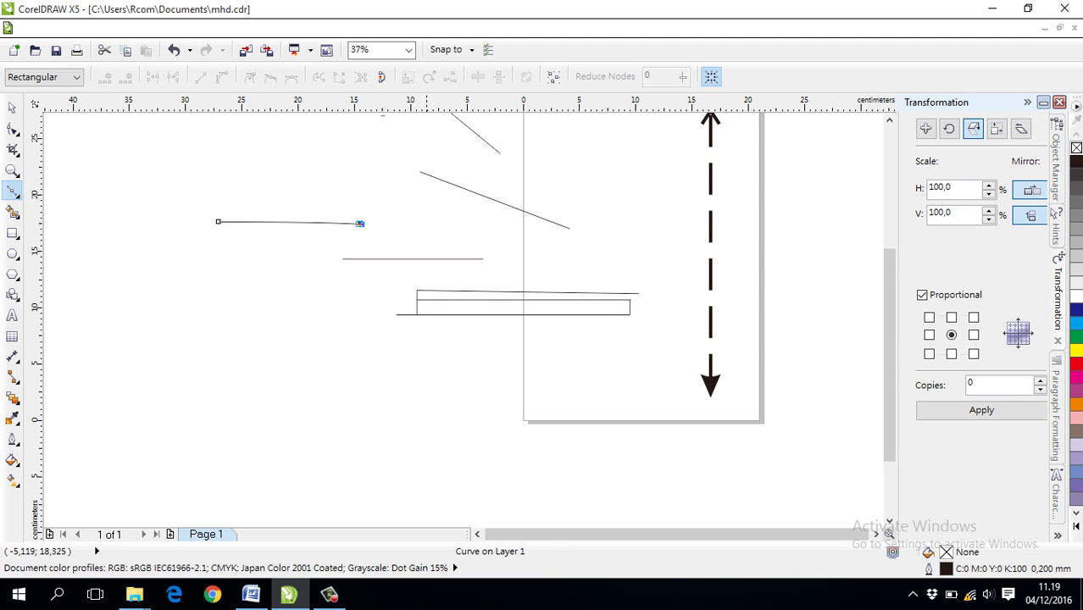
pyautogui.click(124, 294)
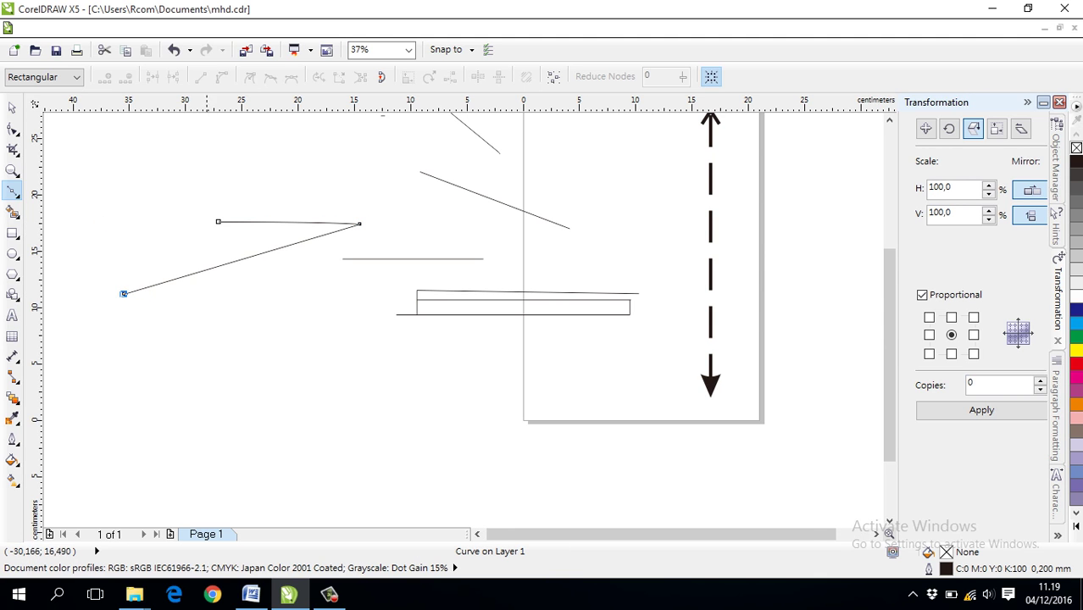
pyautogui.click(225, 235)
pyautogui.scroll(1, 225, 235)
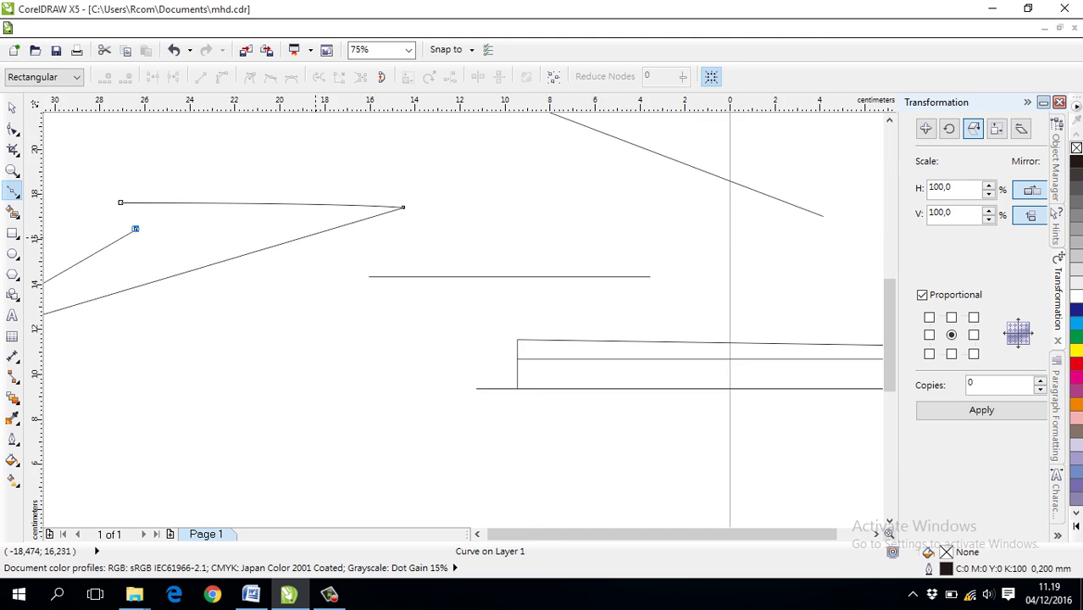
pyautogui.scroll(-3, 225, 235)
pyautogui.click(241, 302)
pyautogui.click(354, 309)
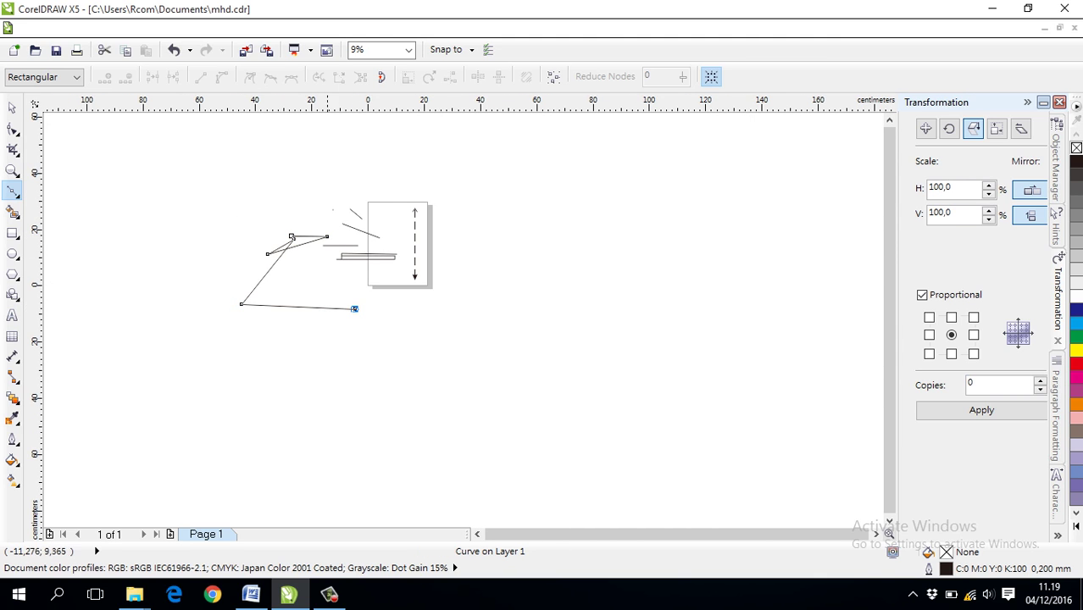
pyautogui.click(292, 238)
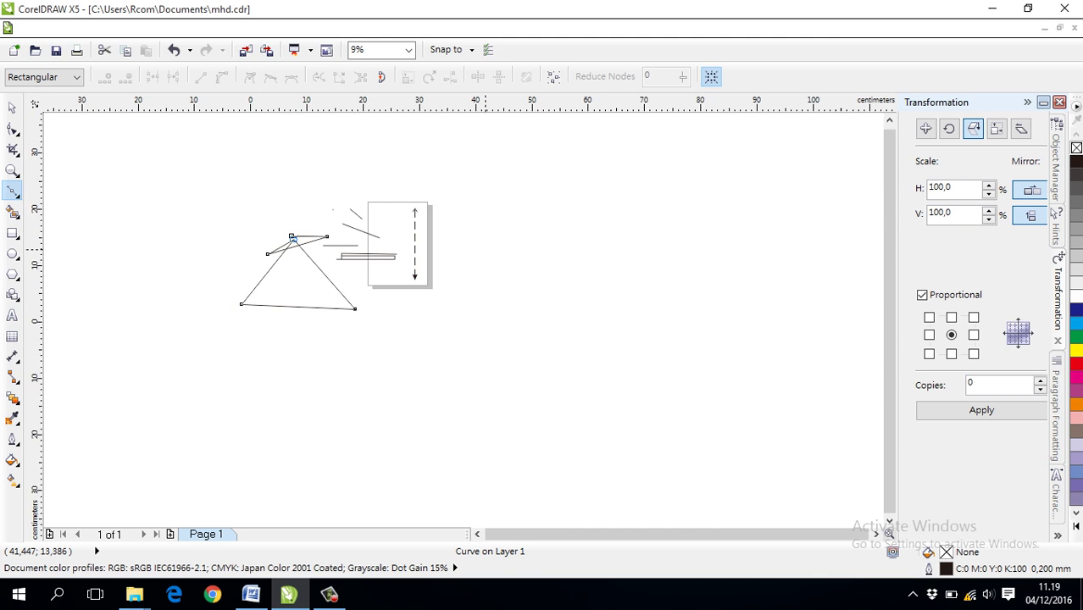
# Add a node far right of the page and finish the curve.
pyautogui.scroll(2, 485, 248)
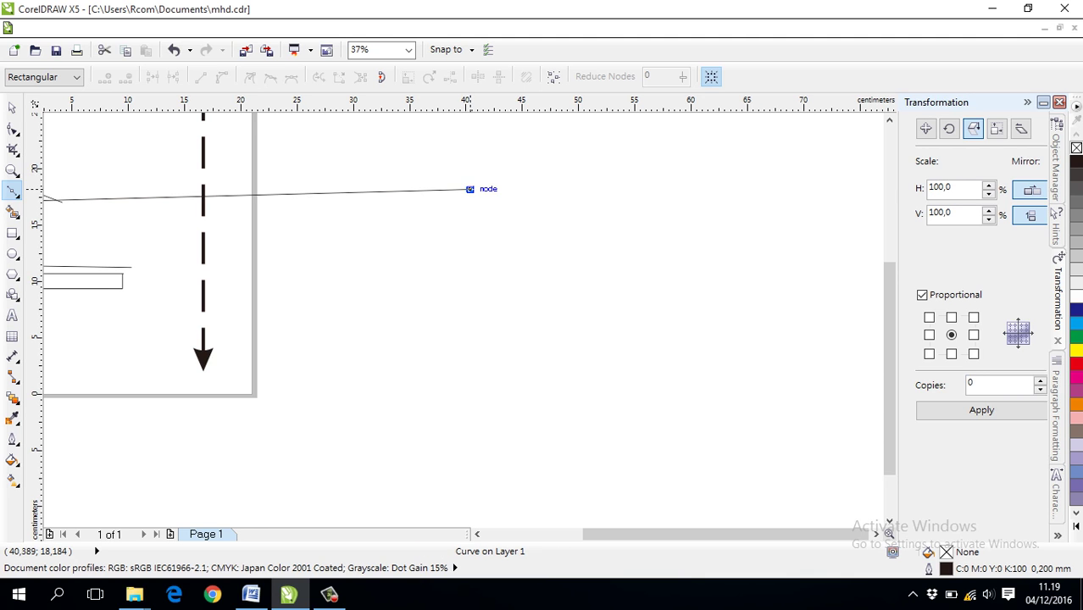
pyautogui.click(470, 189)
pyautogui.press('space')
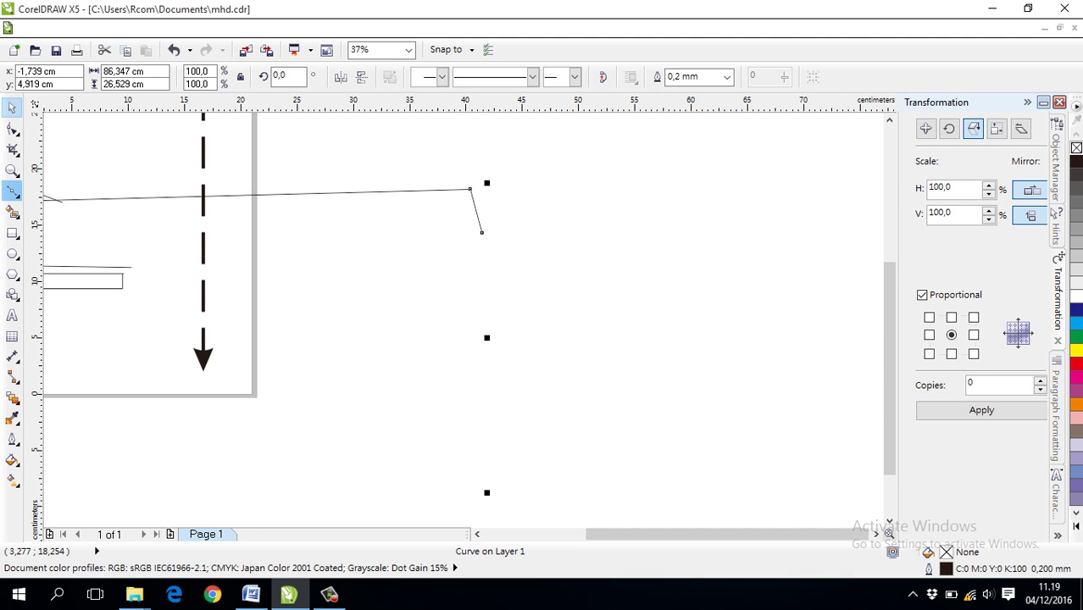
pyautogui.press('space')
pyautogui.scroll(-2, 249, 207)
pyautogui.scroll(1, 365, 243)
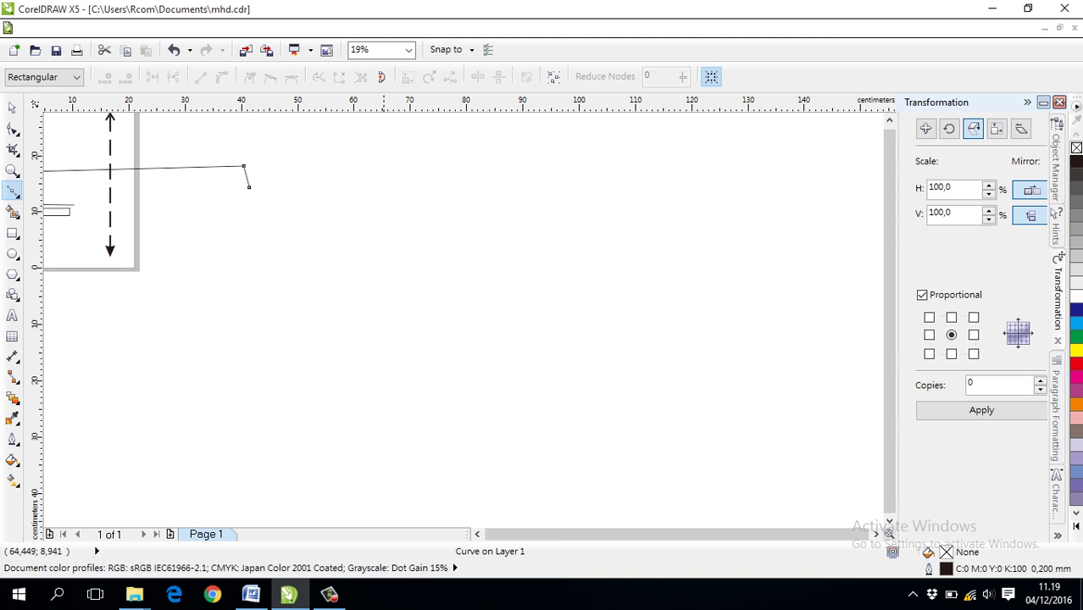
# Draw a second triangle with a horizontal base, closed at its top corner.
pyautogui.click(393, 199)
pyautogui.doubleClick(238, 290)
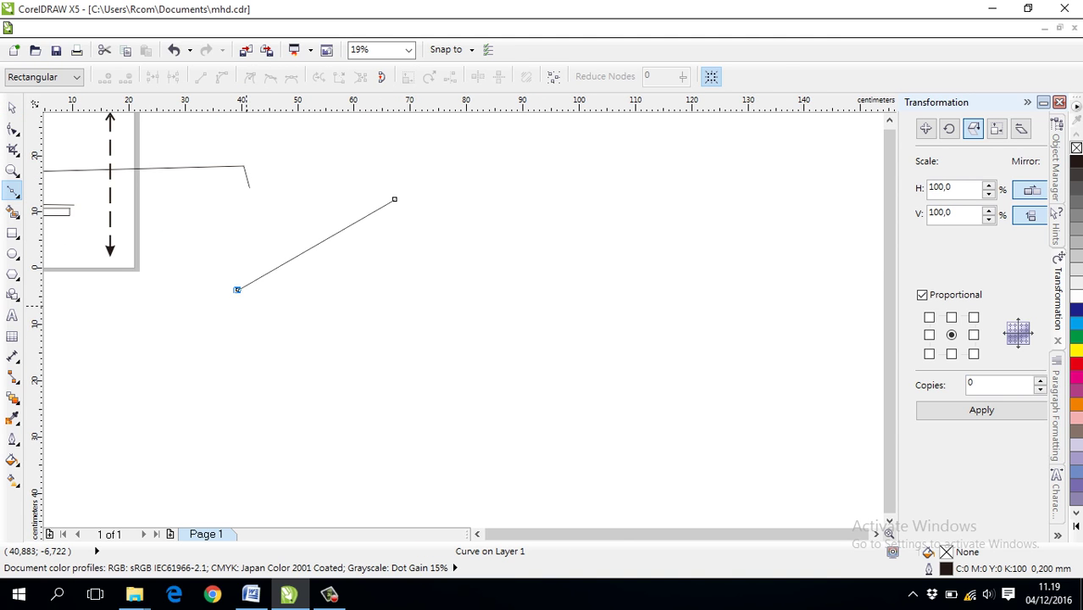
pyautogui.click(238, 290)
pyautogui.doubleClick(477, 290)
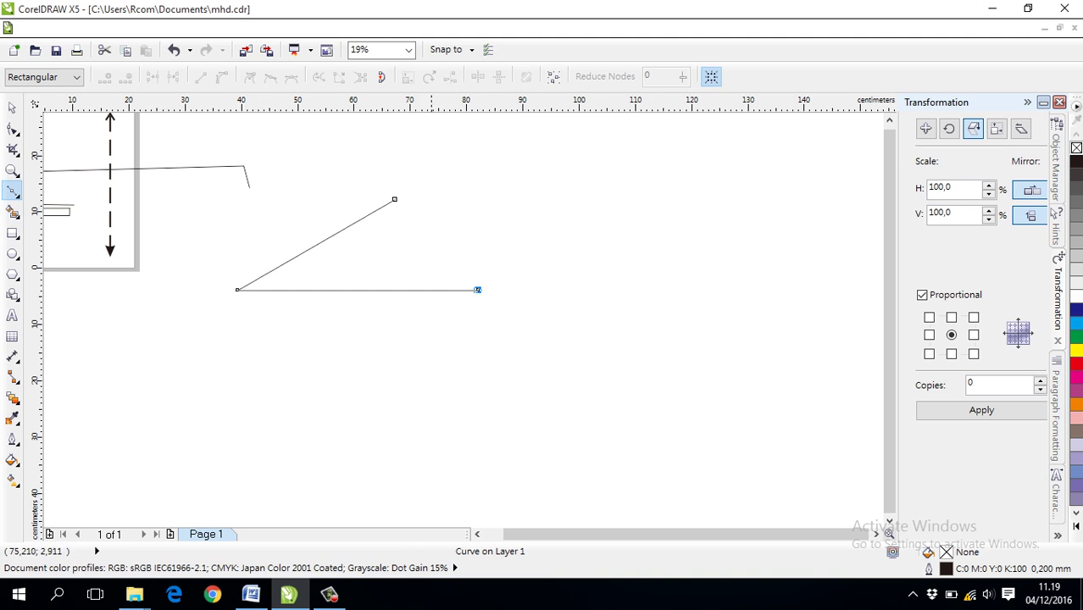
pyautogui.click(478, 290)
pyautogui.click(390, 202)
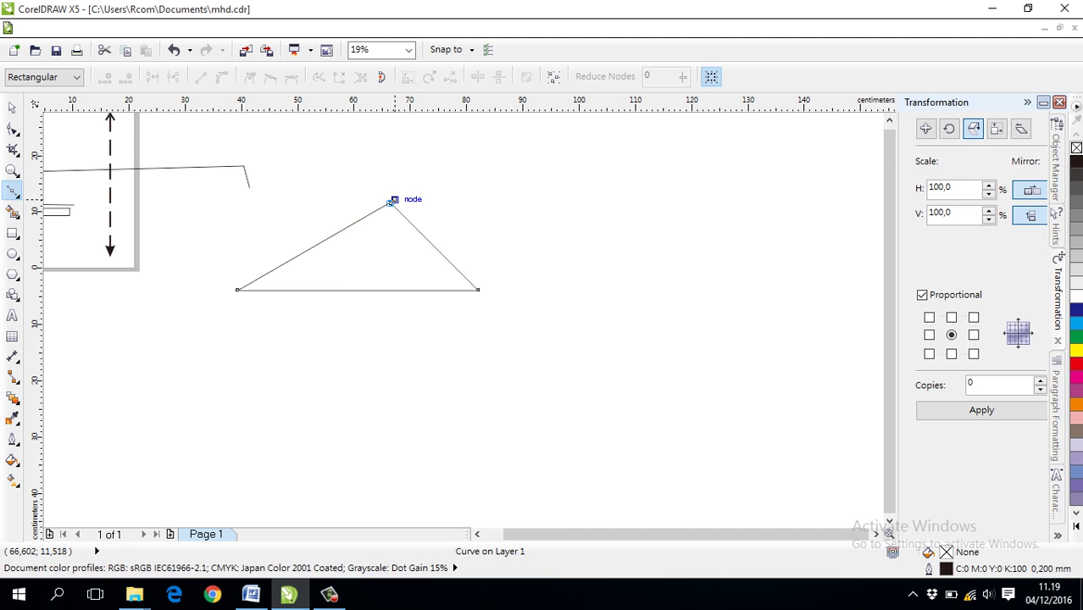
pyautogui.scroll(2, 390, 201)
pyautogui.scroll(-4, 461, 231)
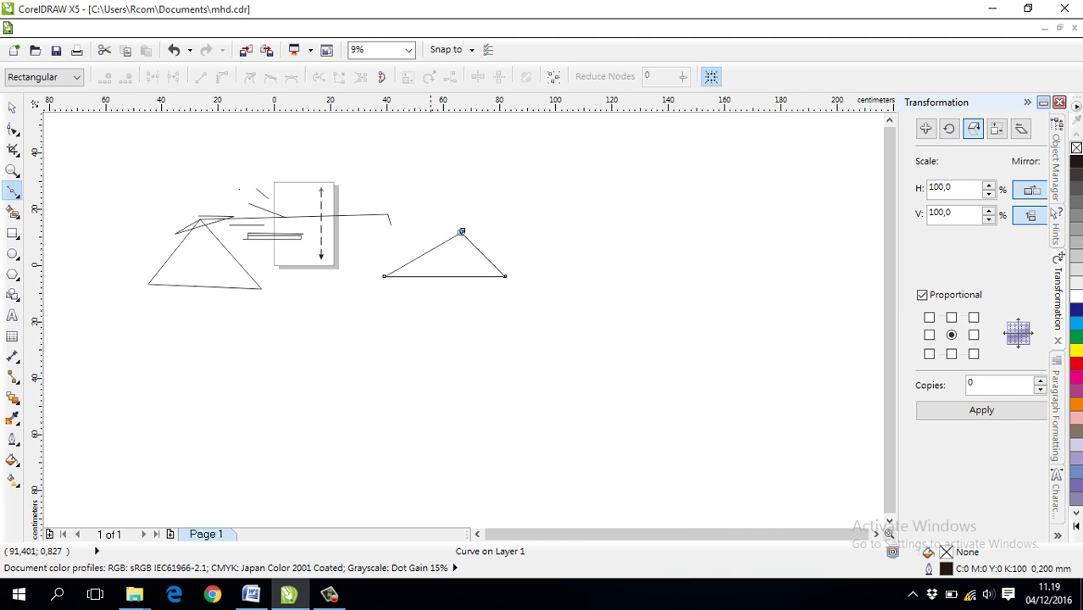
pyautogui.scroll(2, 462, 232)
pyautogui.scroll(-3, 450, 181)
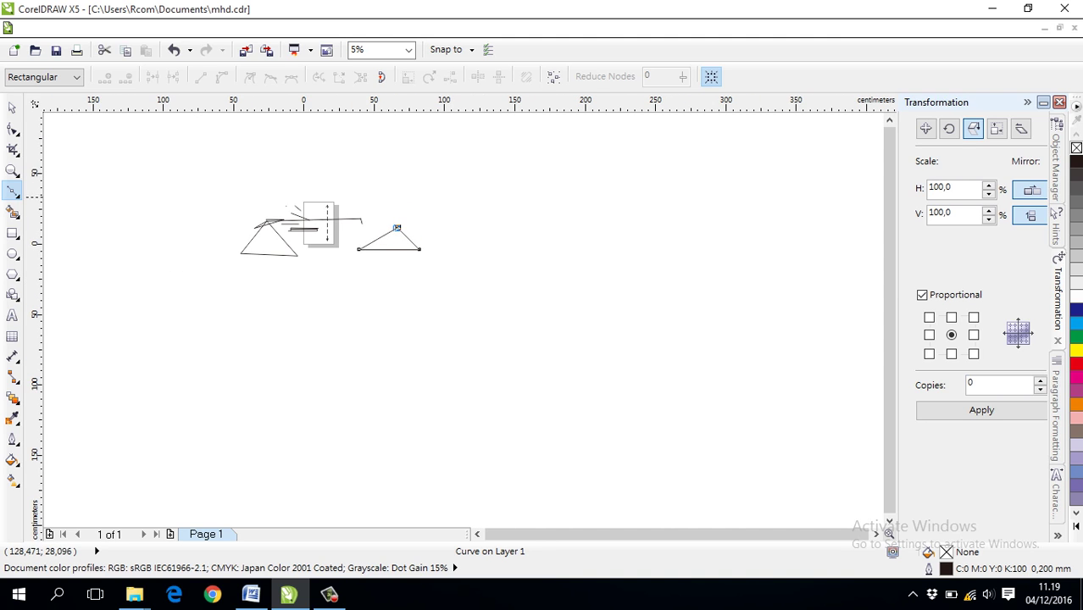
# Draw a long line angling up-right from the triangle's apex.
pyautogui.click(397, 227)
pyautogui.click(464, 189)
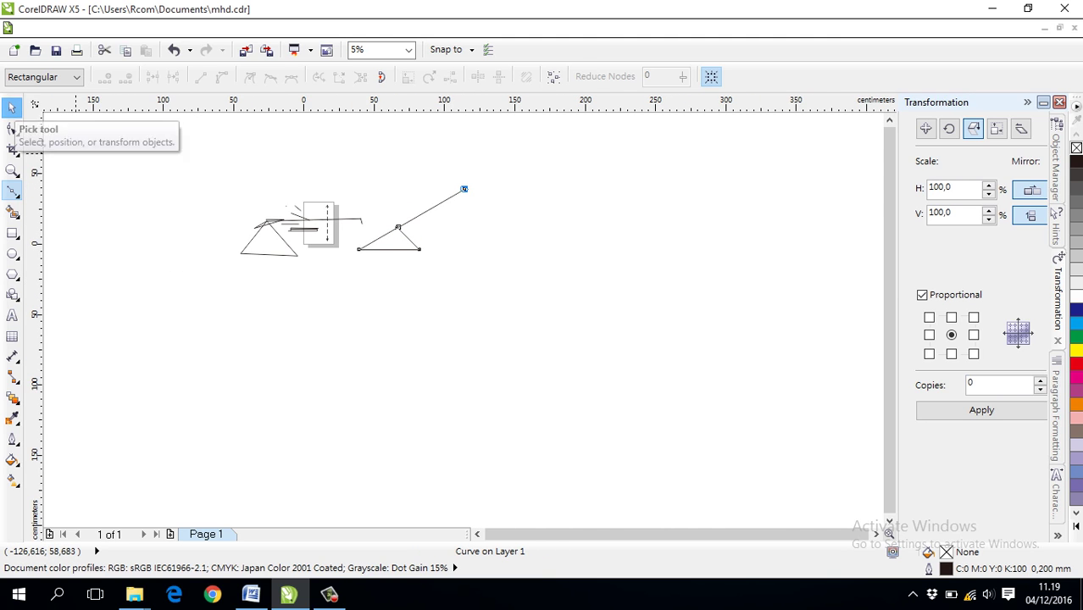
pyautogui.click(12, 108)
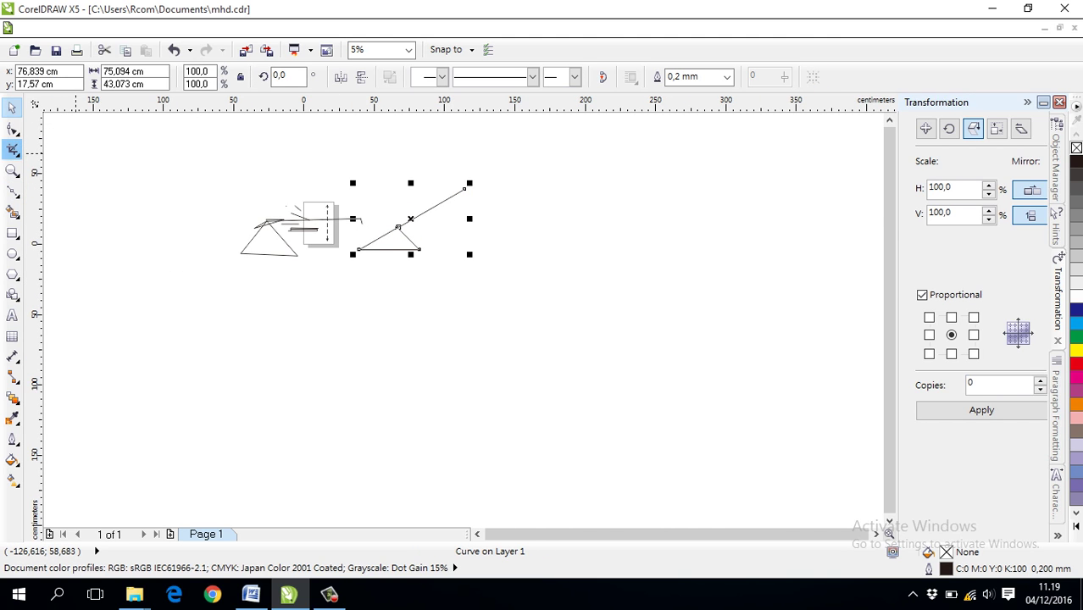
pyautogui.click(13, 193)
# Draw a closed four-sided Bézier box about 34.7 × 36.0 cm.
pyautogui.scroll(3, 536, 206)
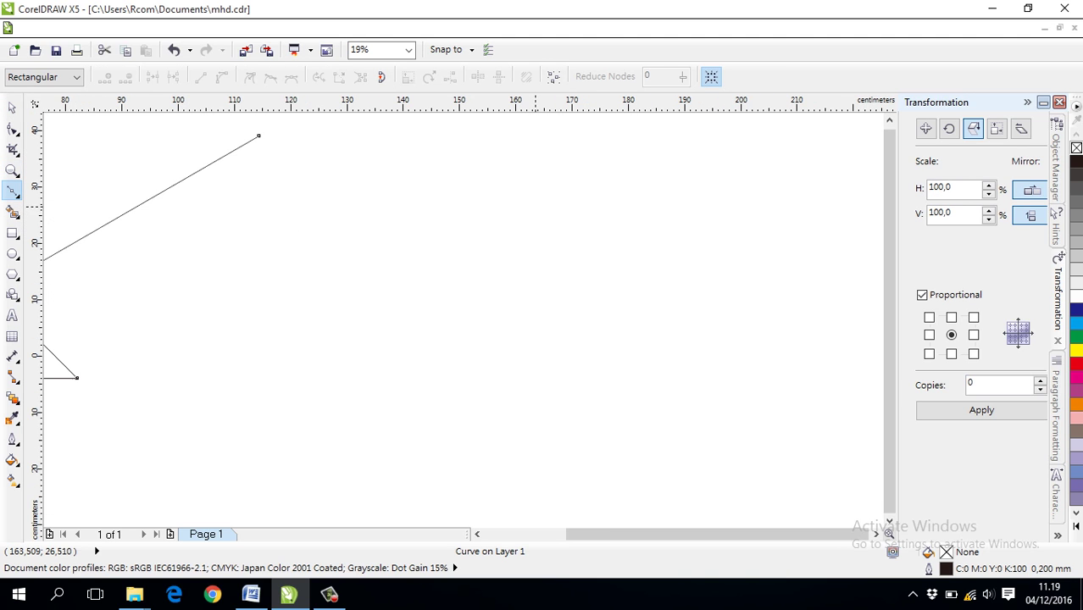
pyautogui.click(372, 155)
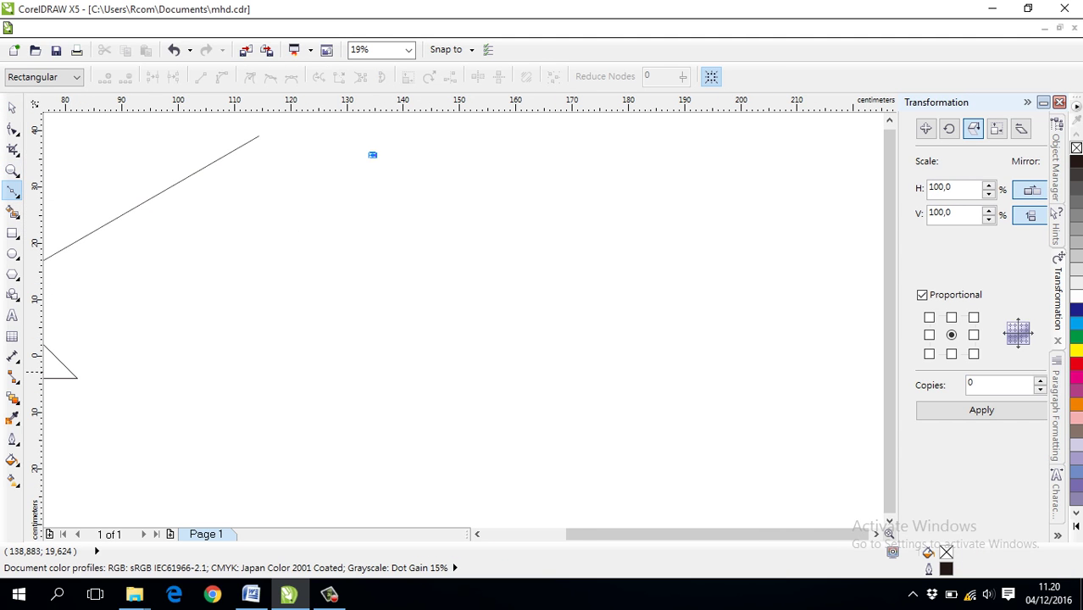
pyautogui.click(372, 355)
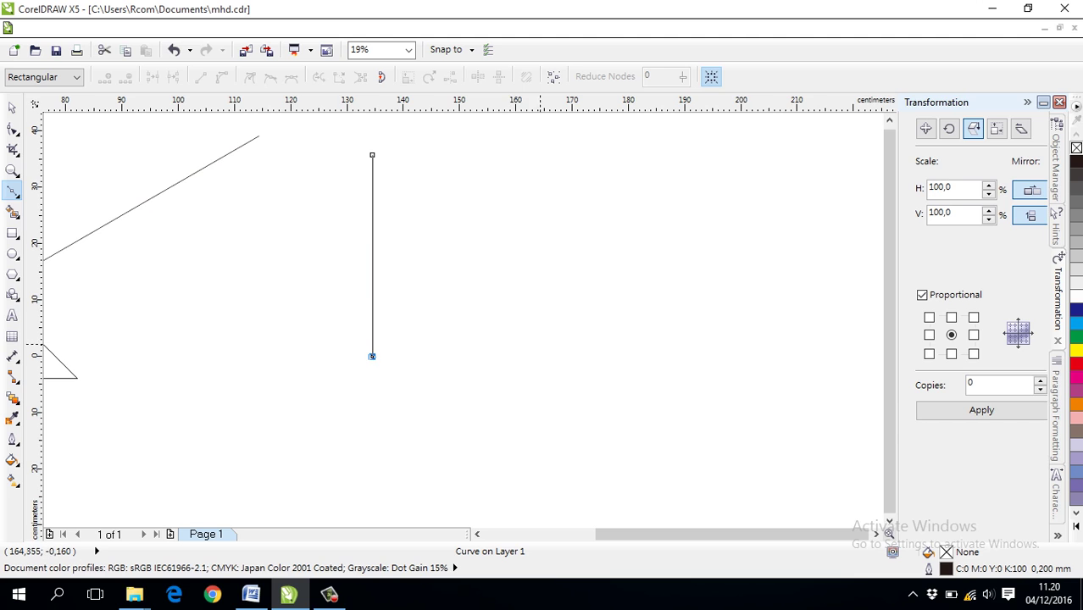
pyautogui.click(567, 356)
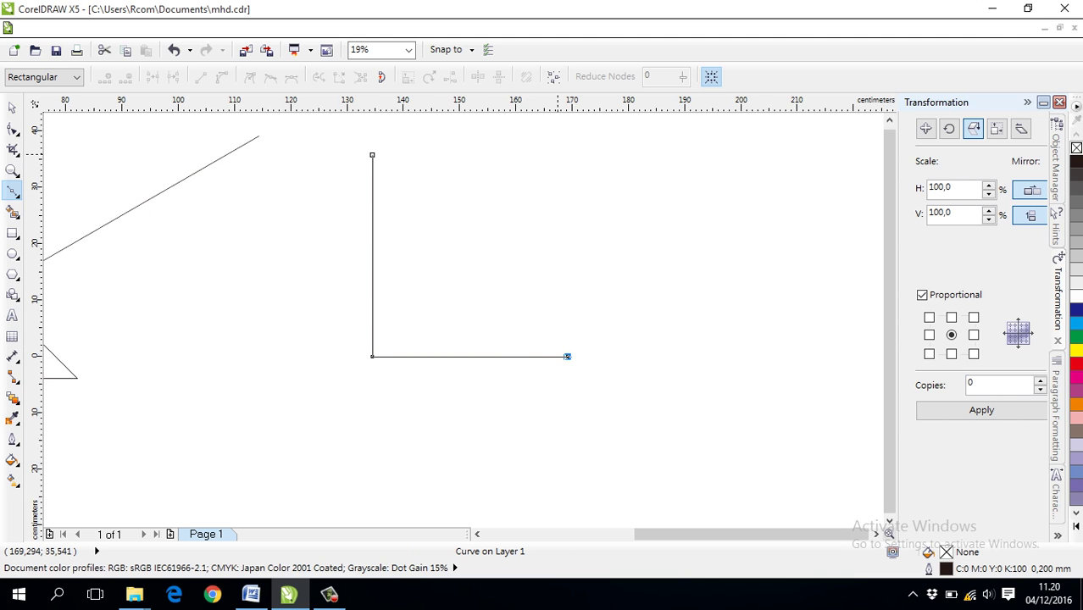
pyautogui.click(567, 154)
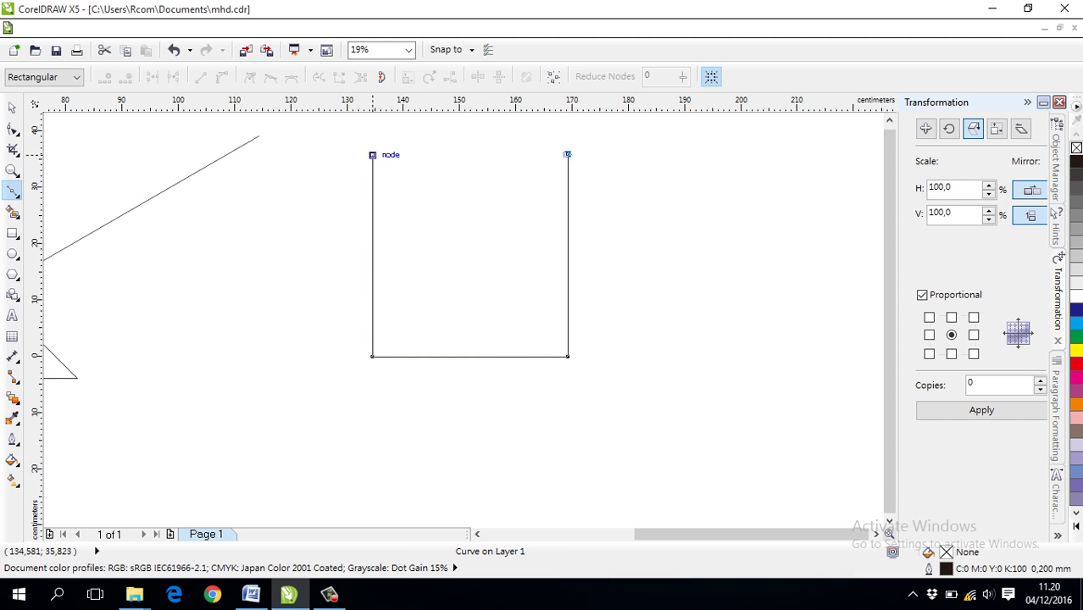
pyautogui.click(372, 154)
# Fill the box red, then undo so it stays unfilled.
pyautogui.scroll(2, 568, 161)
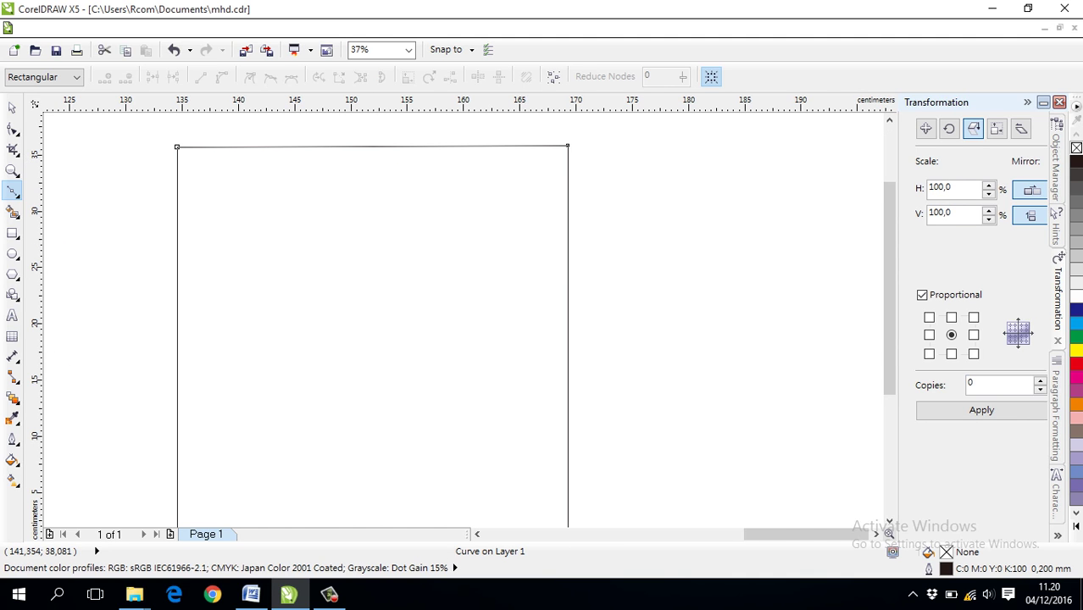
pyautogui.press('space')
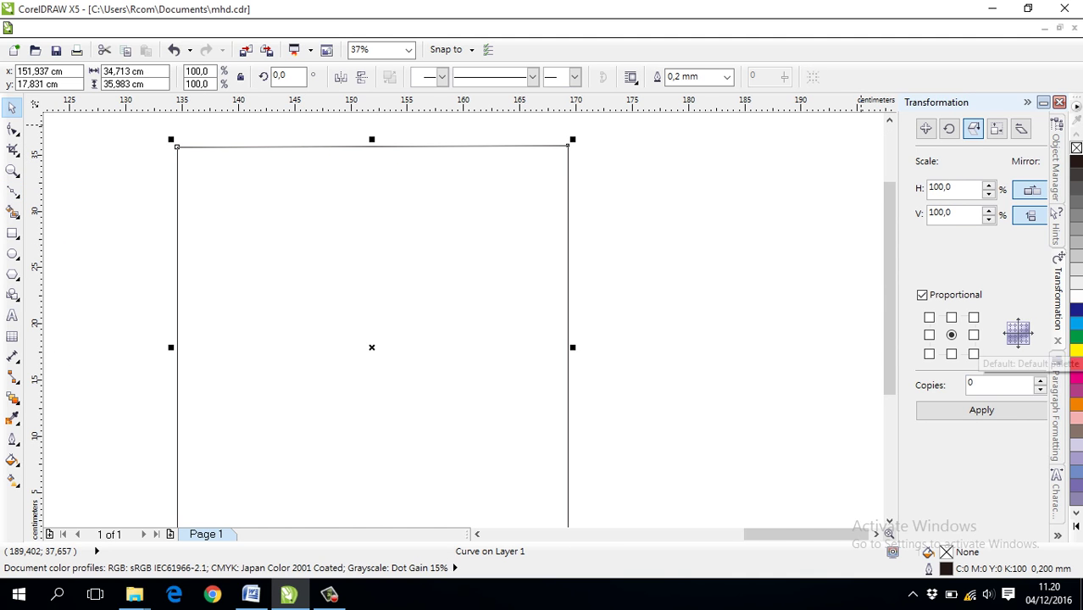
pyautogui.click(1075, 364)
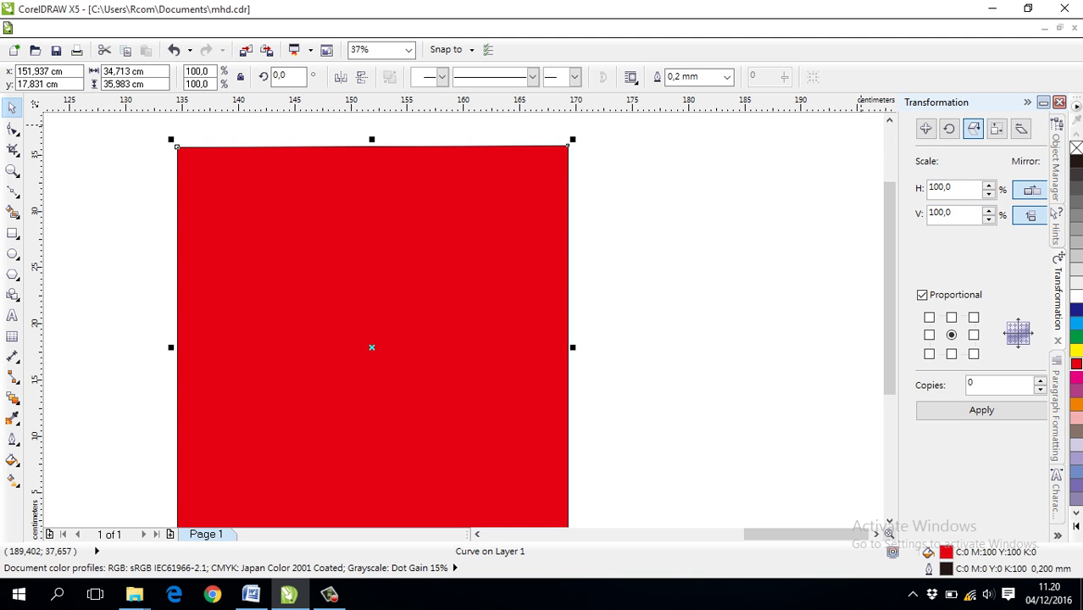
pyautogui.scroll(-2, 805, 238)
pyautogui.hotkey('ctrl', 'z')
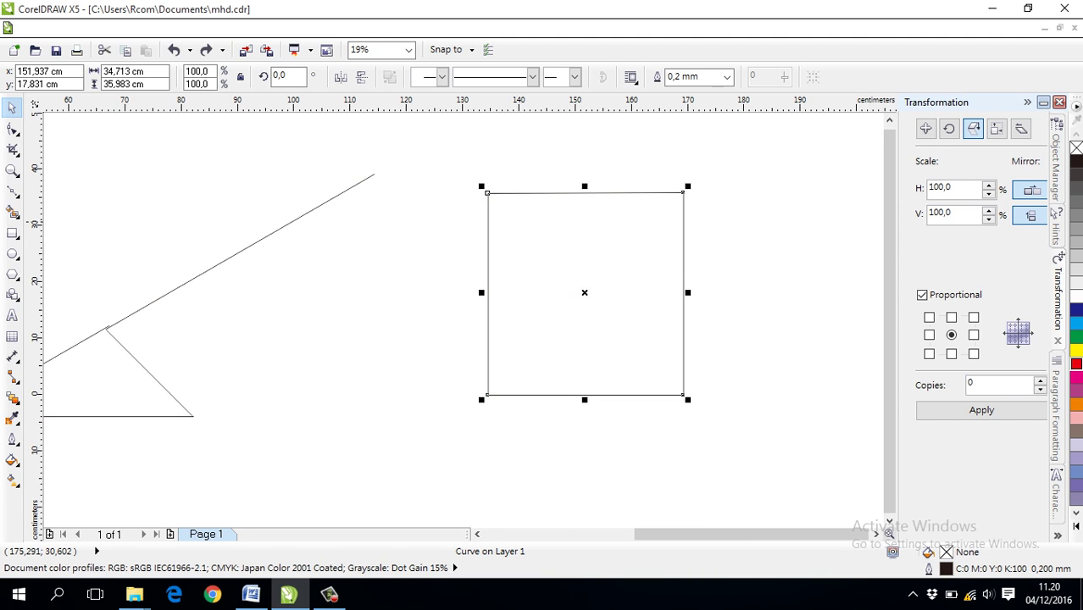
pyautogui.scroll(-5, 51, 166)
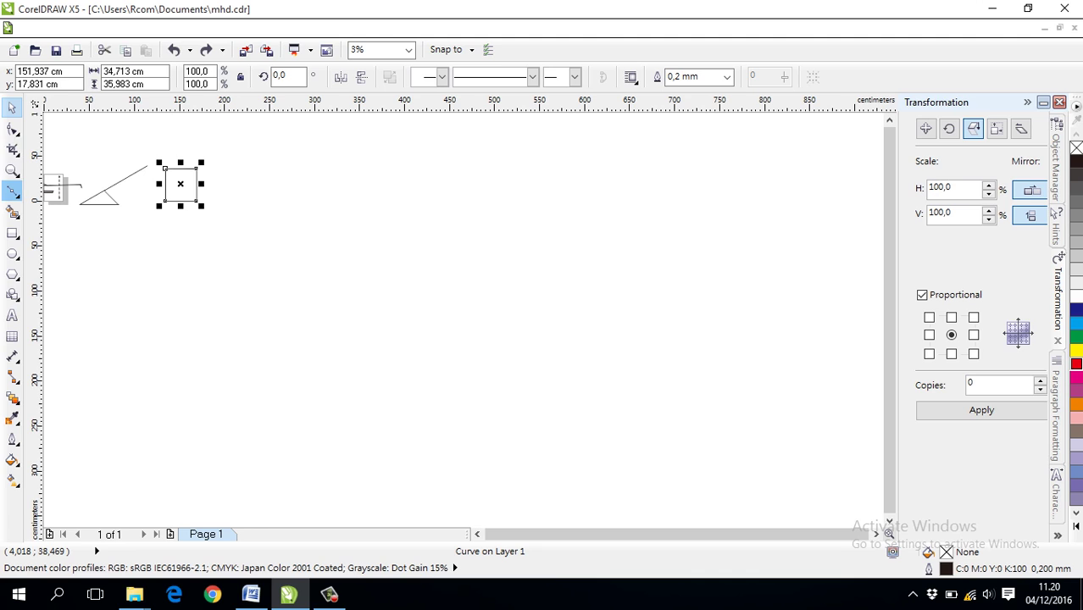
# Draw two Artistic Media strokes to the right of the square.
pyautogui.click(13, 189)
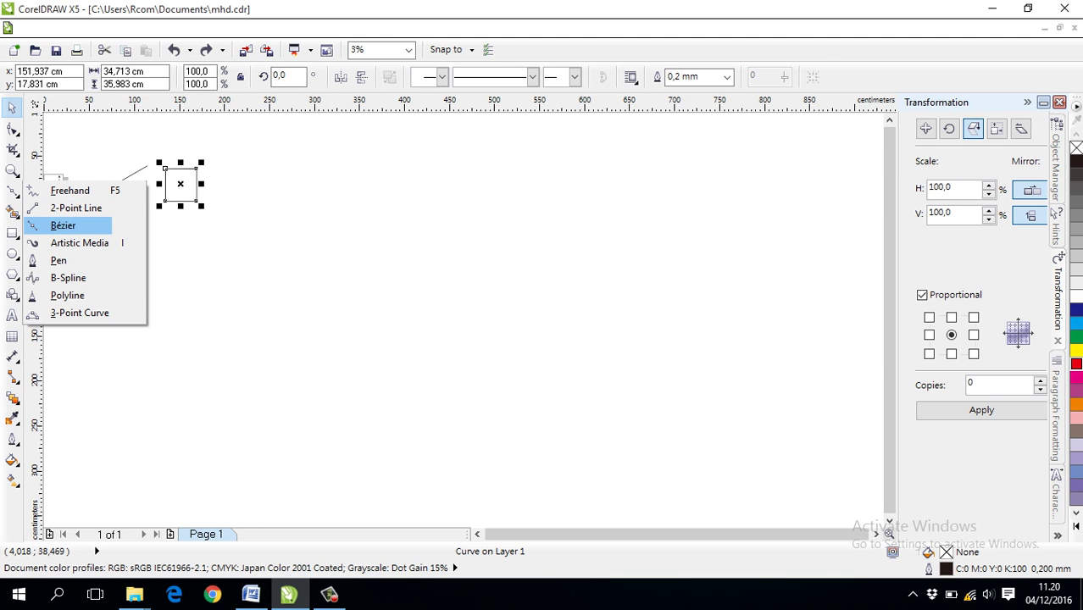
pyautogui.click(78, 244)
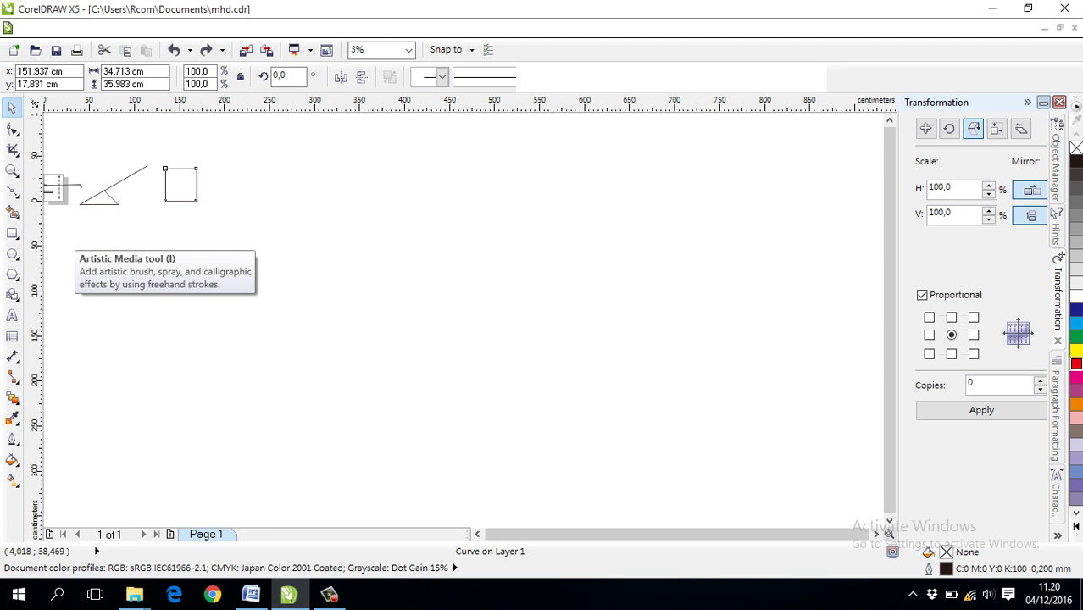
pyautogui.moveTo(253, 217); pyautogui.dragTo(461, 214)
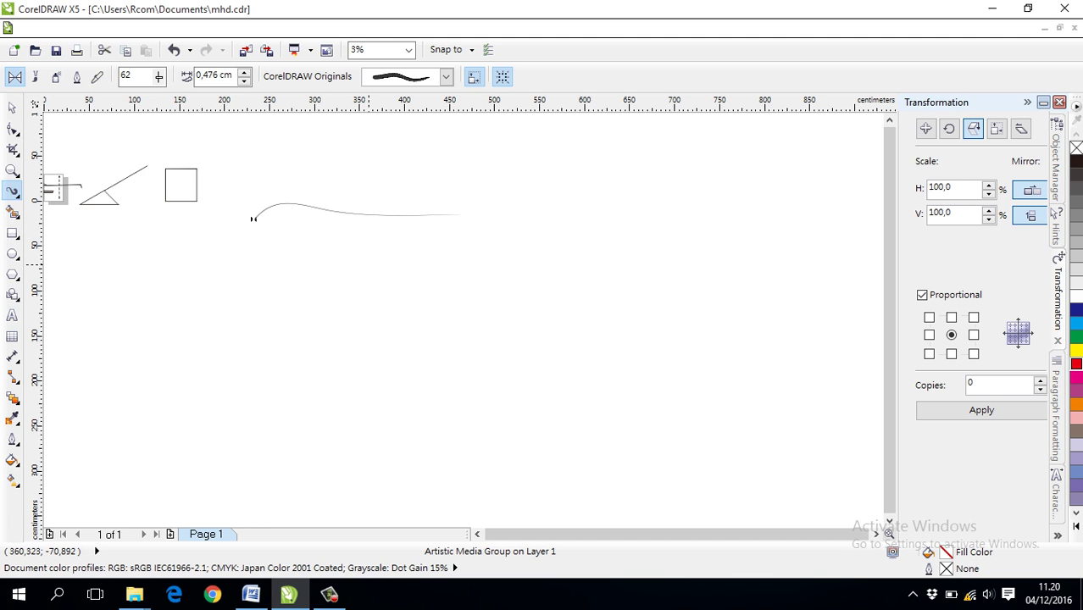
pyautogui.moveTo(240, 204); pyautogui.dragTo(321, 204)
pyautogui.scroll(2, 321, 203)
pyautogui.scroll(-2, 320, 204)
pyautogui.scroll(2, 386, 208)
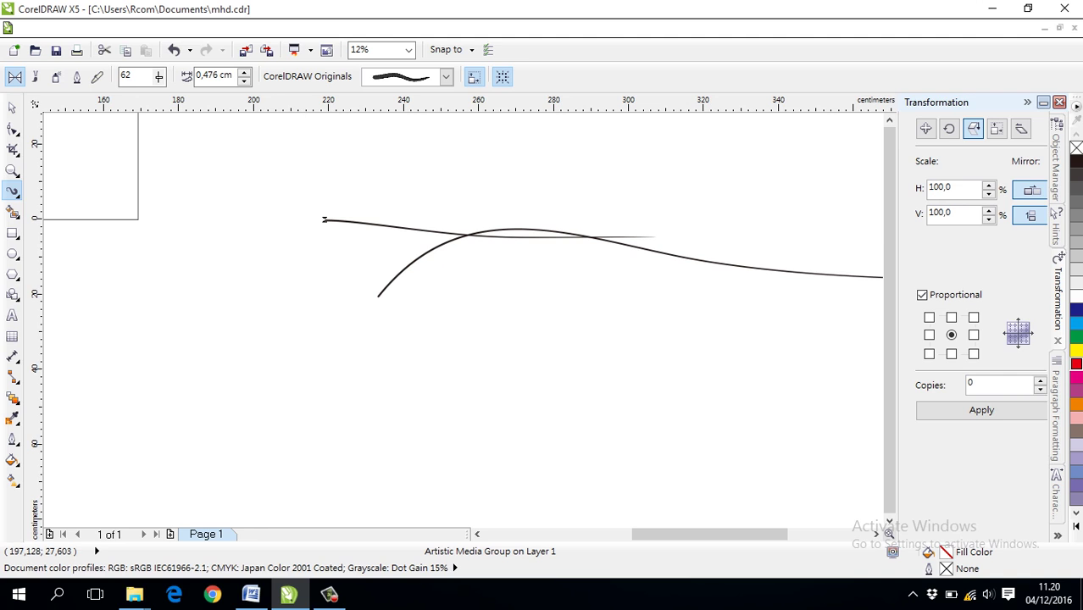
# Widen the stroke to 6,976 cm, lower smoothing to 23, and draw three thick tapered strokes.
pyautogui.click(196, 75)
pyautogui.write('2')
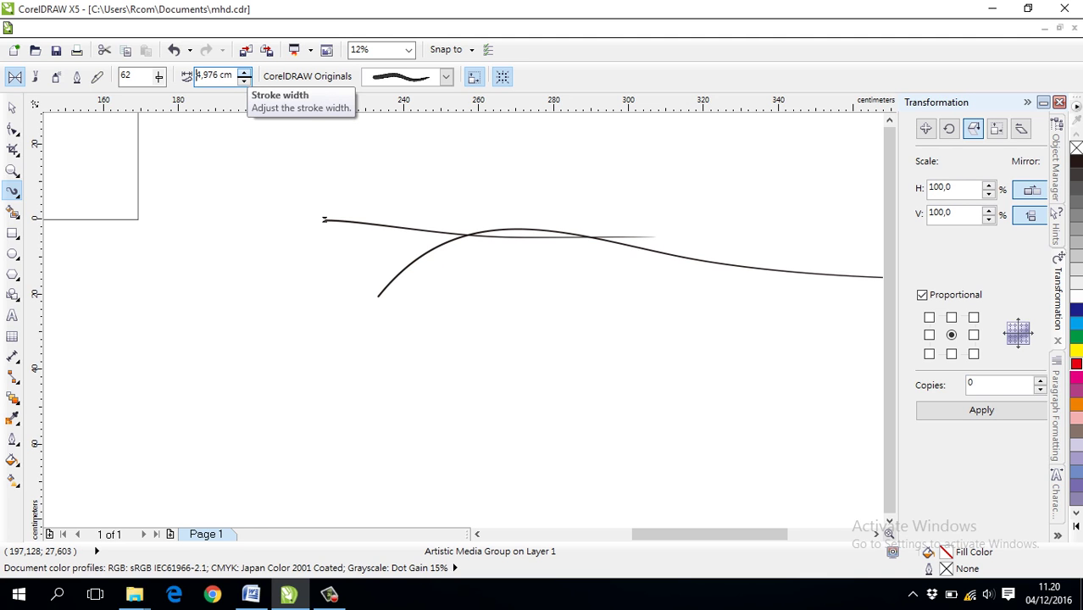
pyautogui.press('Return')
pyautogui.moveTo(232, 146); pyautogui.dragTo(343, 157)
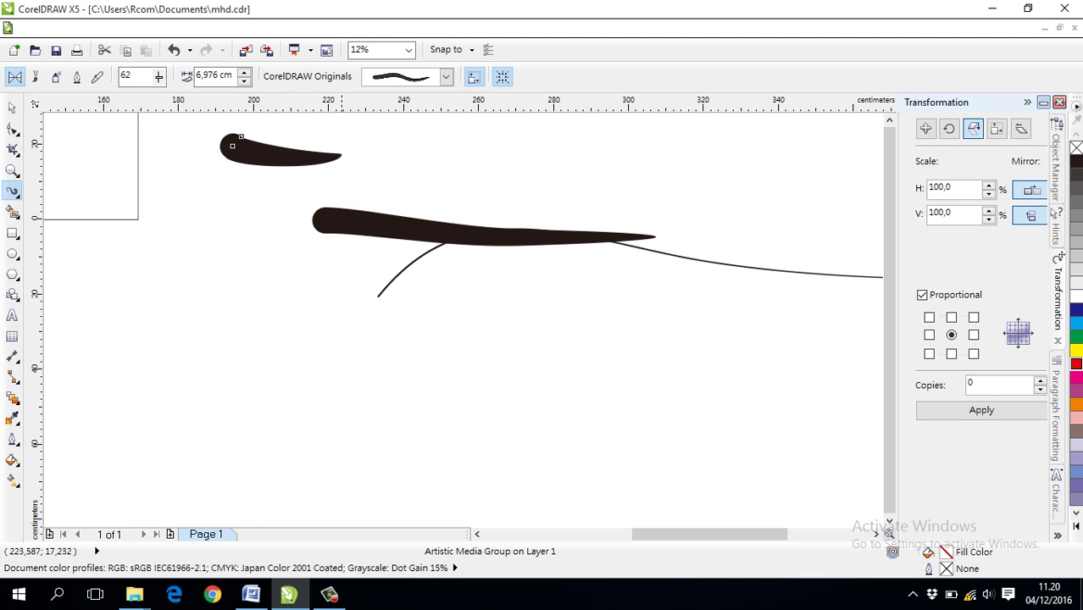
pyautogui.moveTo(437, 158); pyautogui.dragTo(620, 159)
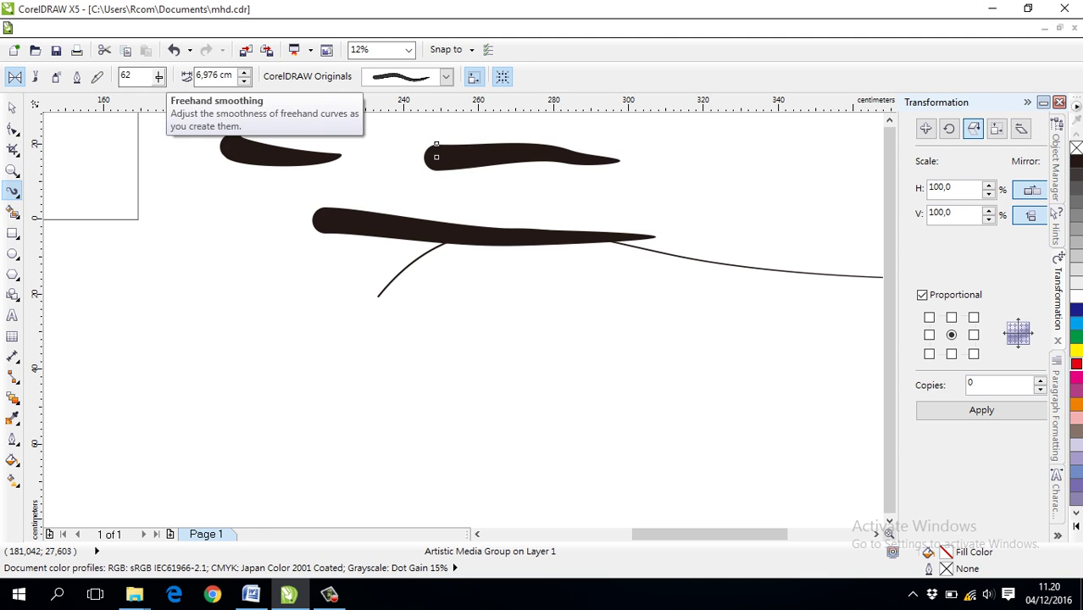
pyautogui.click(159, 76)
pyautogui.moveTo(160, 98); pyautogui.dragTo(133, 98)
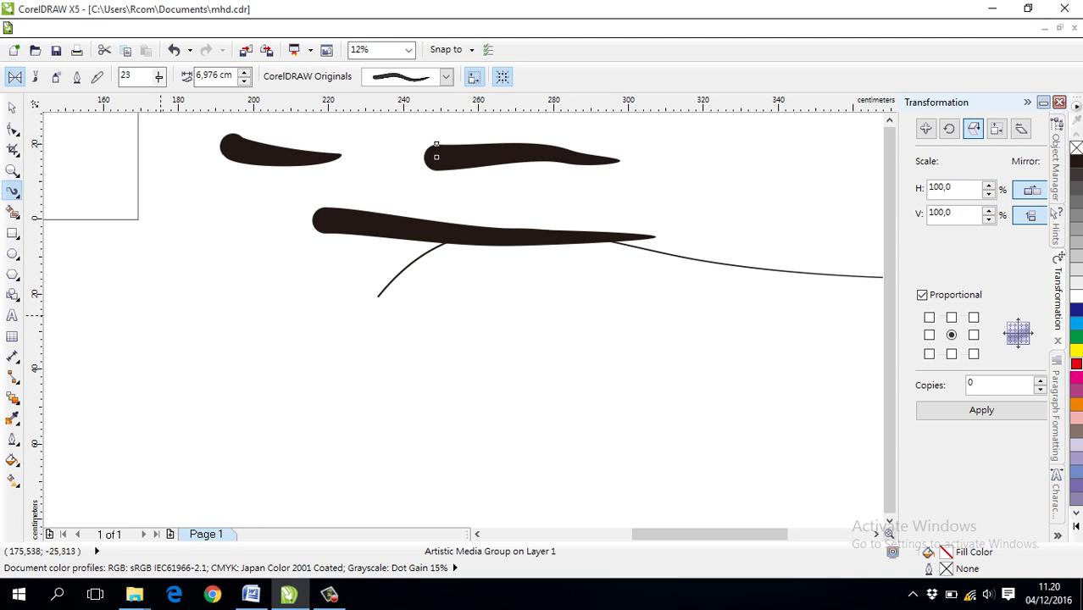
pyautogui.moveTo(159, 315); pyautogui.dragTo(379, 294)
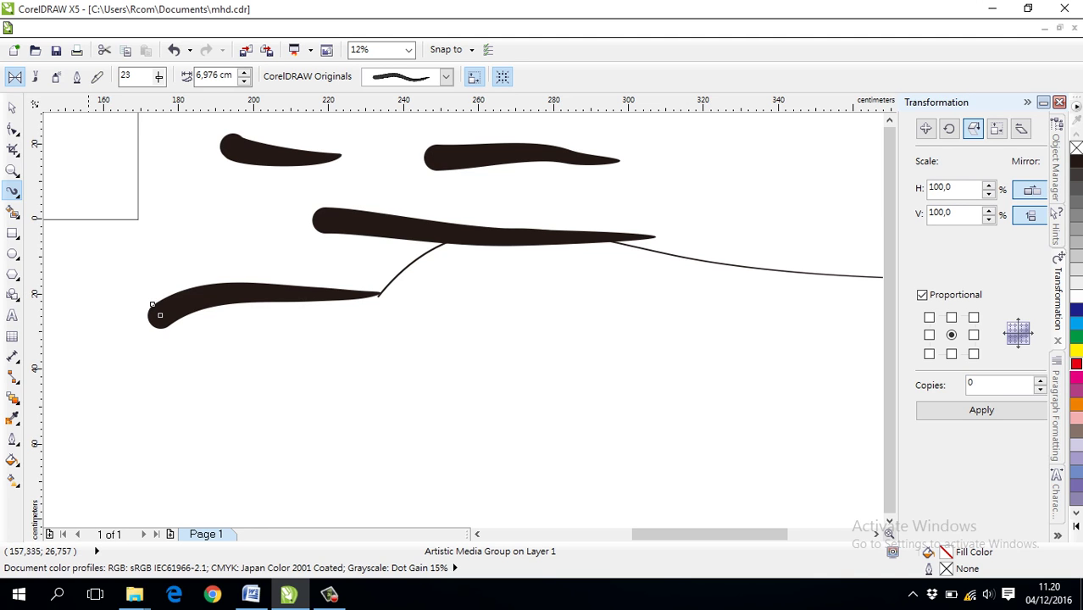
# Draw a dashed brush stroke using the Calligraphy brush category.
pyautogui.click(35, 76)
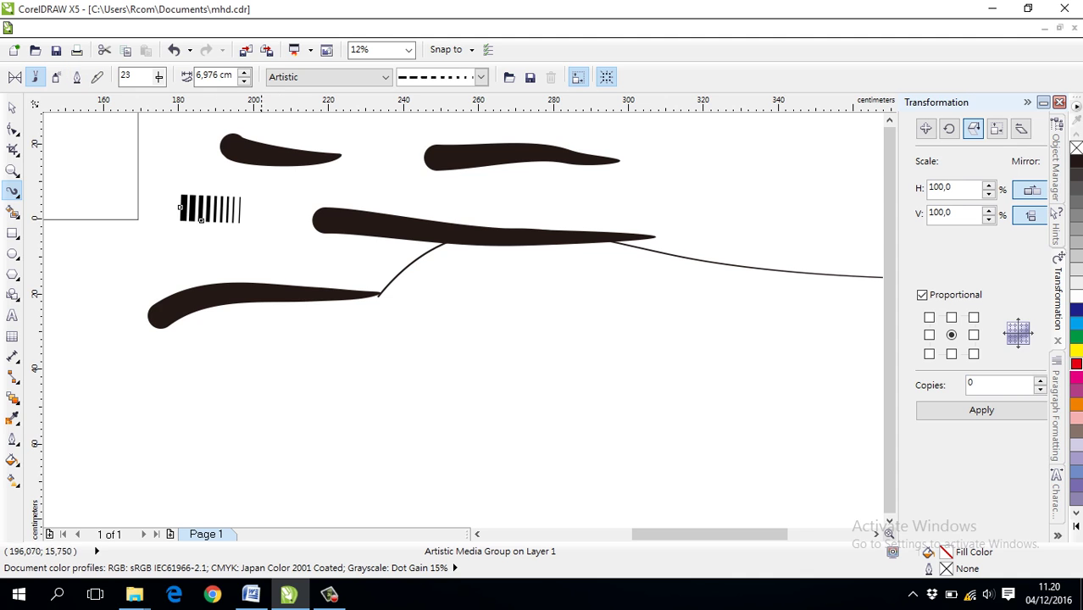
pyautogui.click(480, 77)
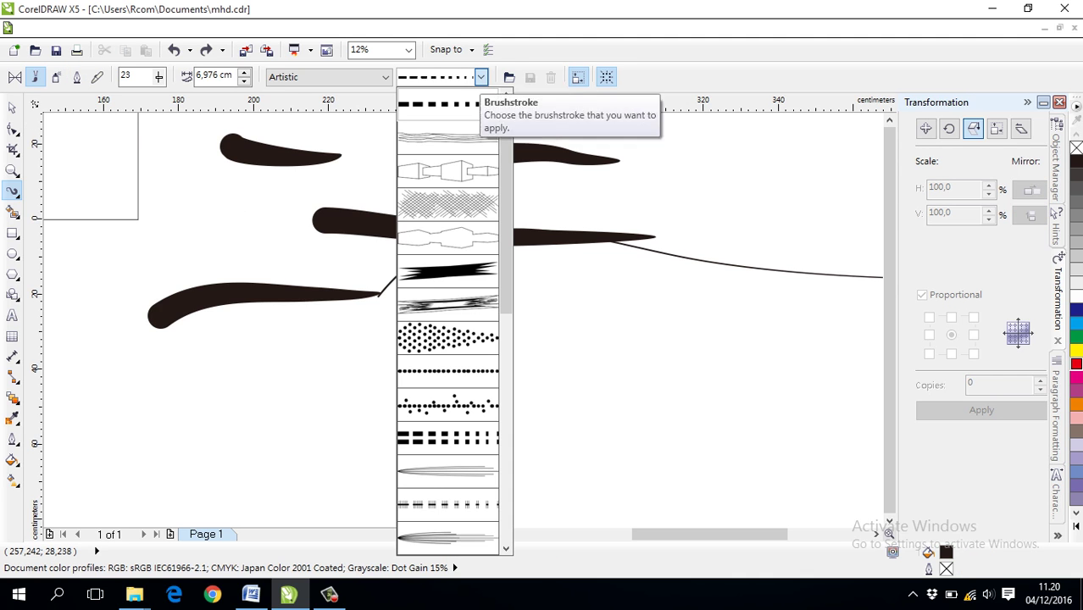
pyautogui.scroll(-10, 454, 322)
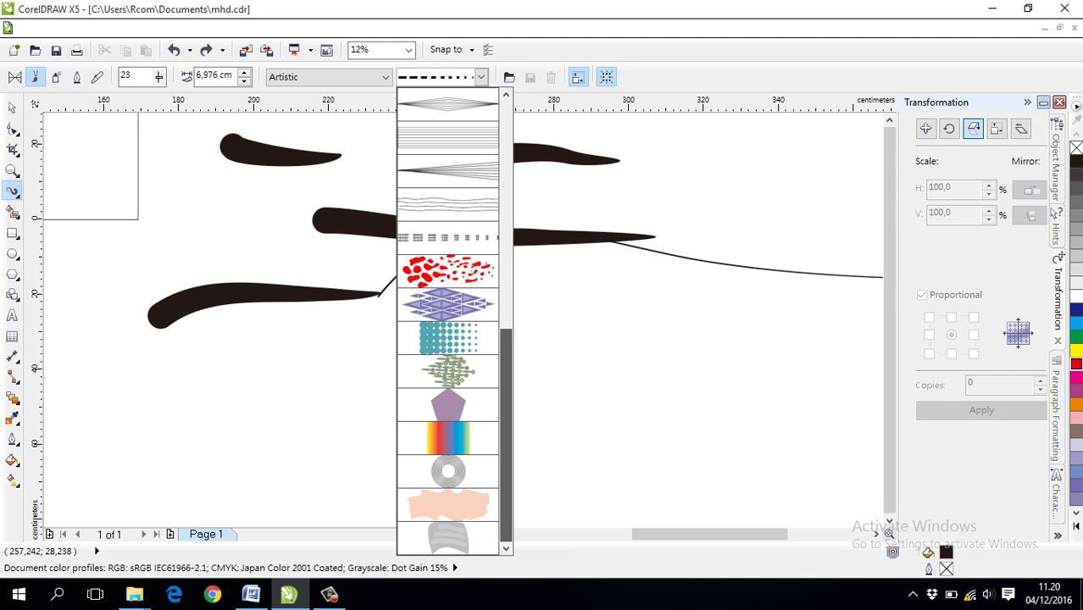
pyautogui.click(372, 188)
pyautogui.click(339, 77)
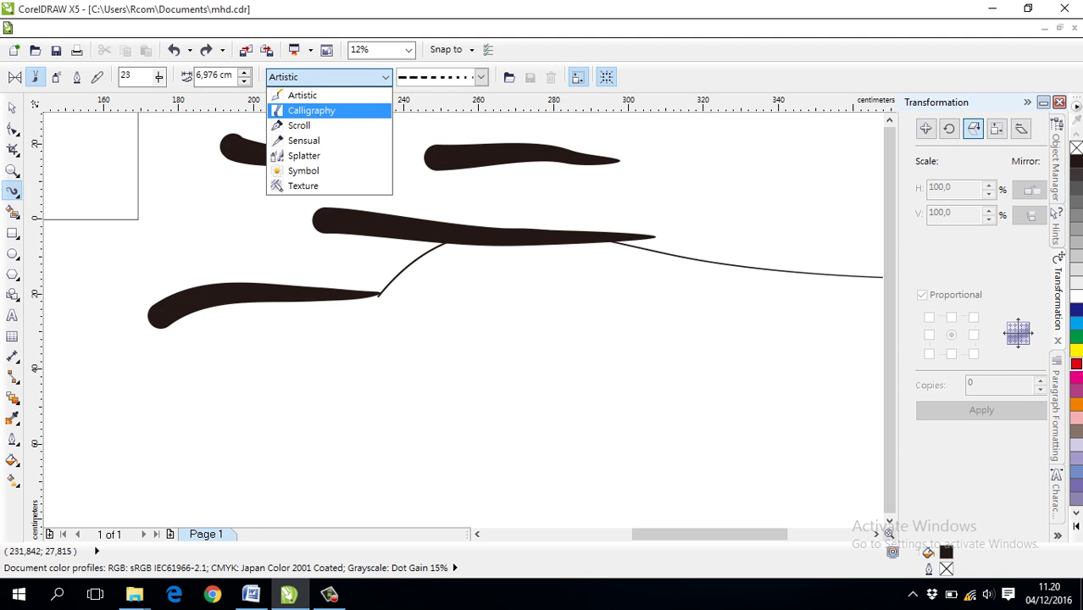
pyautogui.press('Down')
pyautogui.press('Return')
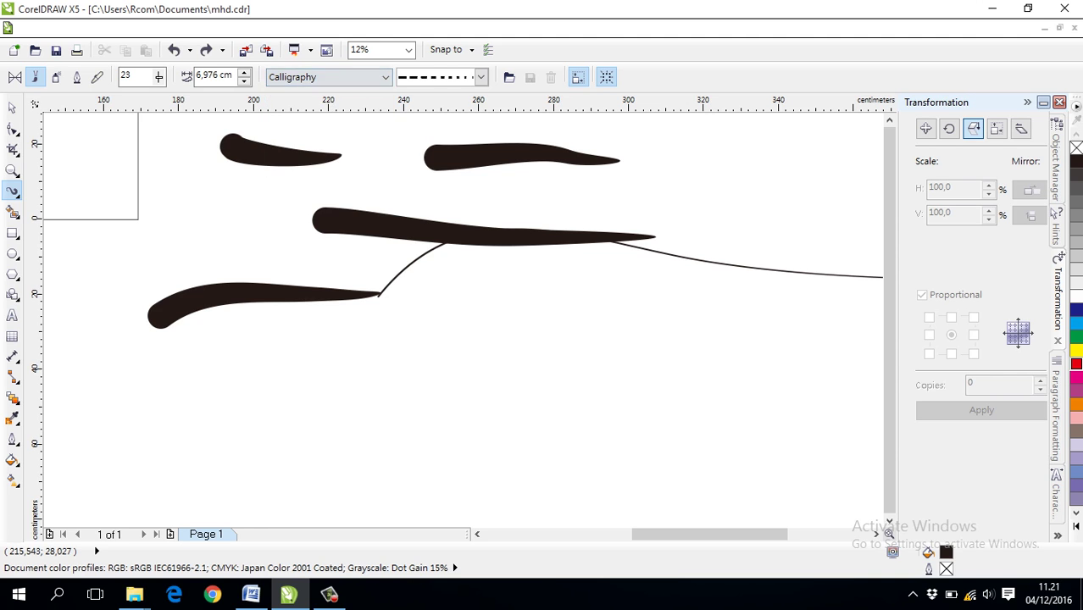
pyautogui.moveTo(213, 216); pyautogui.dragTo(432, 190)
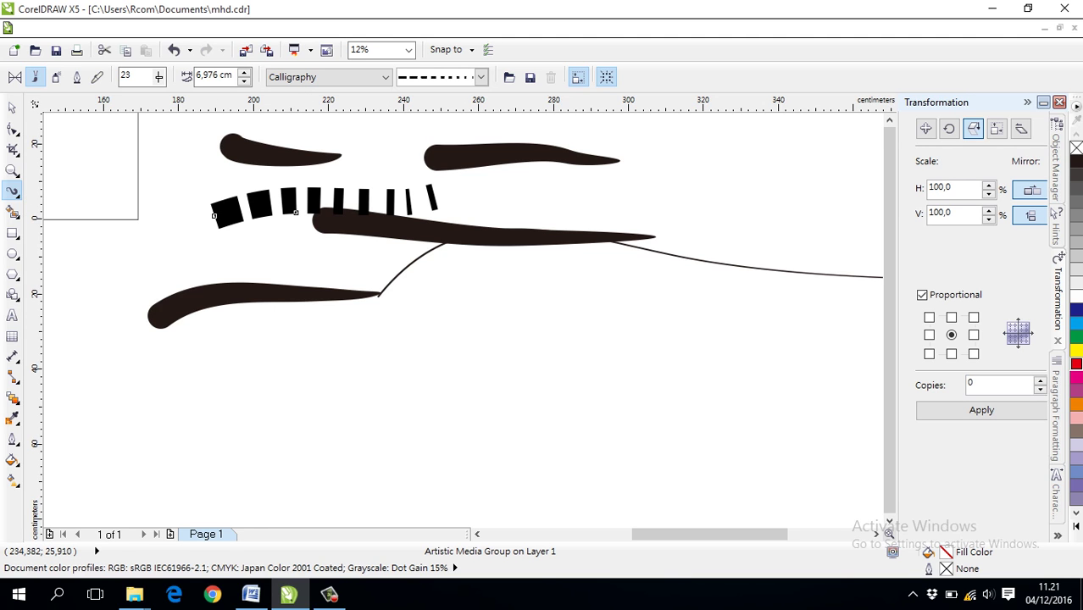
# Draw two more dashed strokes with the Sensual brush, then switch to the Food Sprayer.
pyautogui.click(328, 78)
pyautogui.press('Down')
pyautogui.press('Down')
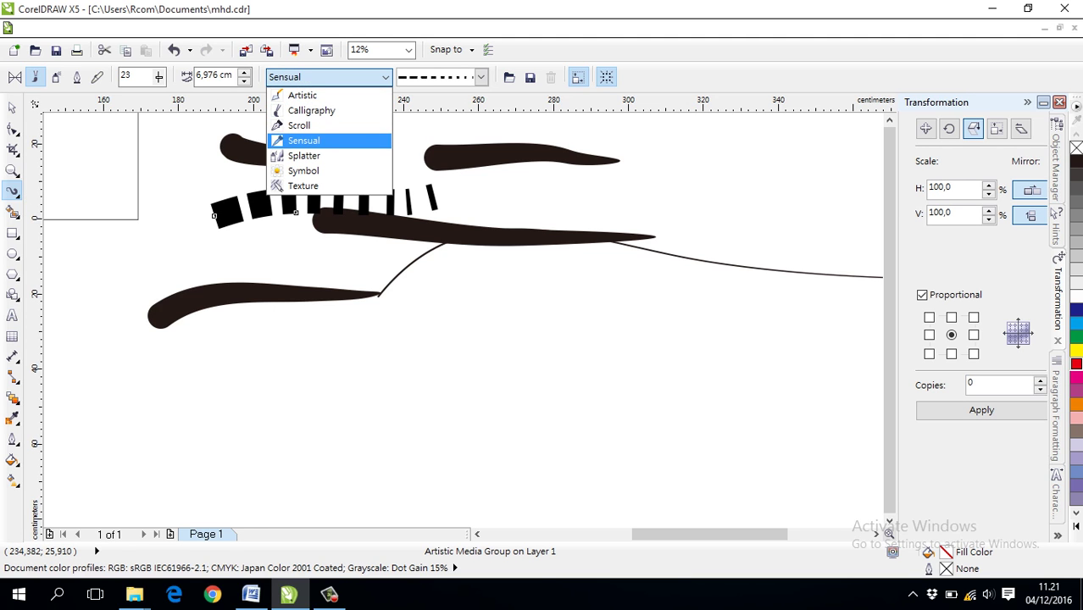
pyautogui.press('Return')
pyautogui.moveTo(602, 302); pyautogui.dragTo(343, 372)
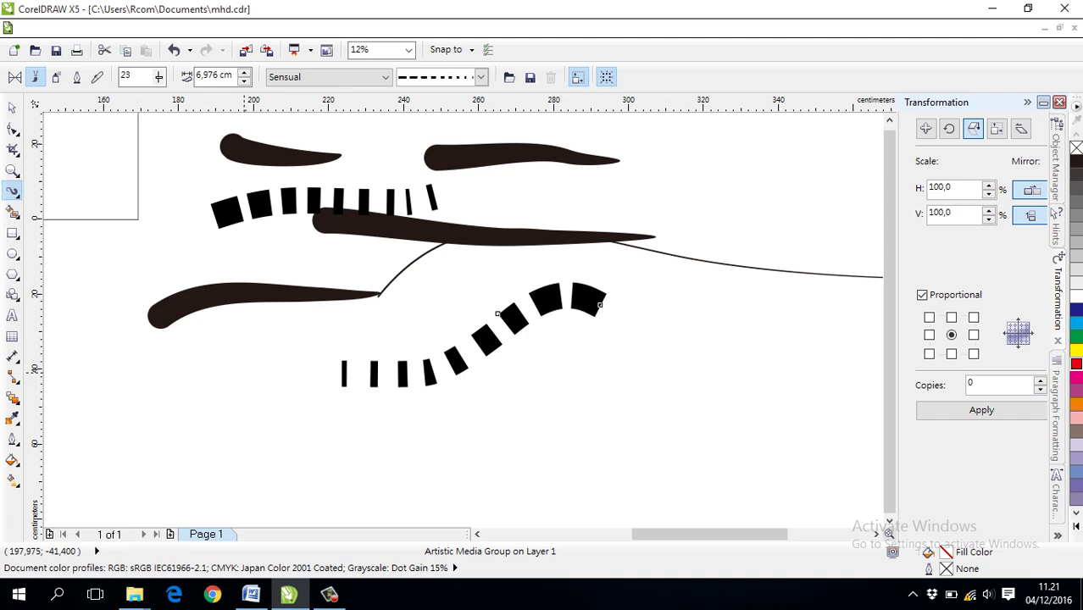
pyautogui.click(159, 78)
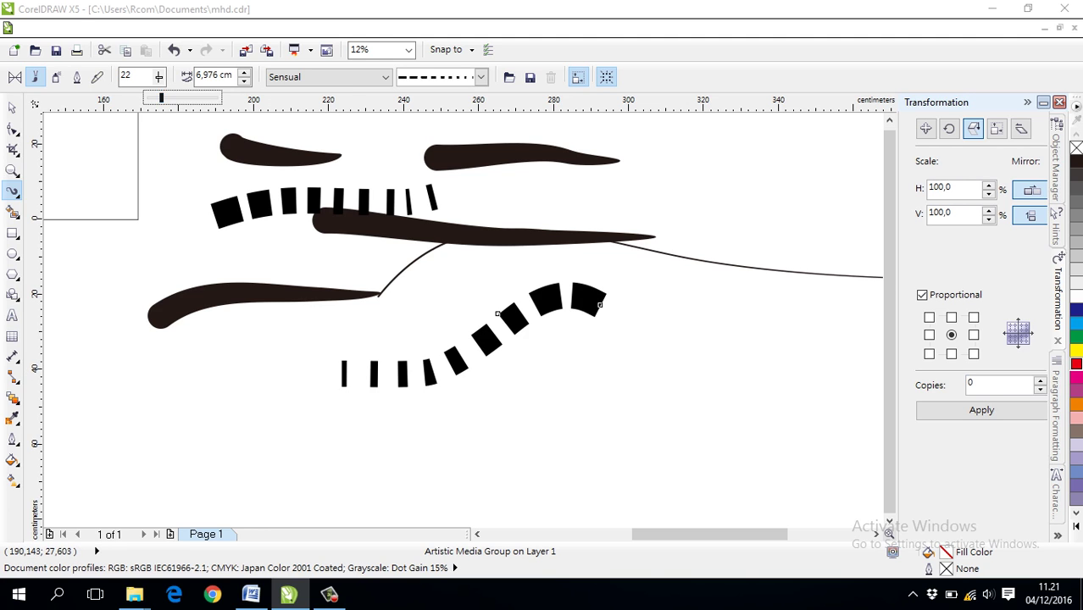
pyautogui.moveTo(154, 327); pyautogui.dragTo(559, 335)
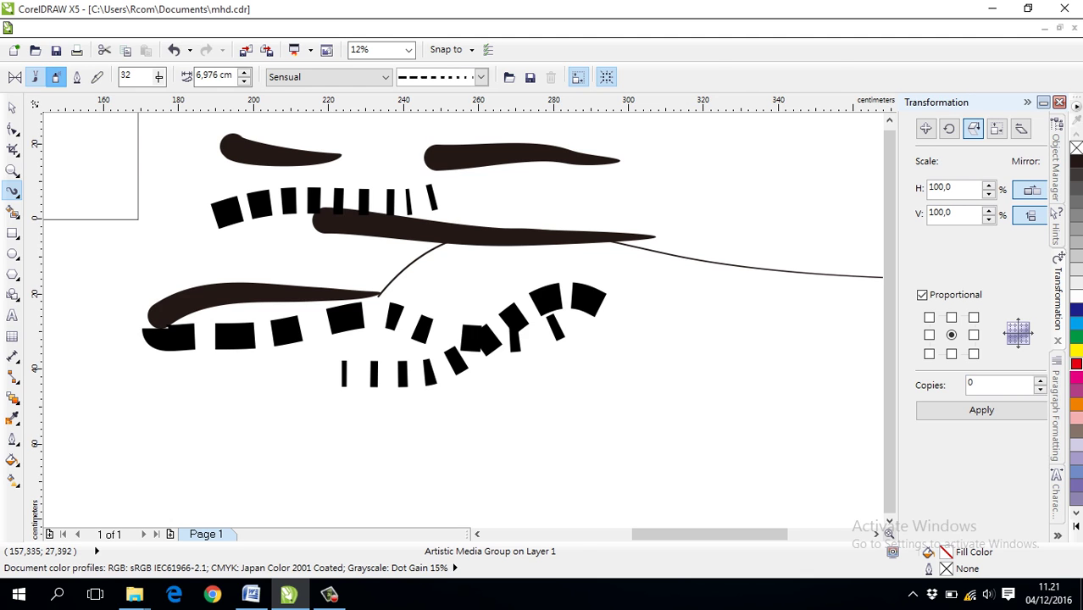
pyautogui.click(56, 77)
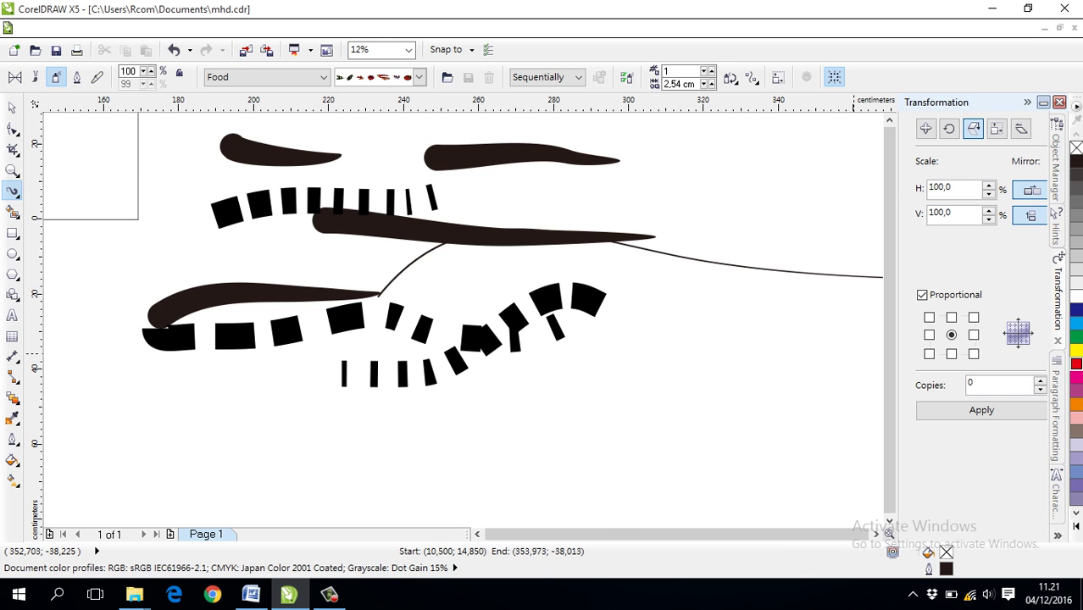
# Spray two crossing Food strokes of vegetable images to the right of the dashed stroke.
pyautogui.moveTo(591, 307); pyautogui.dragTo(850, 359)
pyautogui.moveTo(471, 442); pyautogui.dragTo(785, 298)
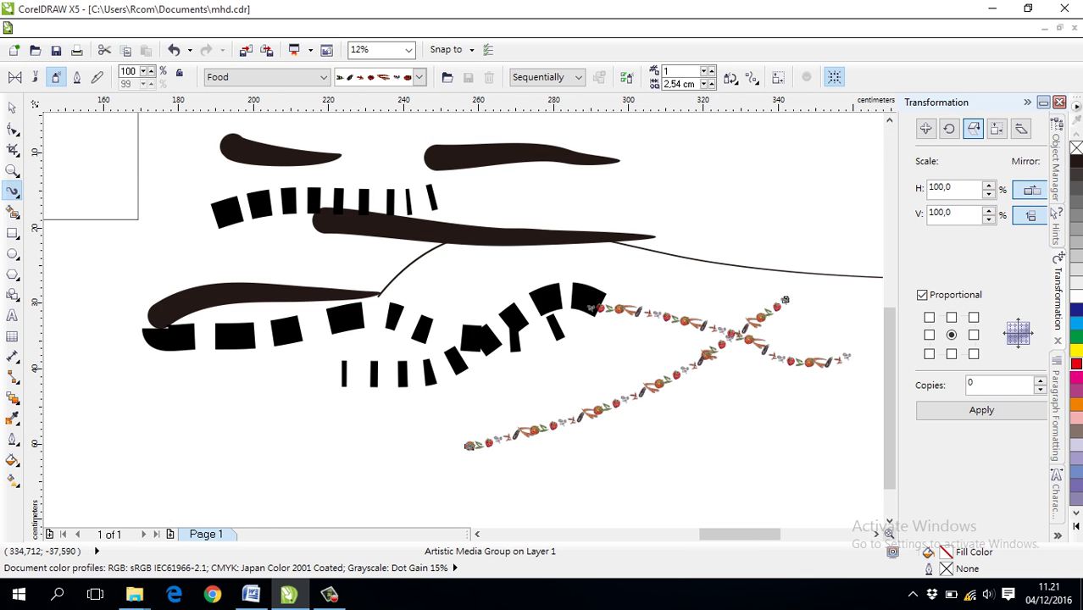
pyautogui.scroll(2, 735, 347)
pyautogui.scroll(2, 705, 334)
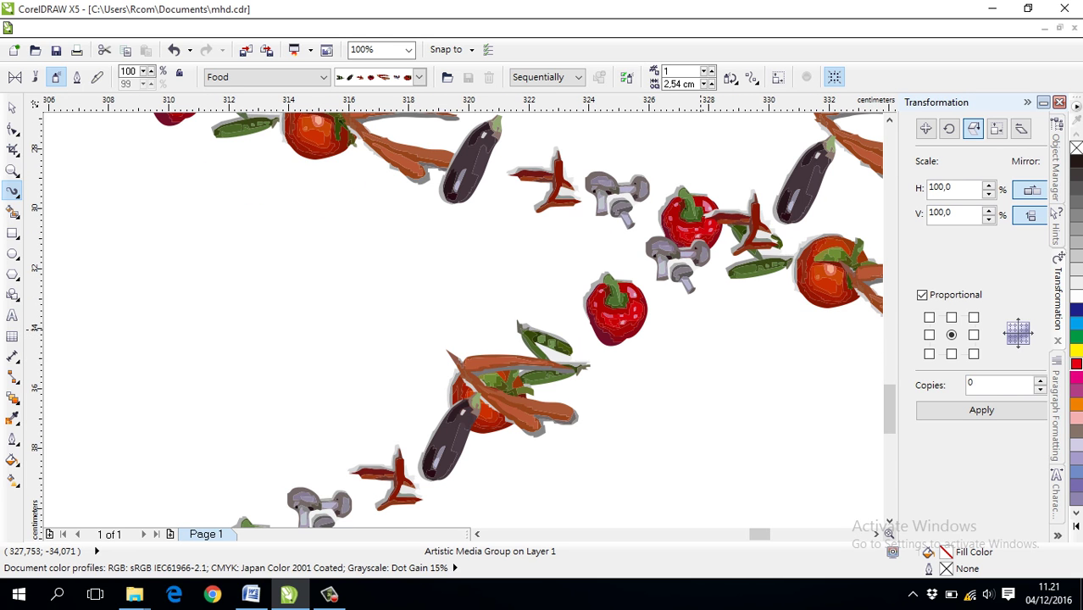
pyautogui.scroll(-2, 753, 283)
pyautogui.scroll(-1, 753, 283)
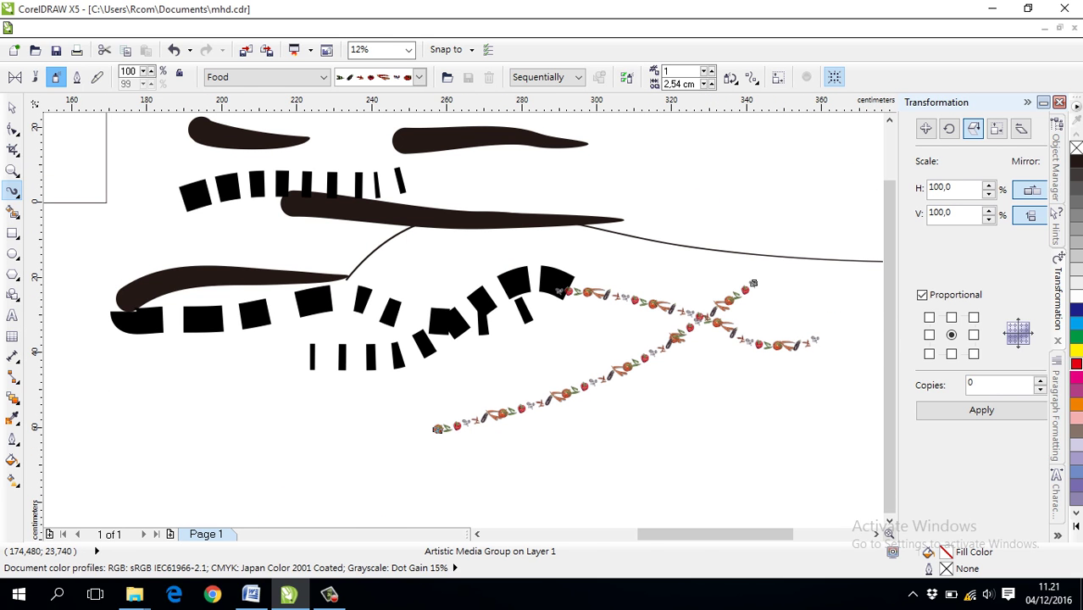
# Draw Calligraphic strokes: a sweep below the dashed strokes and a short curve at upper left.
pyautogui.click(77, 78)
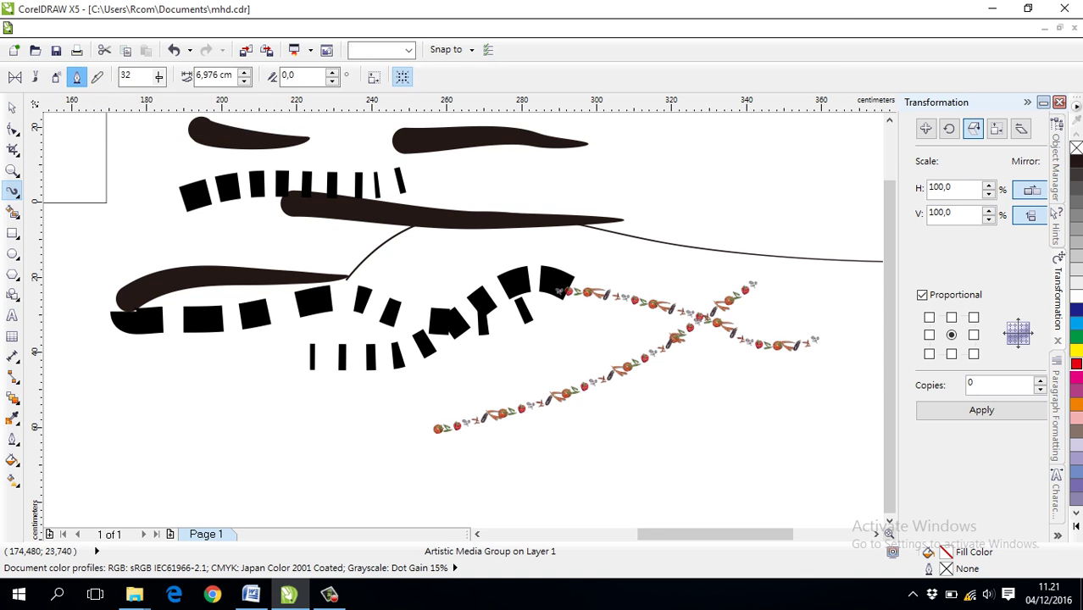
pyautogui.moveTo(318, 405); pyautogui.dragTo(691, 335)
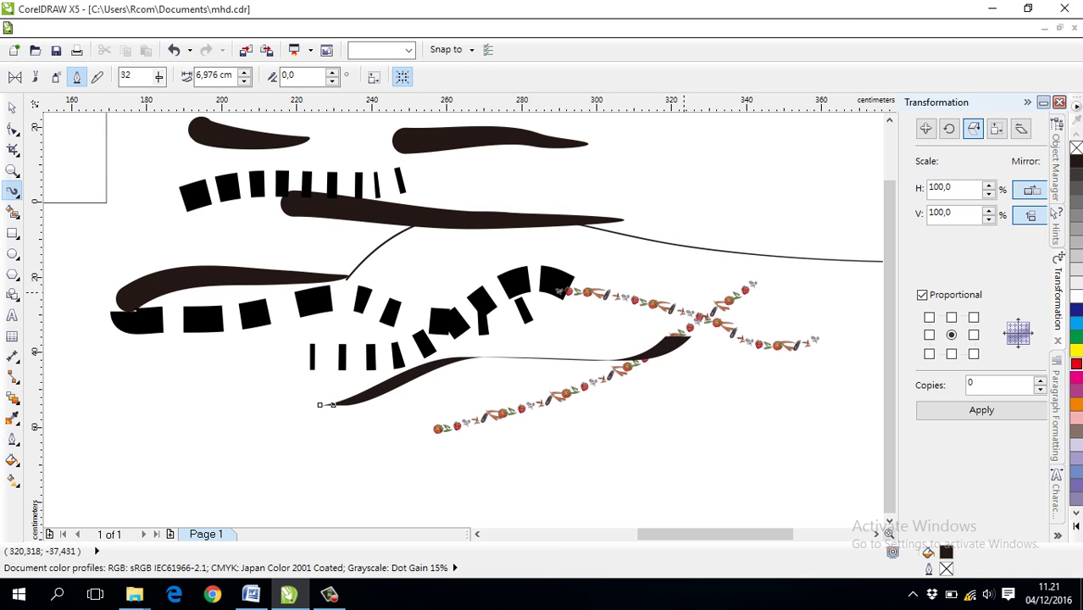
pyautogui.scroll(-1, 684, 222)
pyautogui.scroll(1, 584, 326)
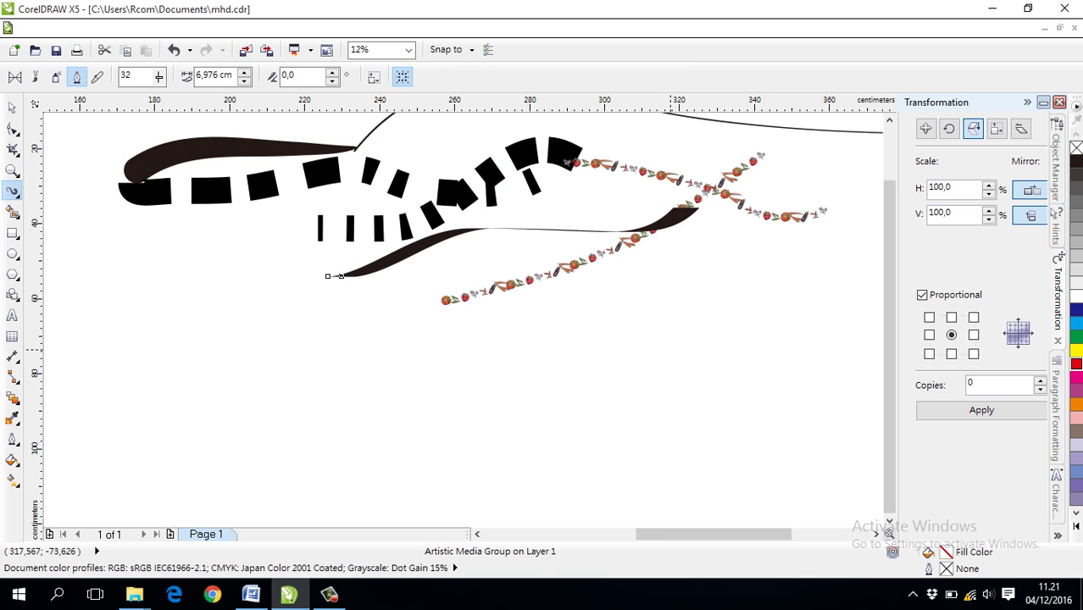
pyautogui.scroll(-1, 695, 344)
pyautogui.scroll(-1, 488, 367)
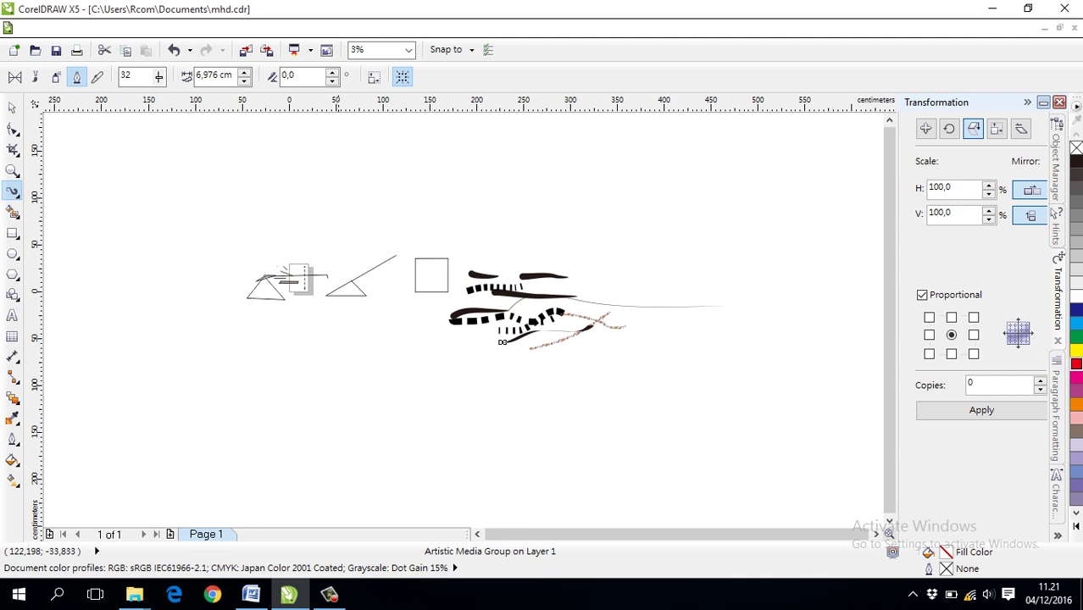
pyautogui.scroll(1, 336, 284)
pyautogui.moveTo(313, 224); pyautogui.dragTo(393, 212)
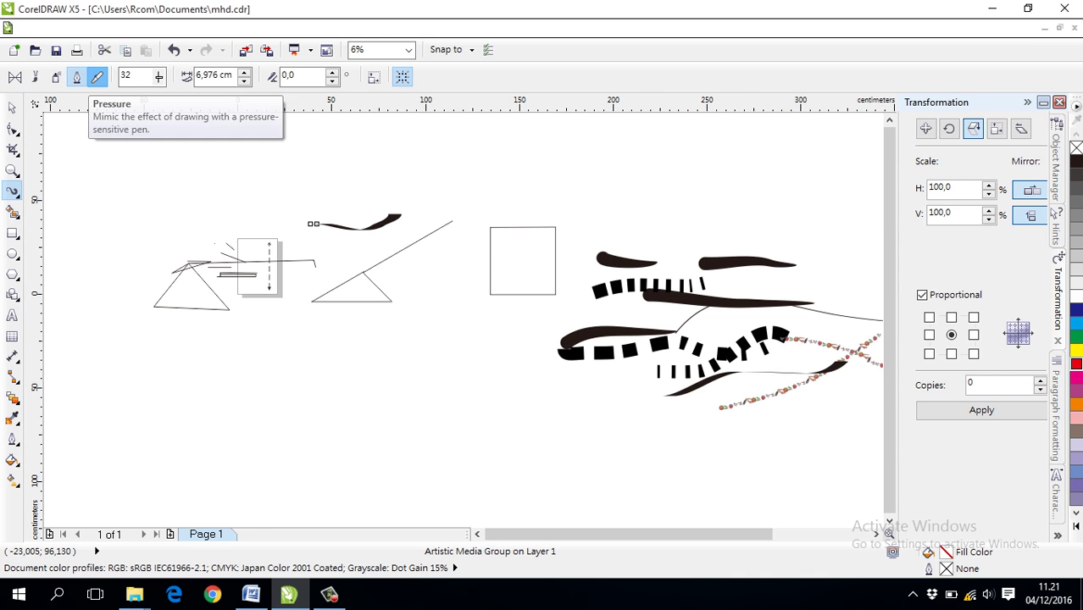
# Switch Artistic Media to Pressure mode and draw a thick horizontal bar at top-left.
pyautogui.click(96, 76)
pyautogui.moveTo(142, 156); pyautogui.dragTo(263, 166)
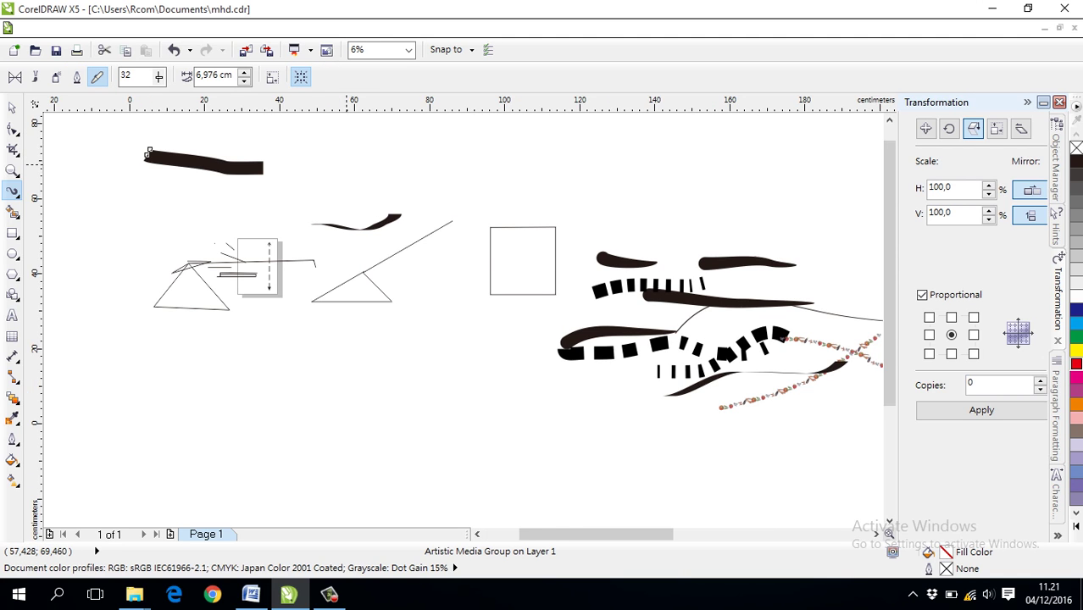
pyautogui.scroll(1, 149, 153)
pyautogui.scroll(-1, 148, 153)
pyautogui.scroll(1, 396, 198)
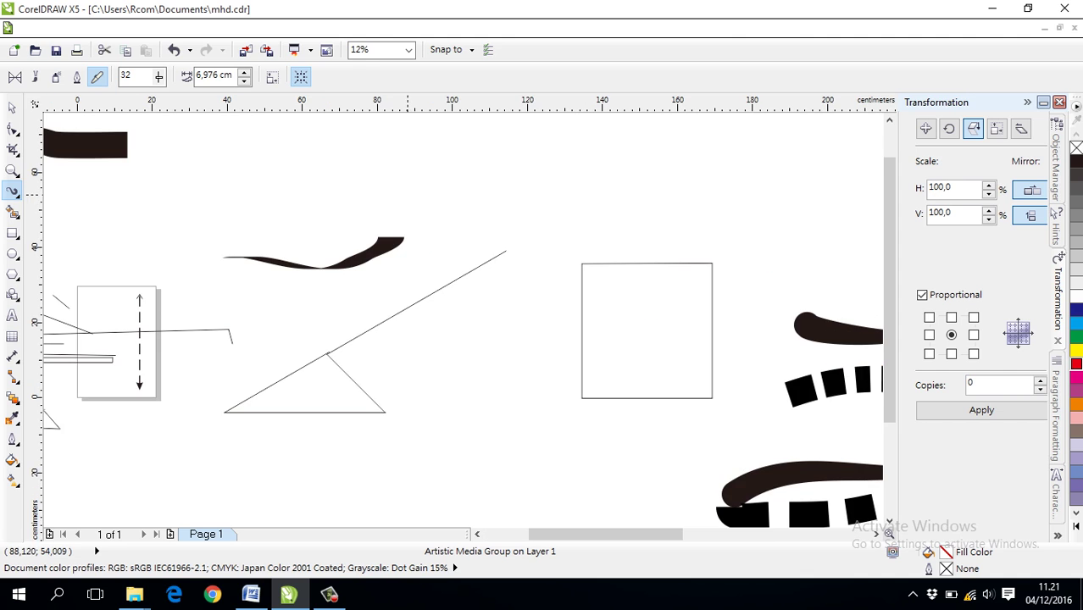
# Draw a short vertical pressure stroke above the slanted line, then deselect everything.
pyautogui.moveTo(474, 170); pyautogui.dragTo(480, 254)
pyautogui.scroll(-1, 485, 254)
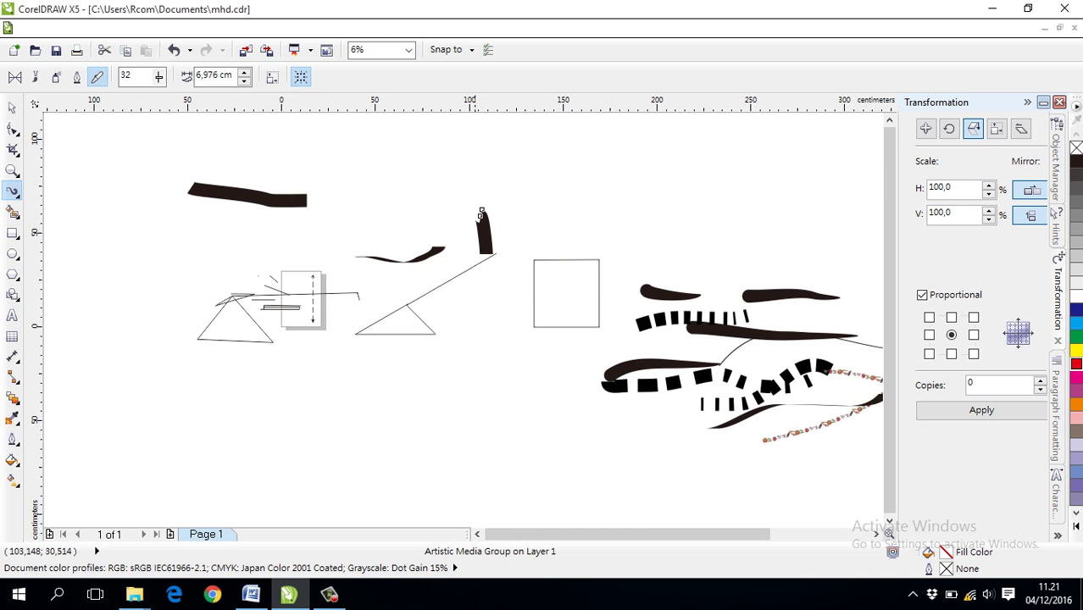
pyautogui.scroll(1, 481, 214)
pyautogui.scroll(-1, 482, 228)
pyautogui.scroll(-1, 482, 239)
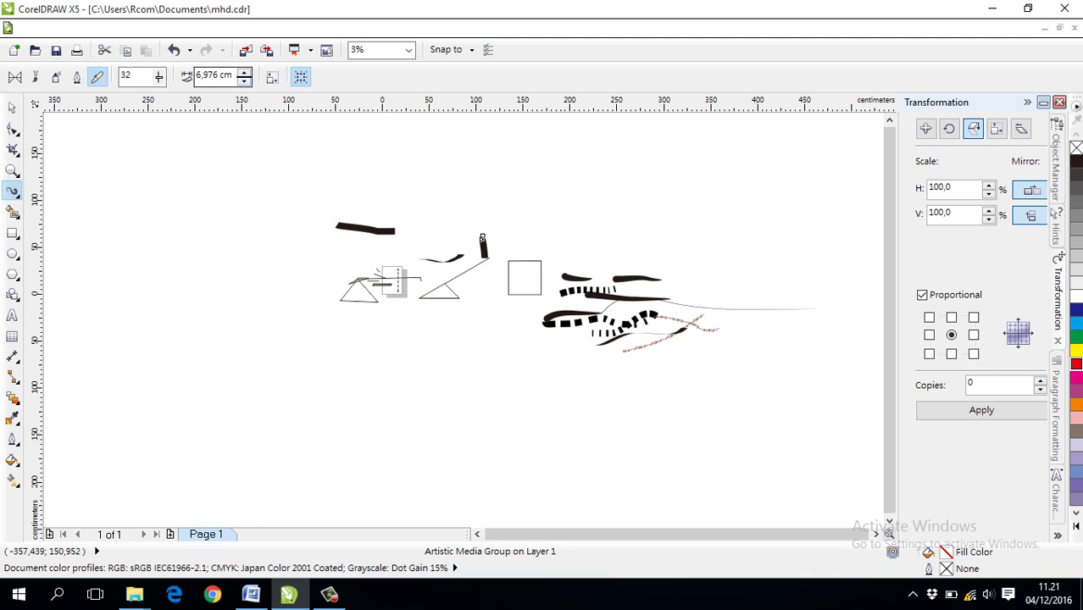
pyautogui.press('Escape')
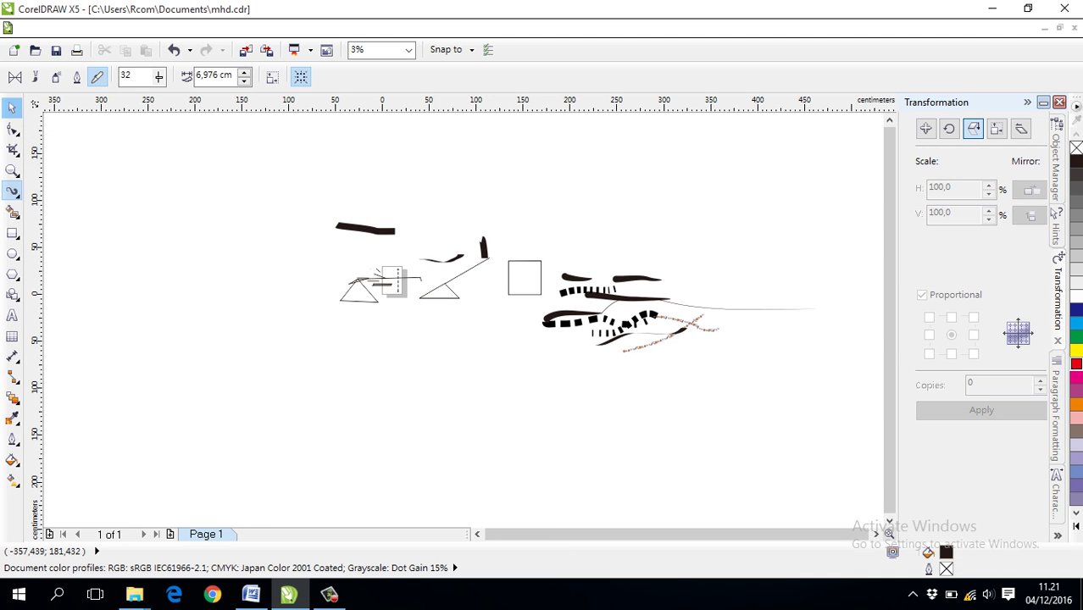
pyautogui.click(12, 191)
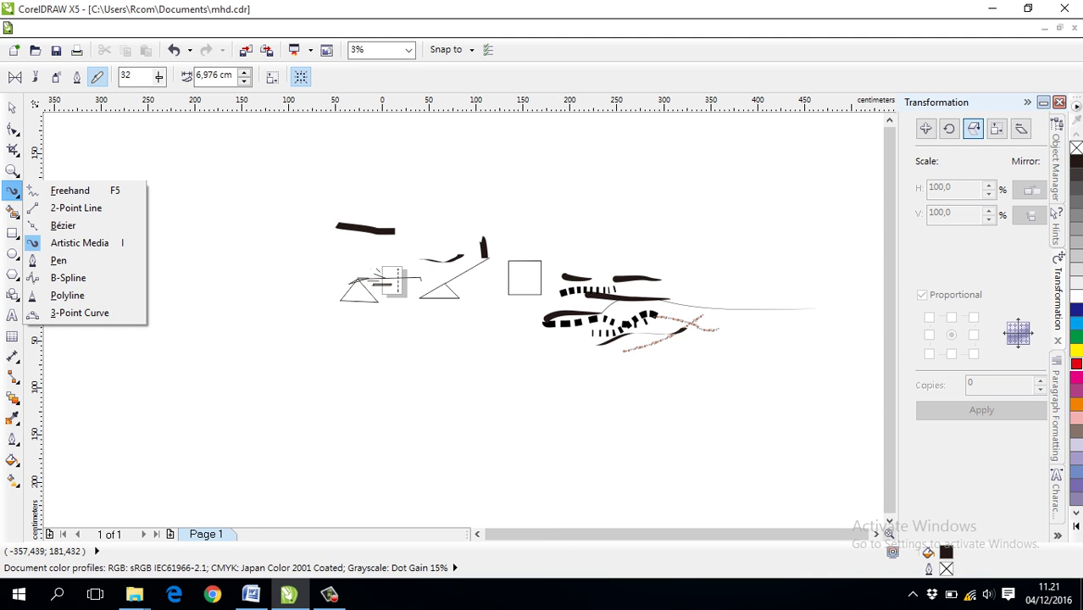
# Draw a Pen path across the upper drawing, from a left node to a right end node.
pyautogui.click(58, 260)
pyautogui.scroll(1, 313, 215)
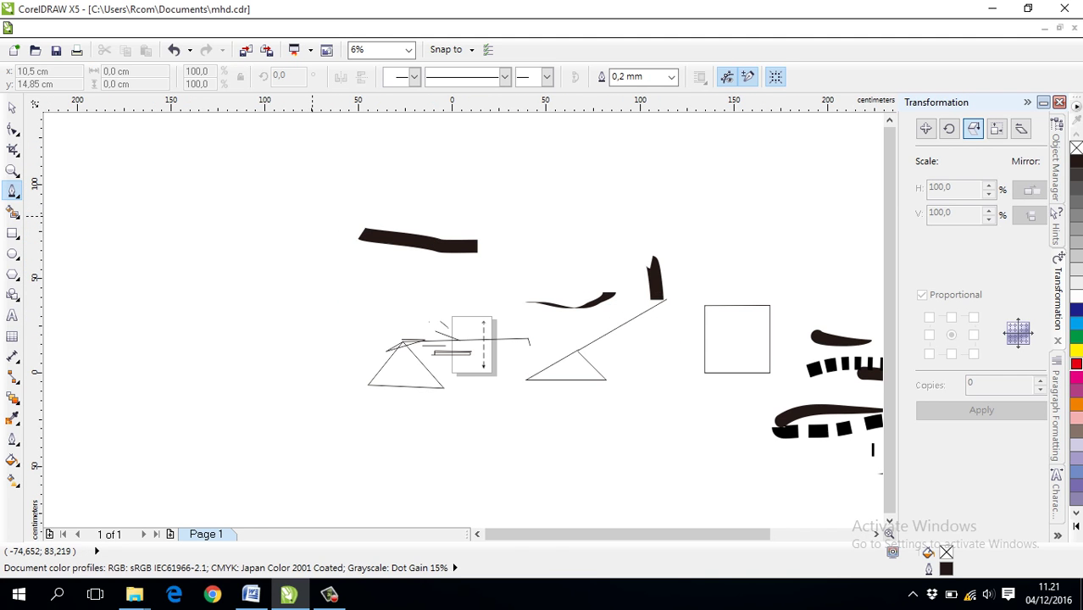
pyautogui.click(193, 210)
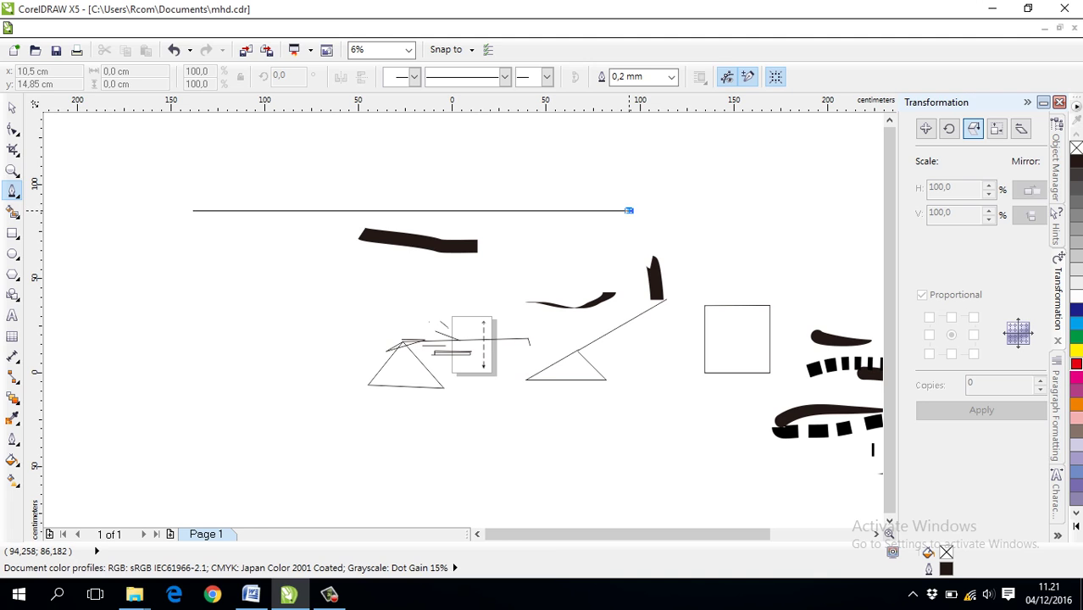
pyautogui.click(628, 210)
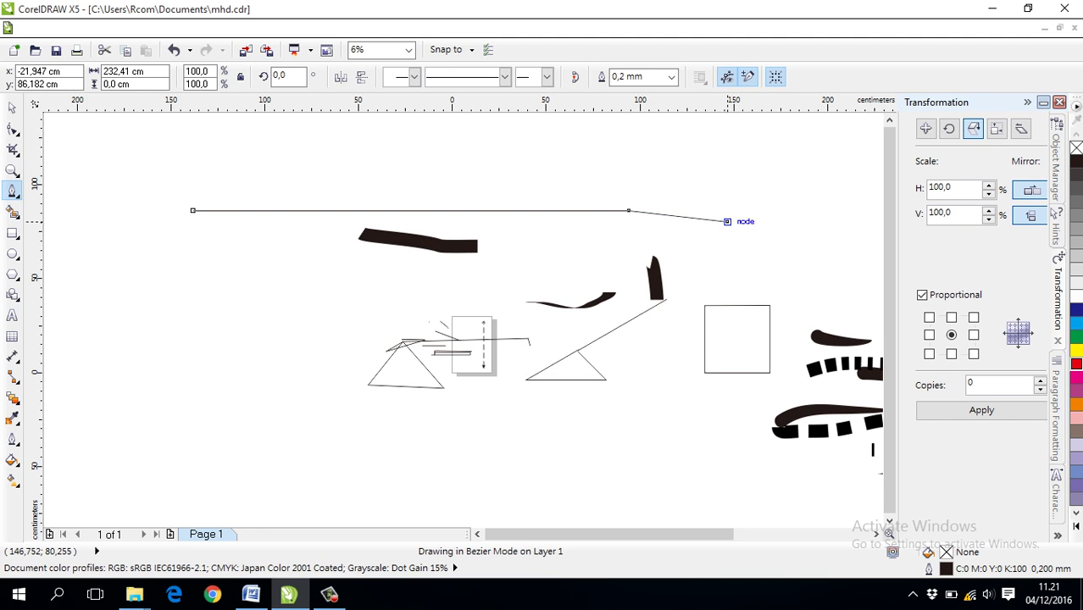
pyautogui.doubleClick(727, 222)
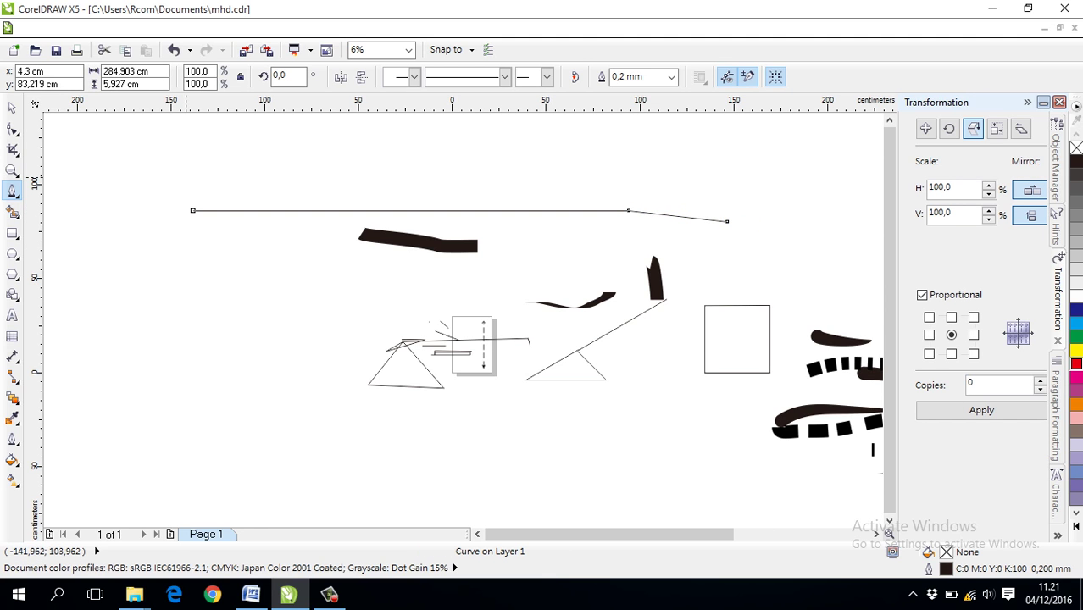
pyautogui.click(194, 210)
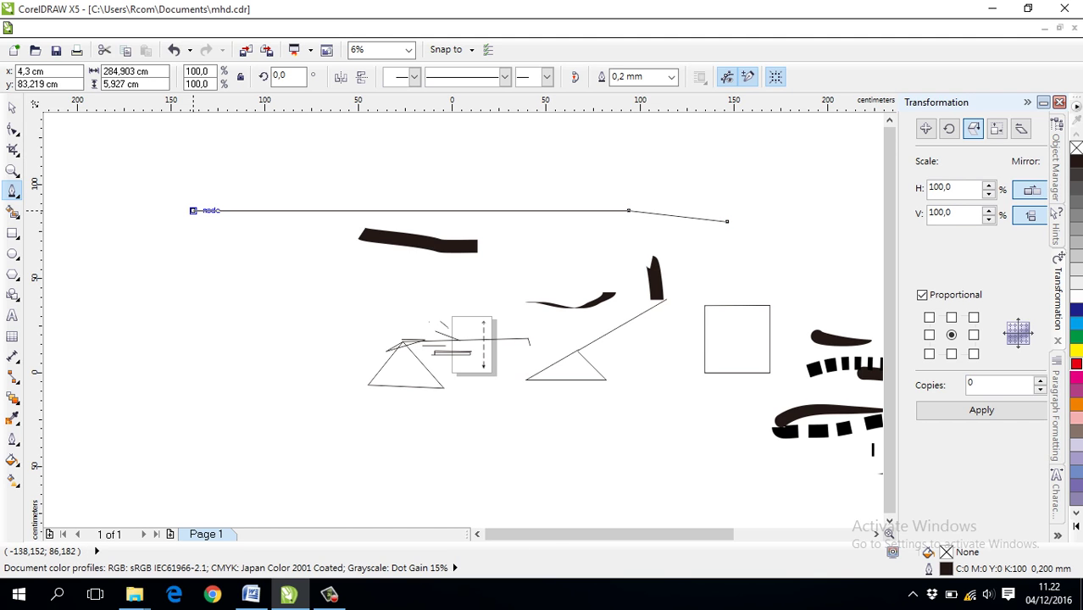
pyautogui.click(193, 210)
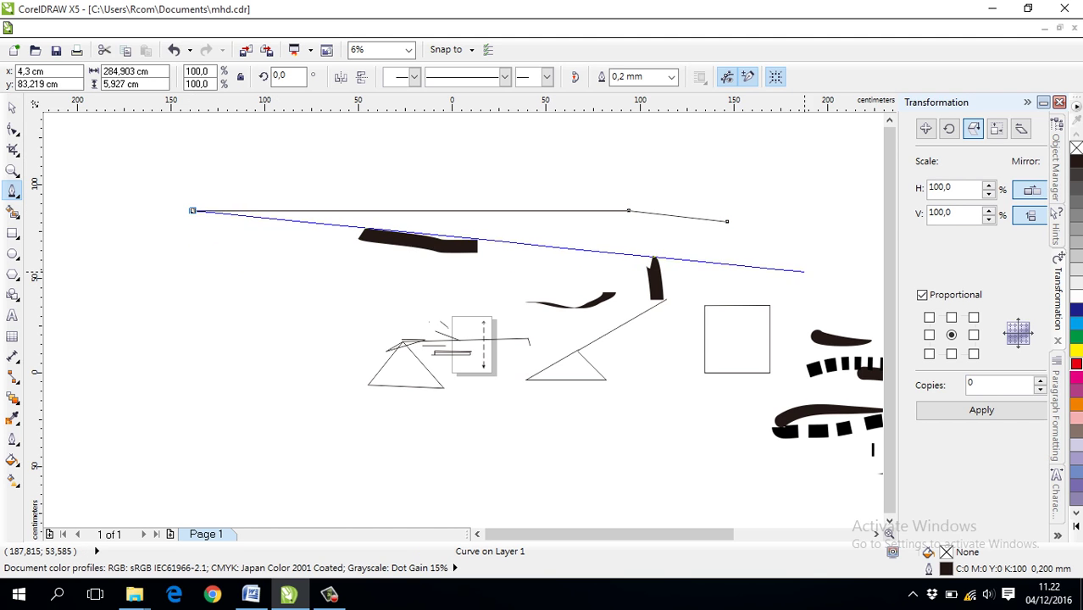
pyautogui.click(726, 221)
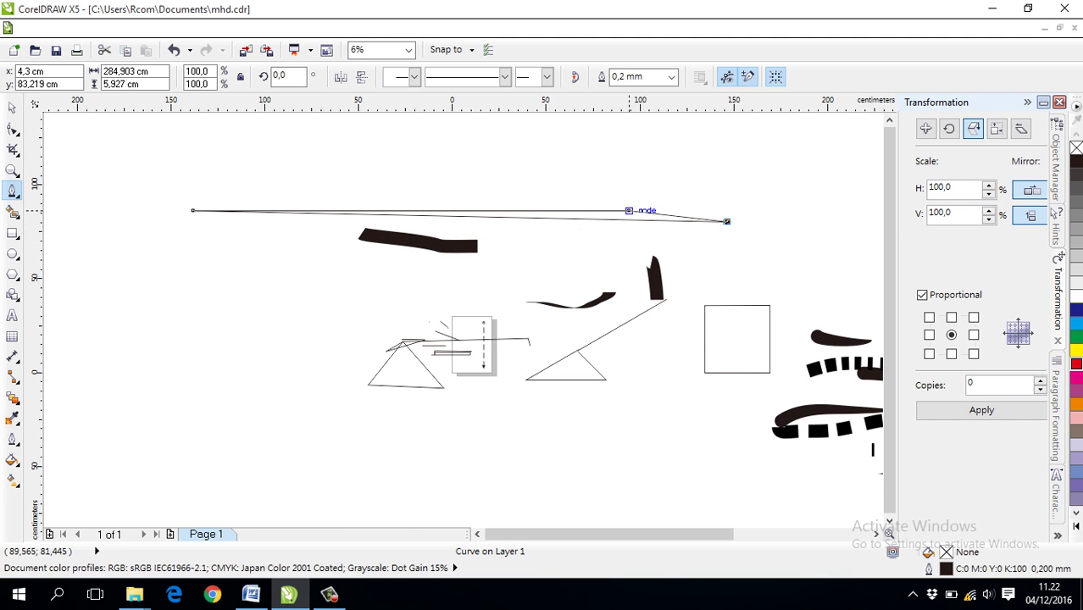
# Add lower and upper-left nodes to close the shape, then try a cyan fill and undo it.
pyautogui.click(609, 277)
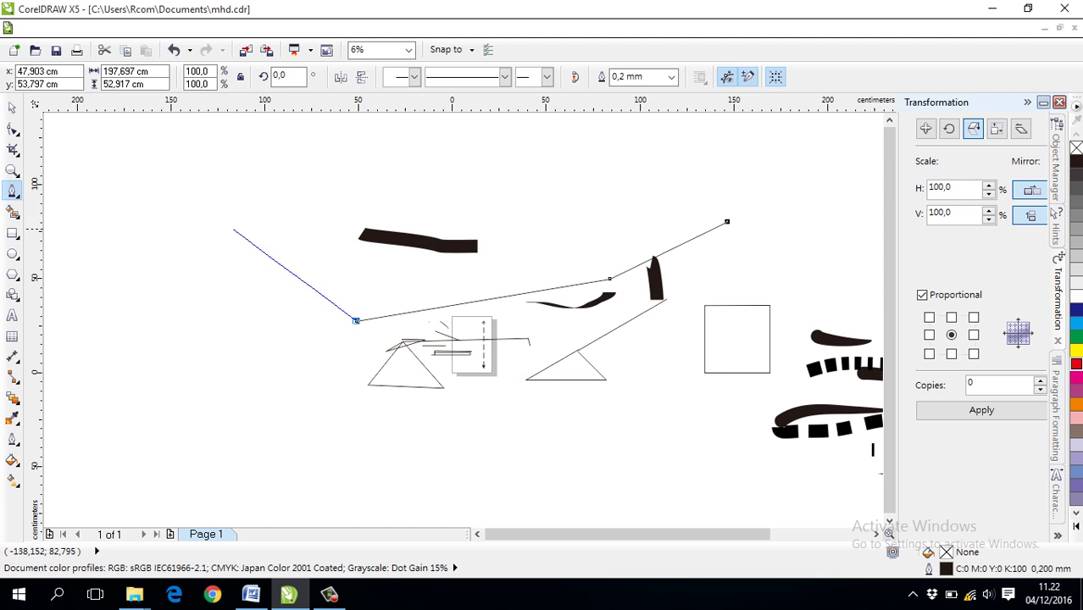
pyautogui.click(212, 201)
pyautogui.click(727, 221)
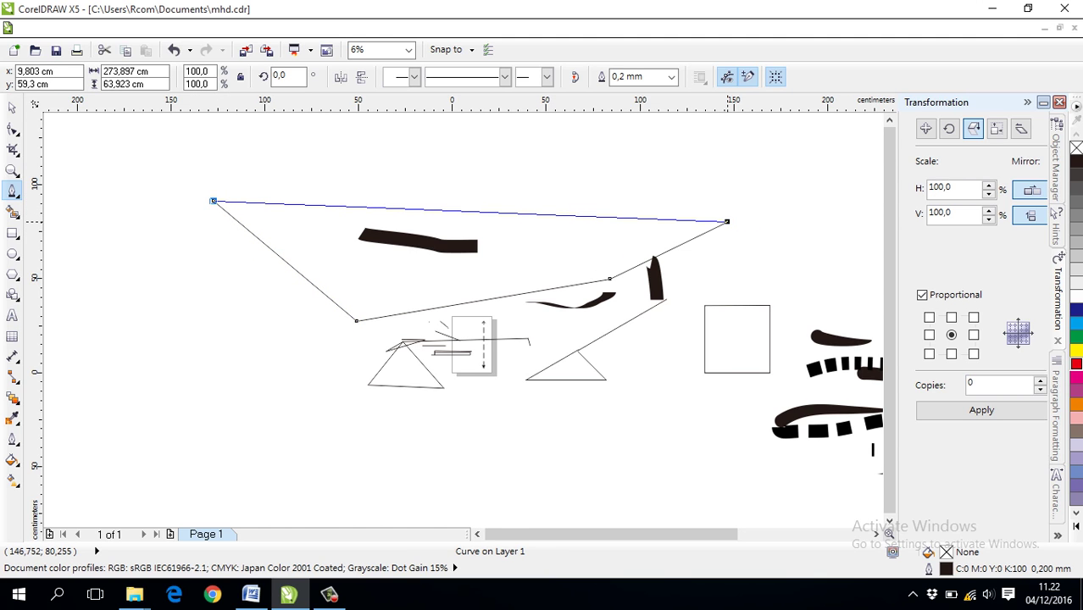
pyautogui.click(726, 221)
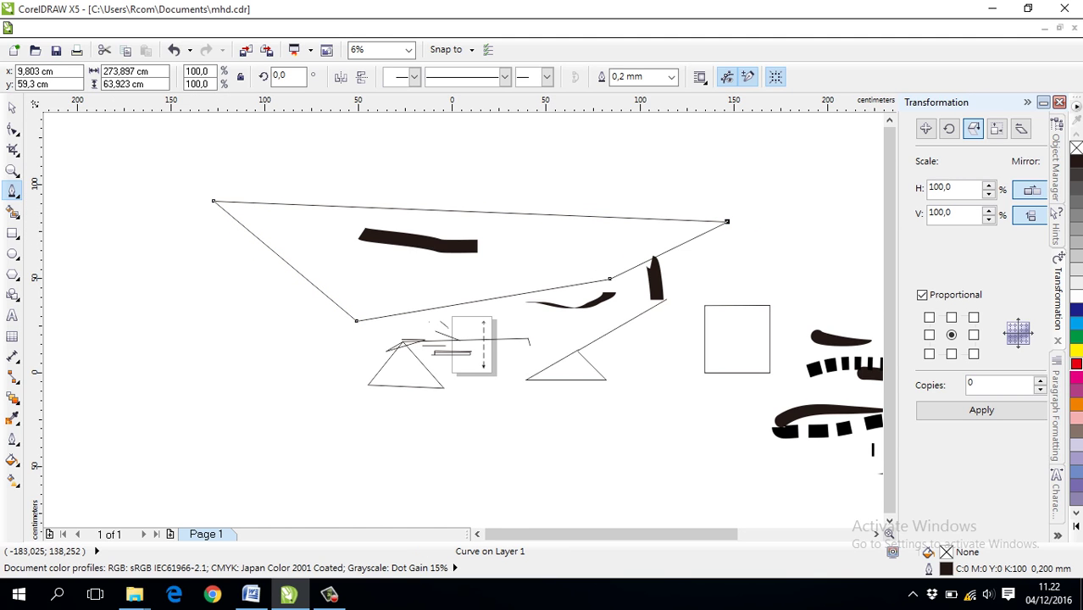
pyautogui.press('space')
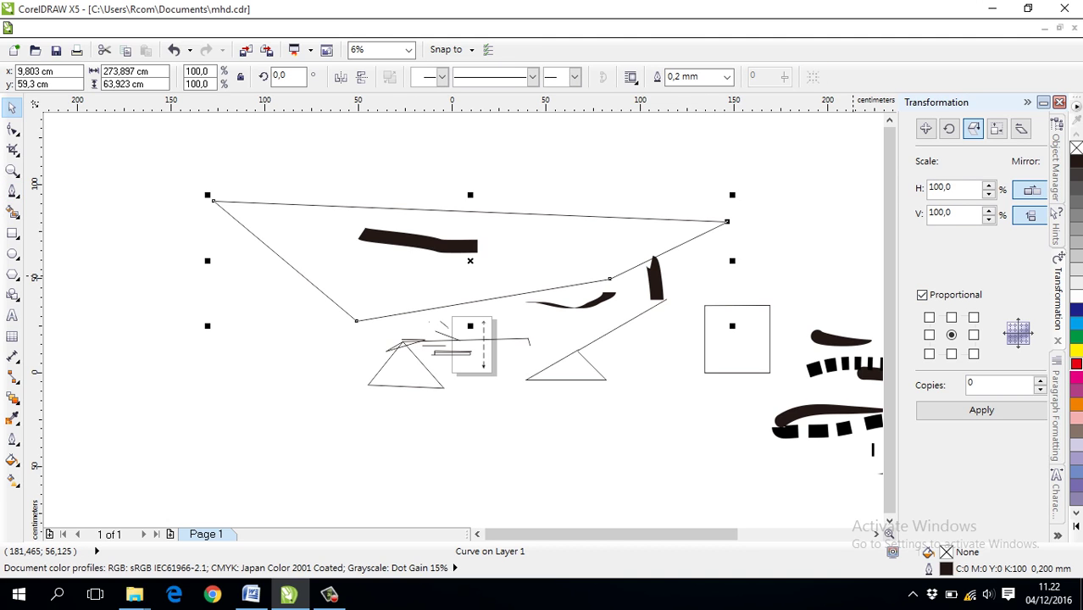
pyautogui.click(1076, 323)
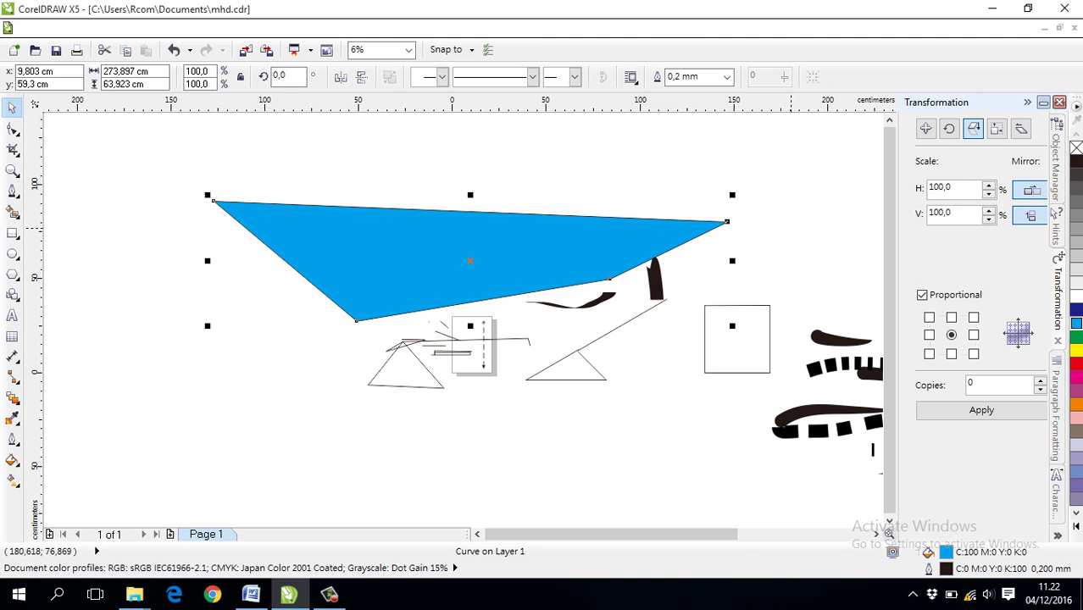
pyautogui.hotkey('ctrl', 'z')
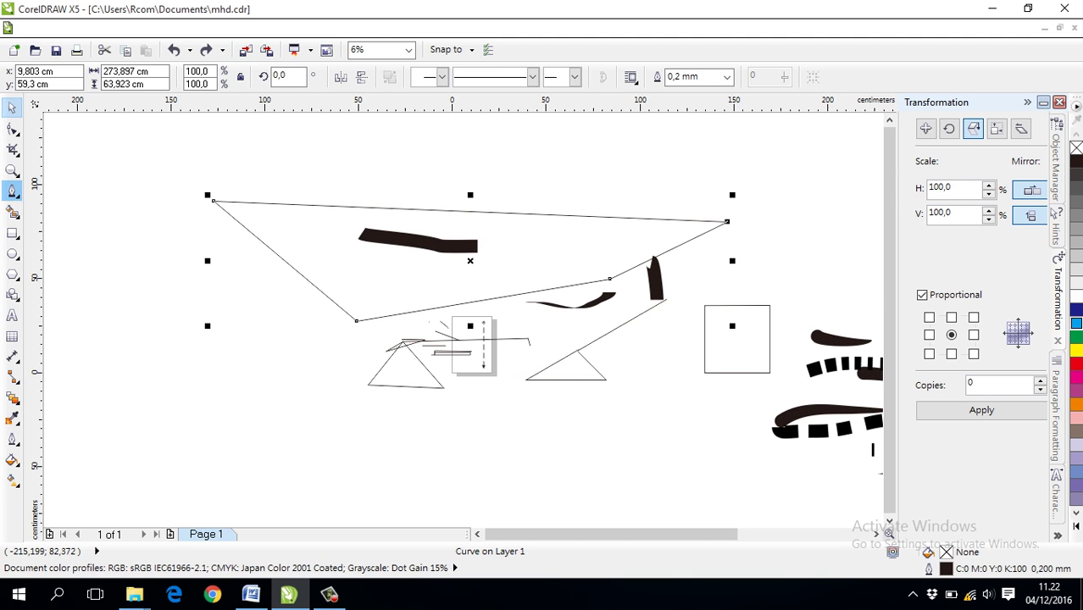
pyautogui.click(16, 195)
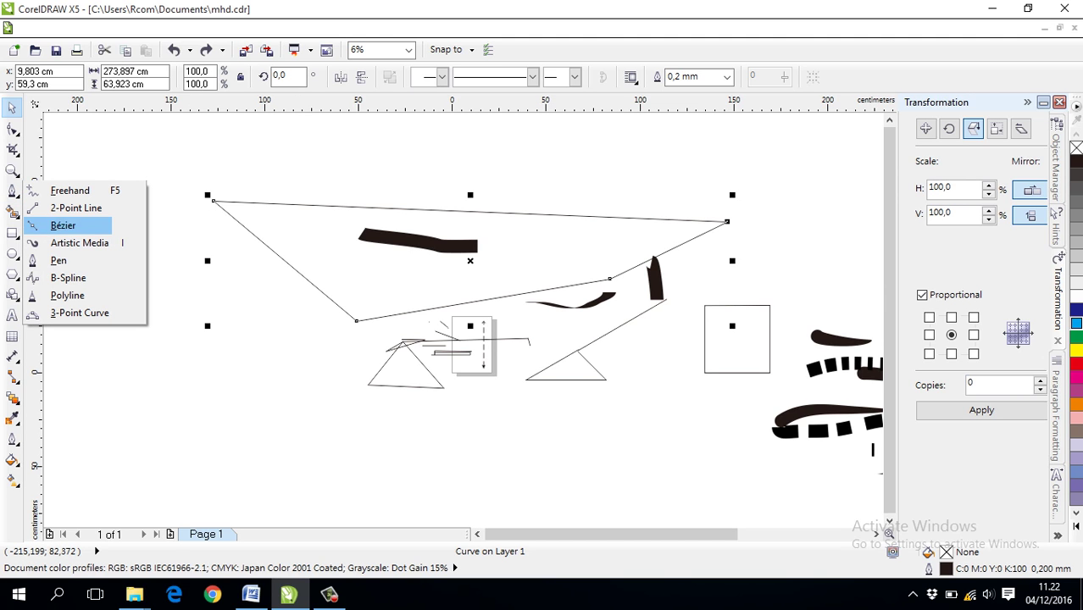
# Draw a closed B-spline elongated oval across the top and fill it with yellow.
pyautogui.click(68, 278)
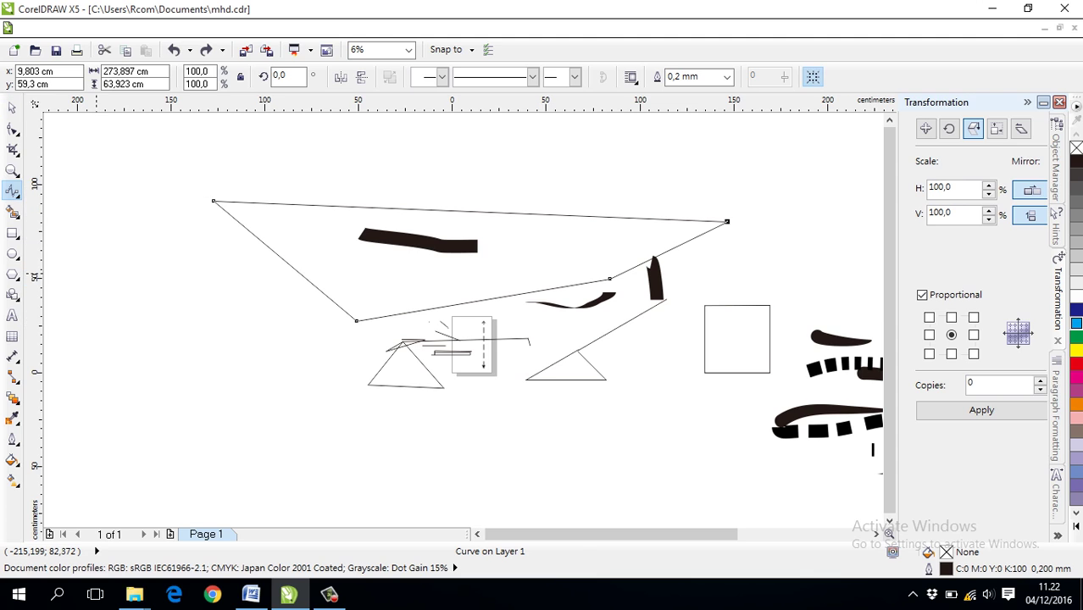
pyautogui.click(239, 171)
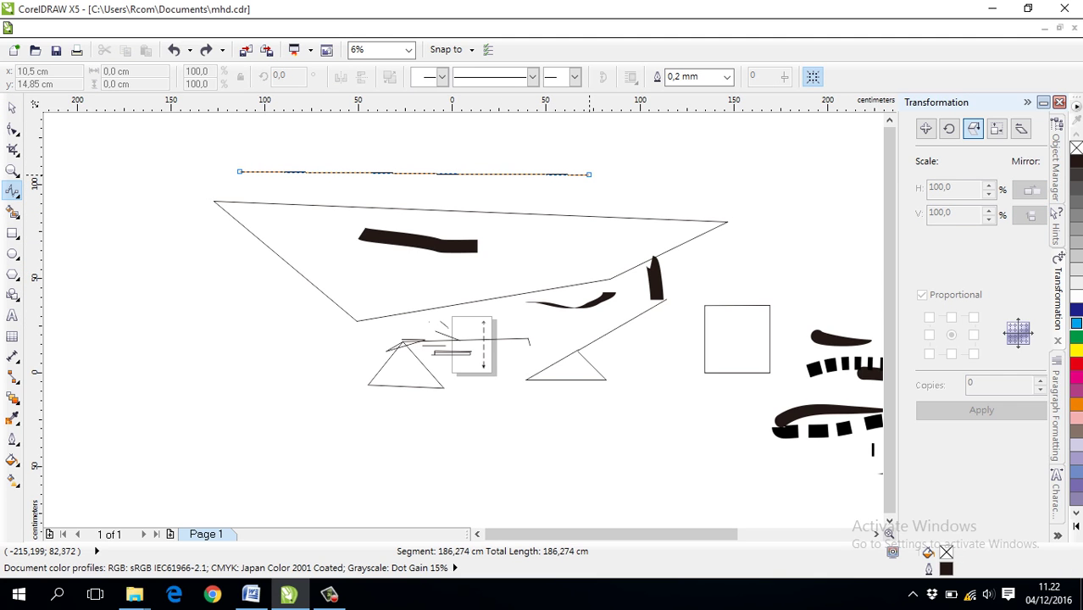
pyautogui.click(590, 174)
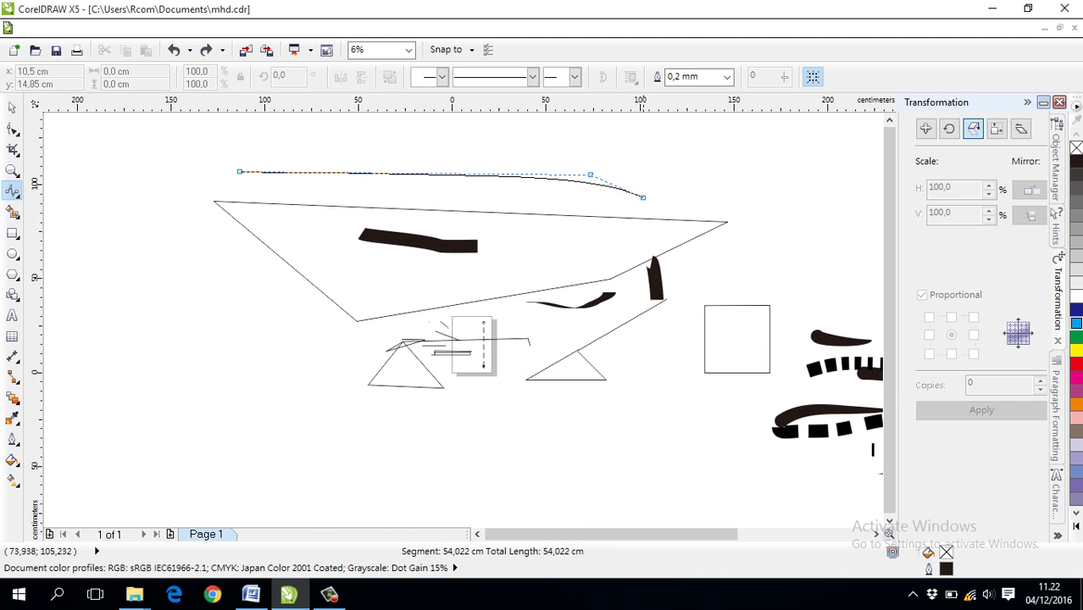
pyautogui.click(703, 133)
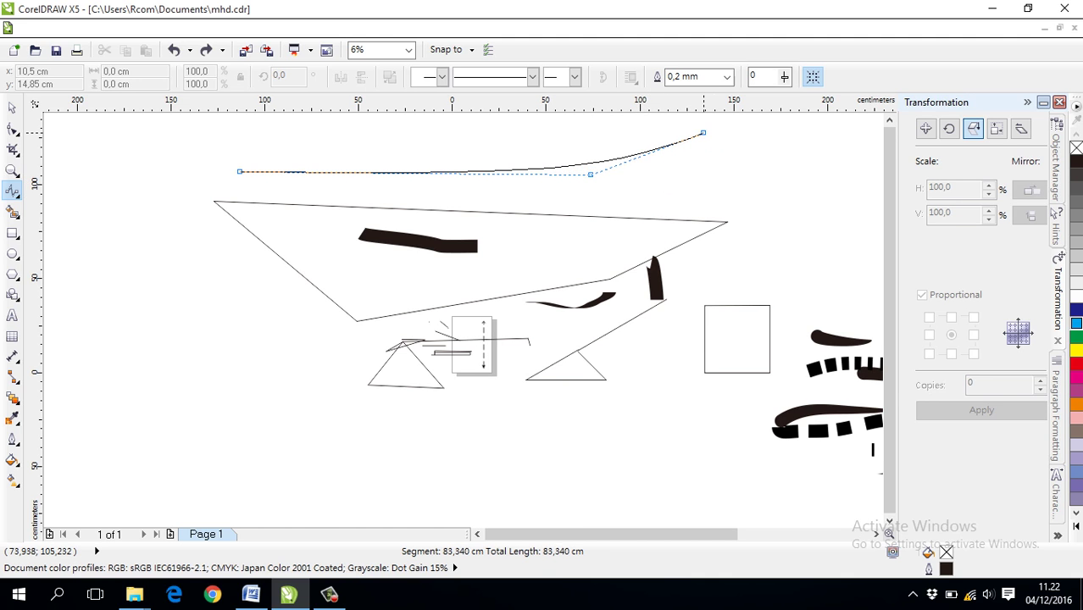
pyautogui.scroll(1, 633, 121)
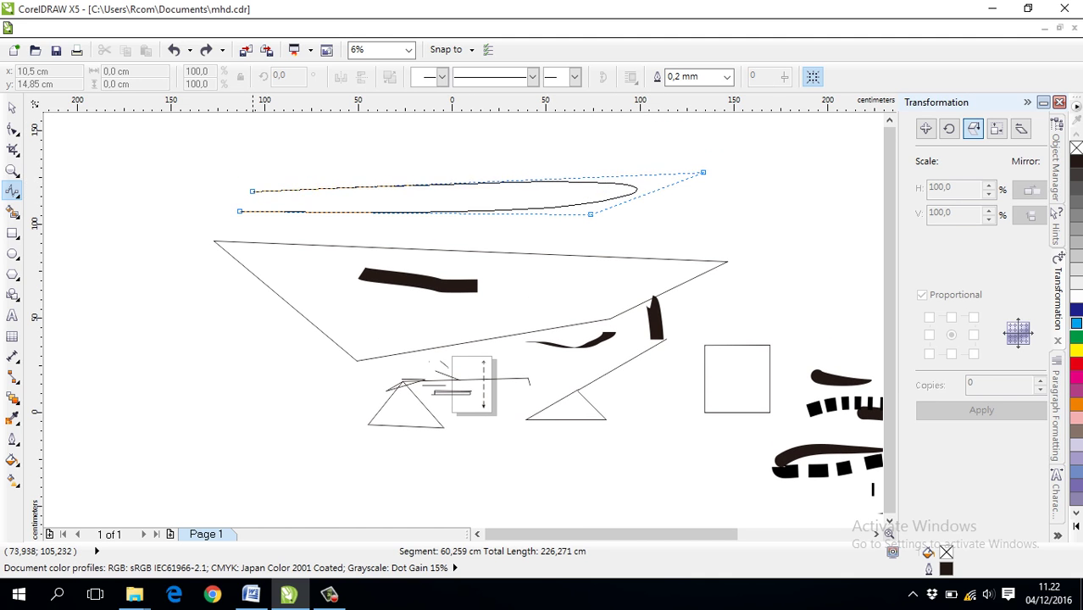
pyautogui.click(234, 207)
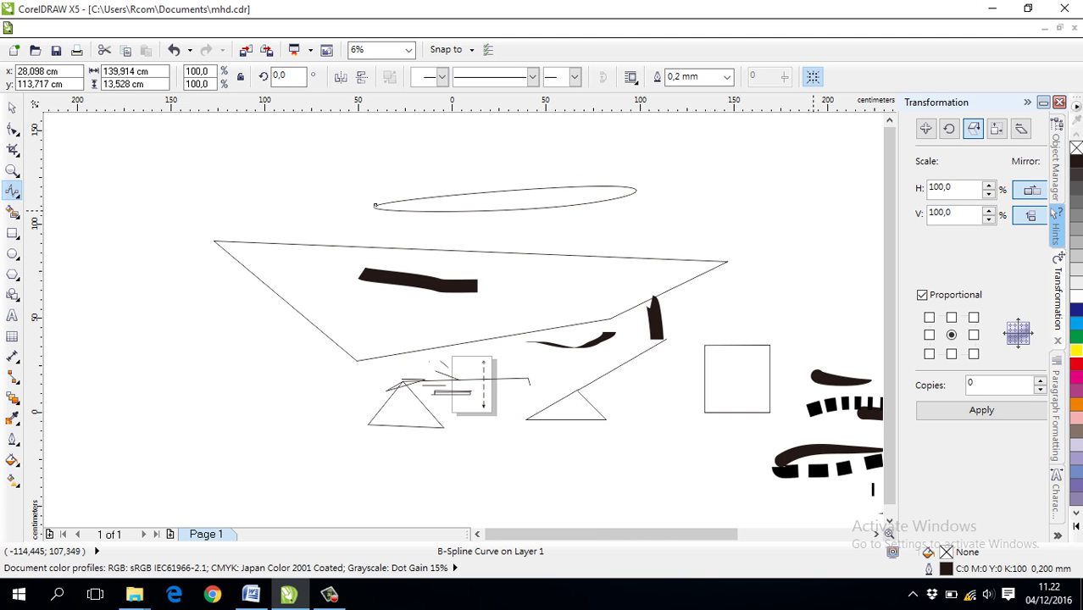
pyautogui.click(1075, 350)
# Draw a small hook-shaped open B-spline curve near the top-left.
pyautogui.click(266, 146)
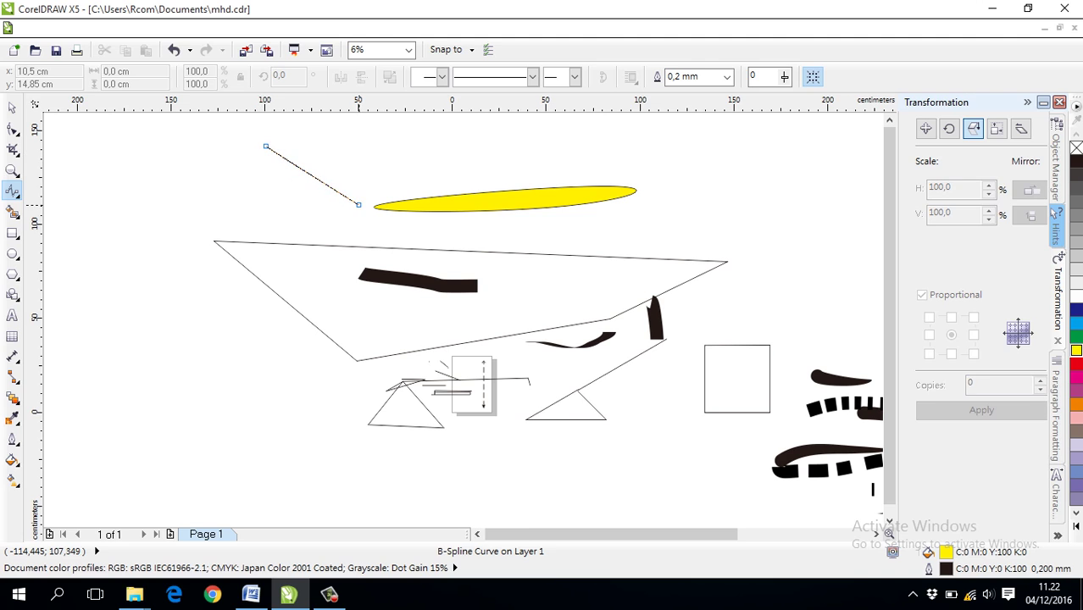
pyautogui.click(359, 204)
pyautogui.click(388, 127)
pyautogui.click(344, 124)
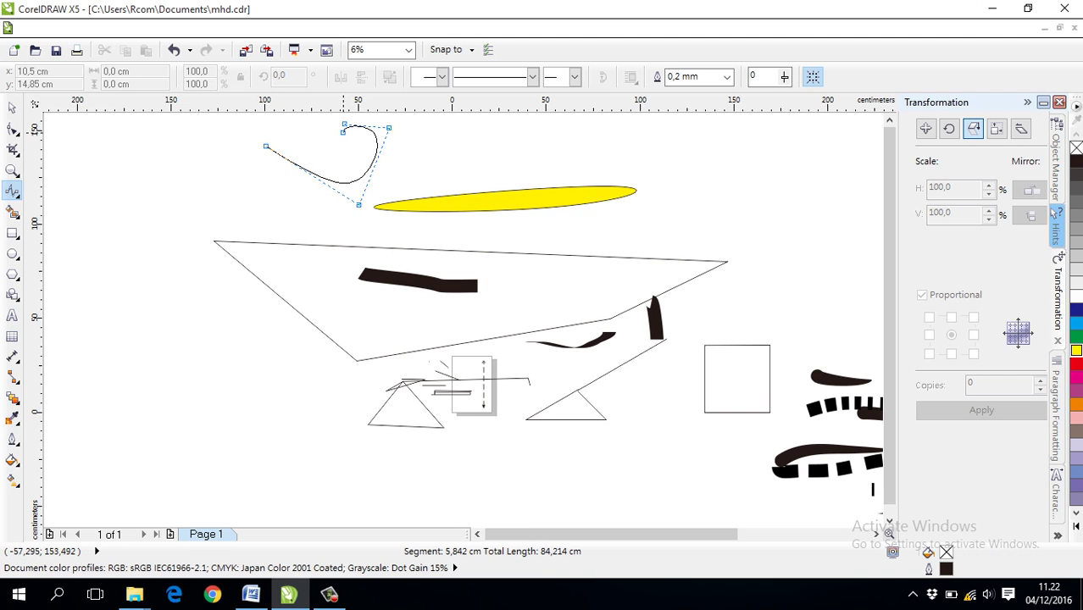
pyautogui.click(354, 149)
pyautogui.click(298, 128)
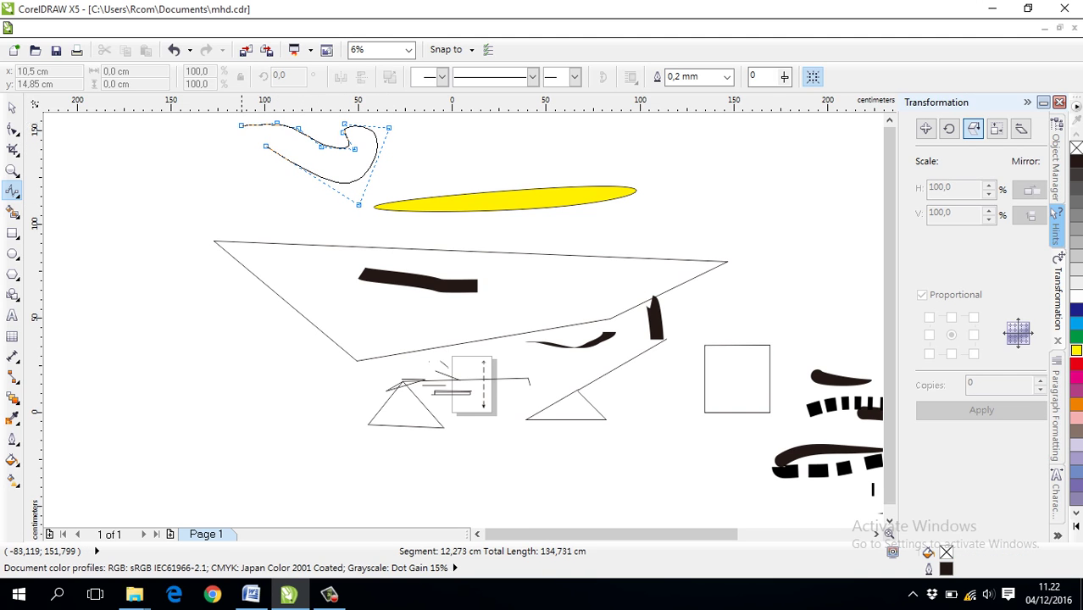
pyautogui.click(234, 141)
pyautogui.doubleClick(235, 141)
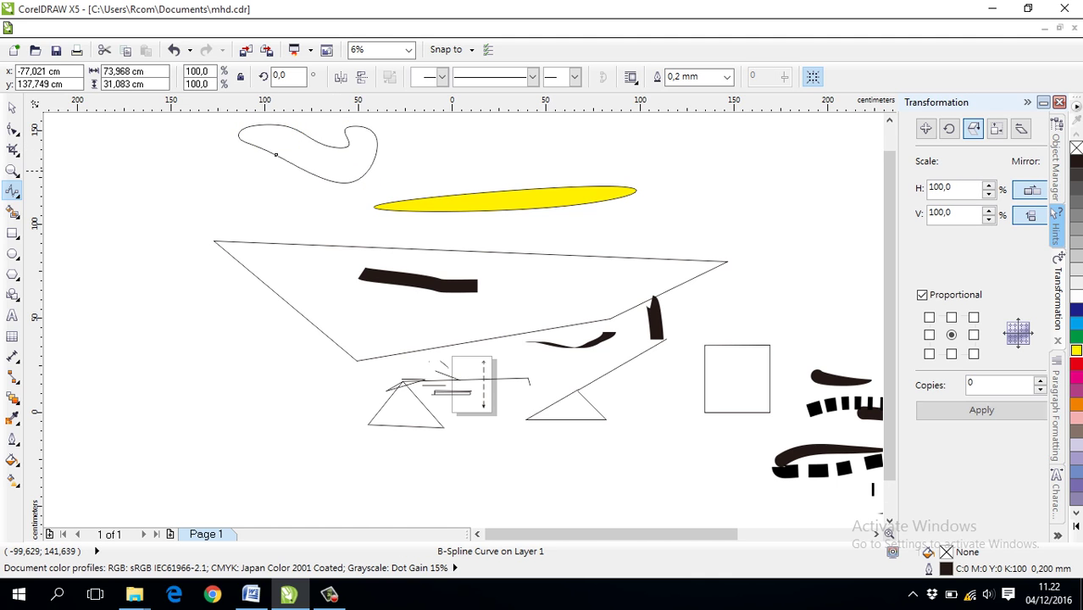
pyautogui.scroll(-2, 271, 152)
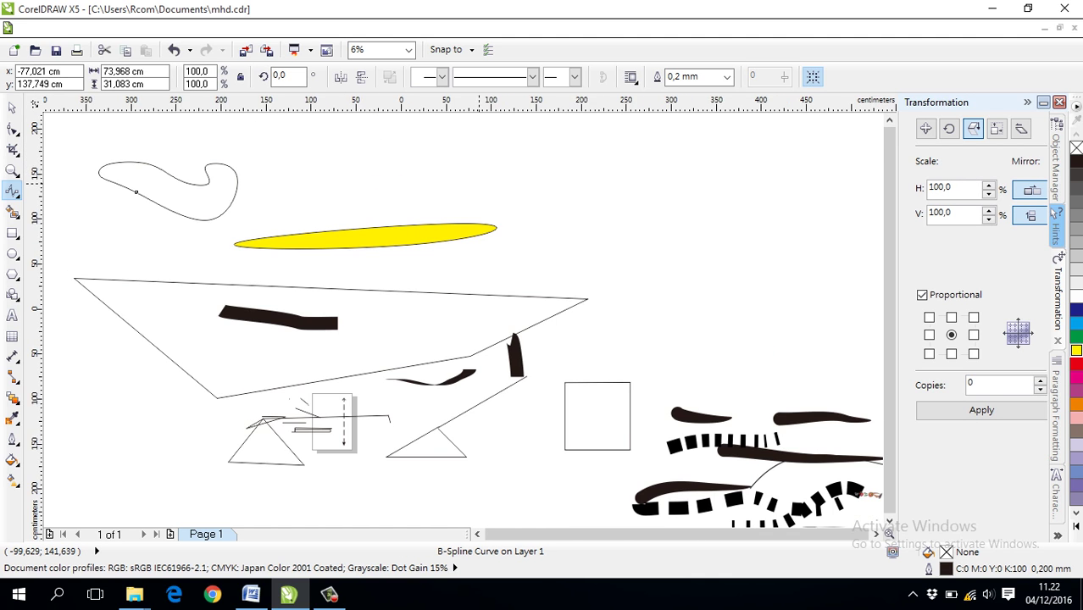
# Start a large B-spline blob down the left side, along a U-shaped bottom and up the right.
pyautogui.click(535, 160)
pyautogui.click(540, 209)
pyautogui.click(599, 244)
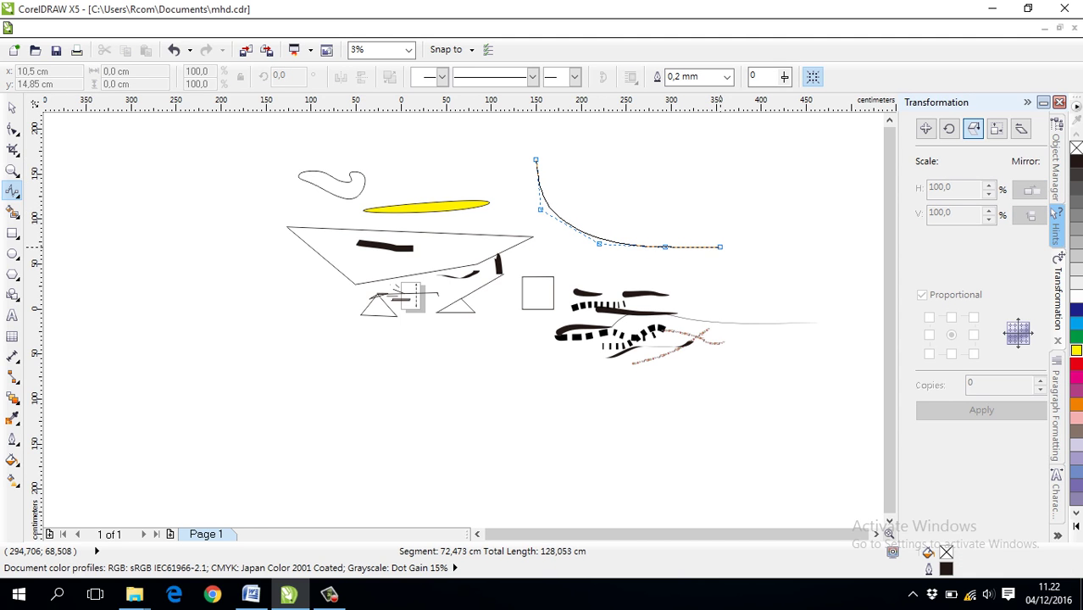
pyautogui.click(664, 246)
pyautogui.click(719, 246)
pyautogui.click(775, 232)
pyautogui.click(775, 211)
pyautogui.click(742, 180)
# Continue the blob across the top and around the left, closing it at its start.
pyautogui.click(736, 149)
pyautogui.click(707, 137)
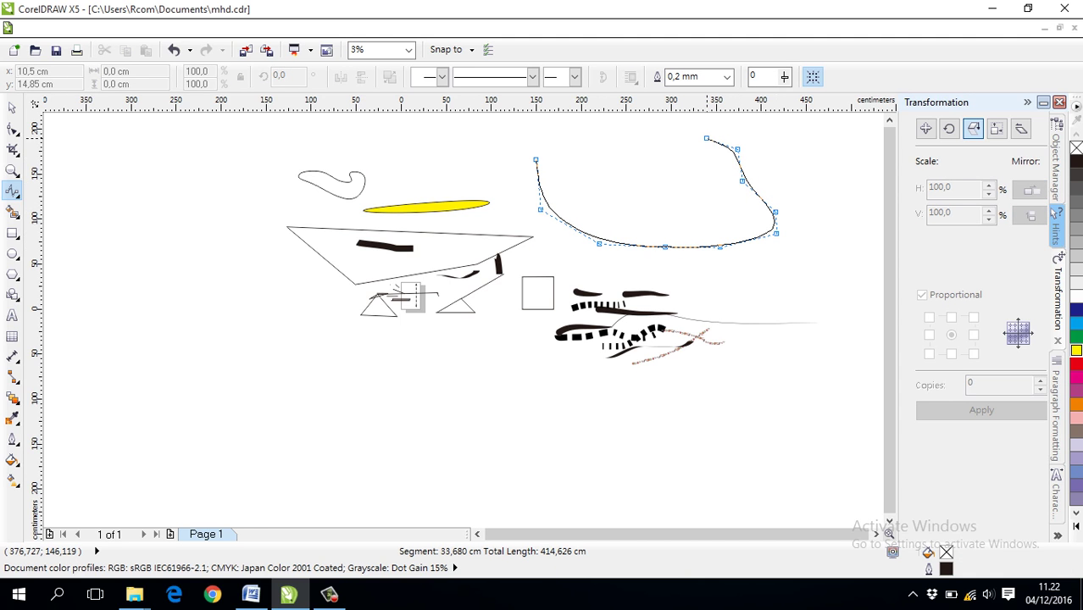
pyautogui.click(669, 129)
pyautogui.click(602, 130)
pyautogui.click(560, 135)
pyautogui.click(502, 136)
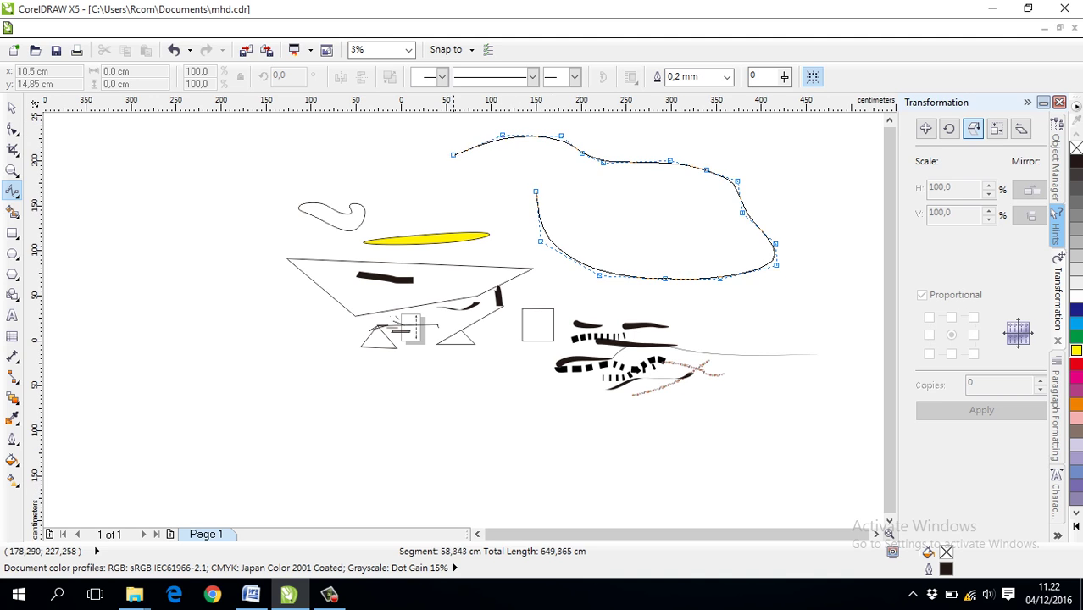
pyautogui.click(452, 157)
pyautogui.click(447, 172)
pyautogui.click(458, 205)
pyautogui.click(496, 185)
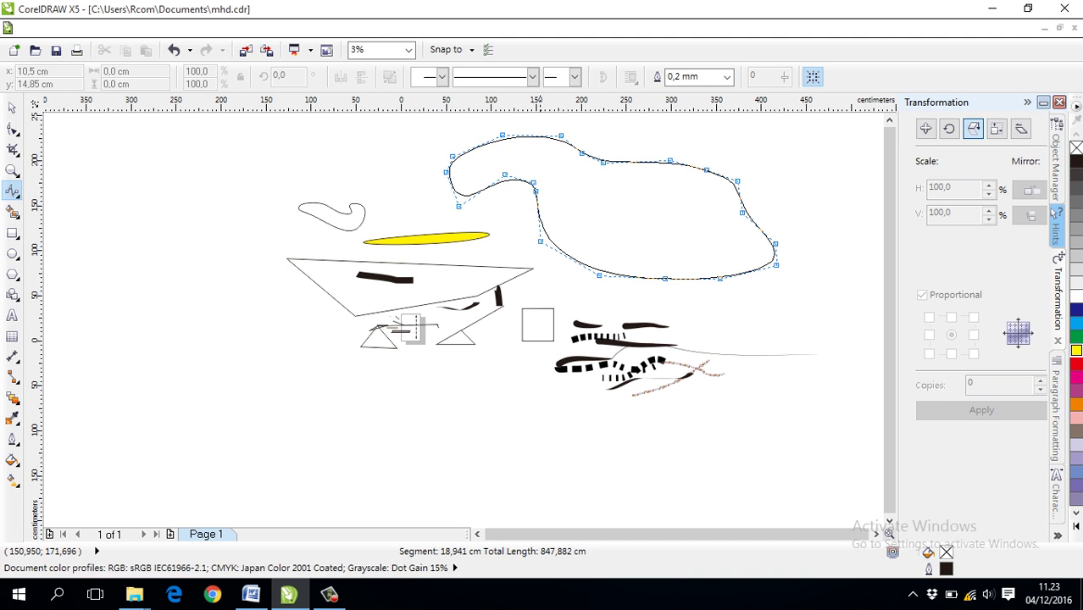
pyautogui.click(535, 192)
# Switch to the Pick tool, toggle the curve to rotate handles, and deselect it.
pyautogui.scroll(1, 630, 189)
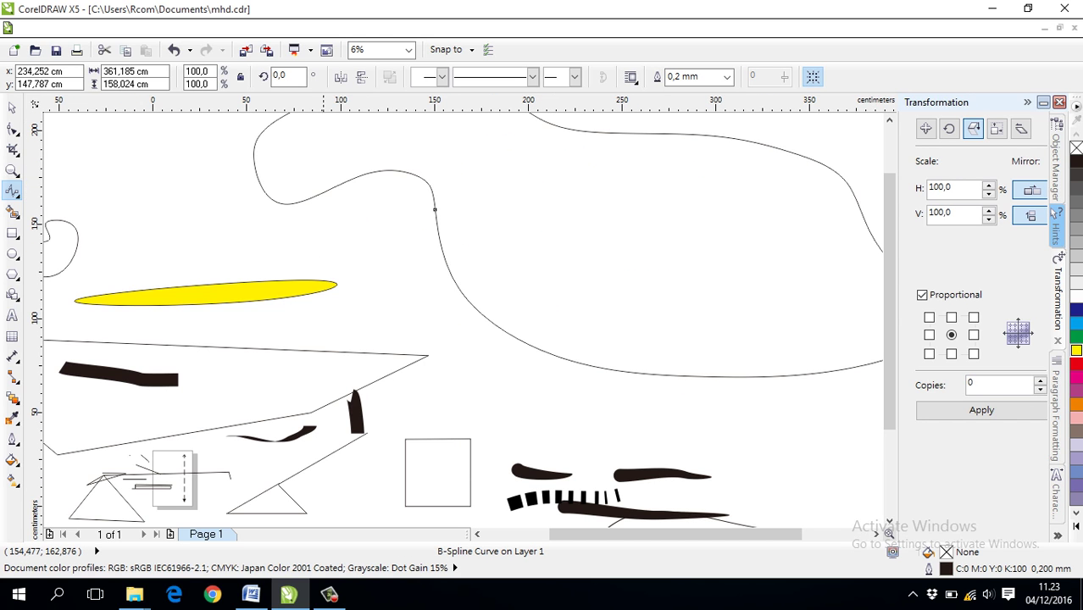
pyautogui.press('space')
pyautogui.scroll(-1, 625, 301)
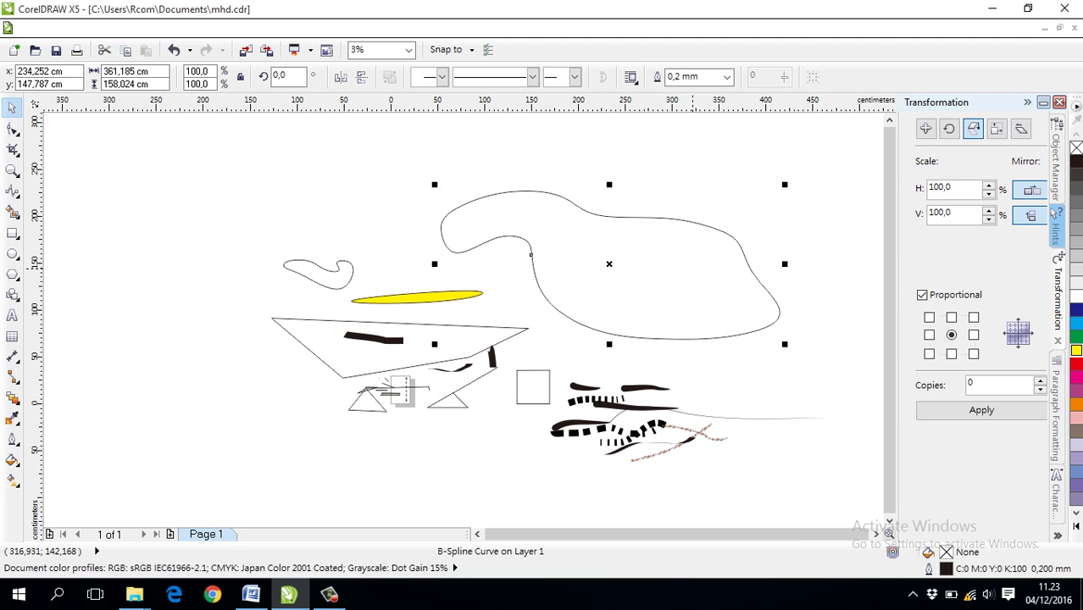
pyautogui.click(531, 254)
pyautogui.click(214, 148)
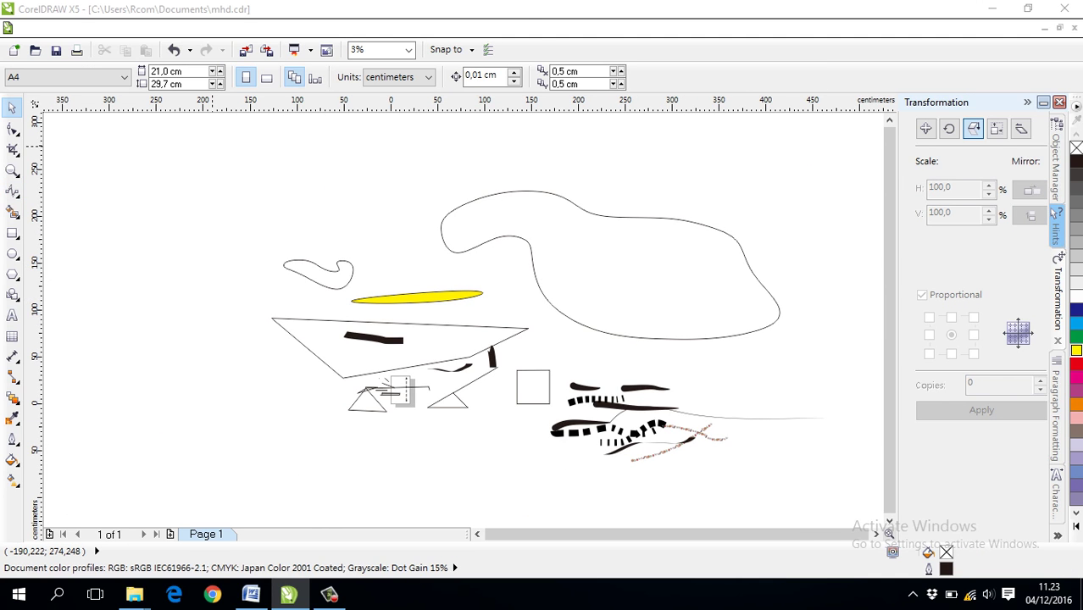
# Import the feverfew daisy JPG and place it on the page.
pyautogui.hotkey('ctrl', 'i')
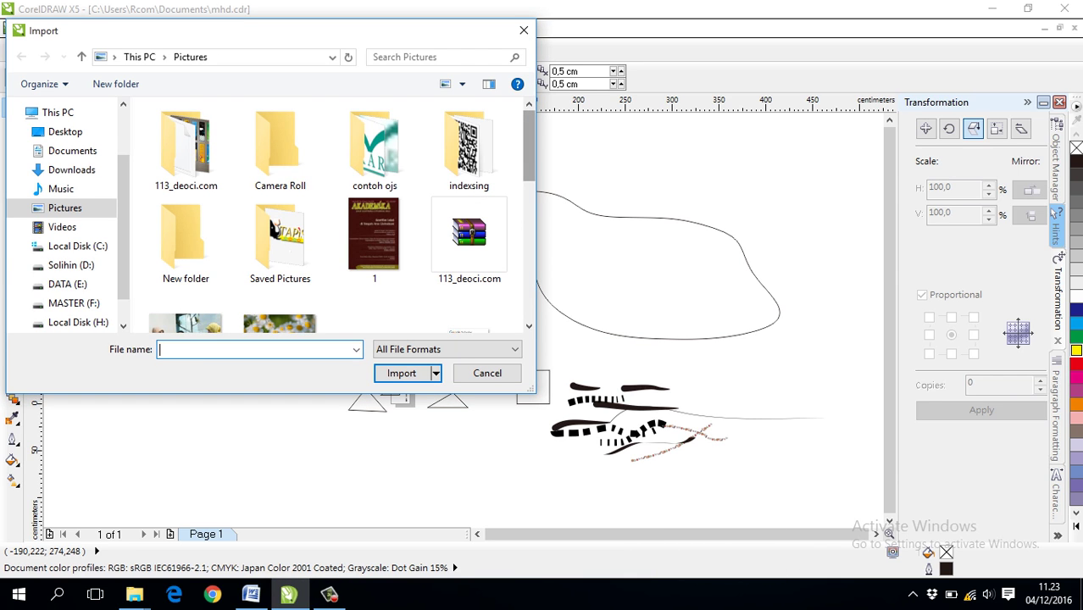
pyautogui.scroll(-2, 280, 254)
pyautogui.click(280, 262)
pyautogui.click(401, 393)
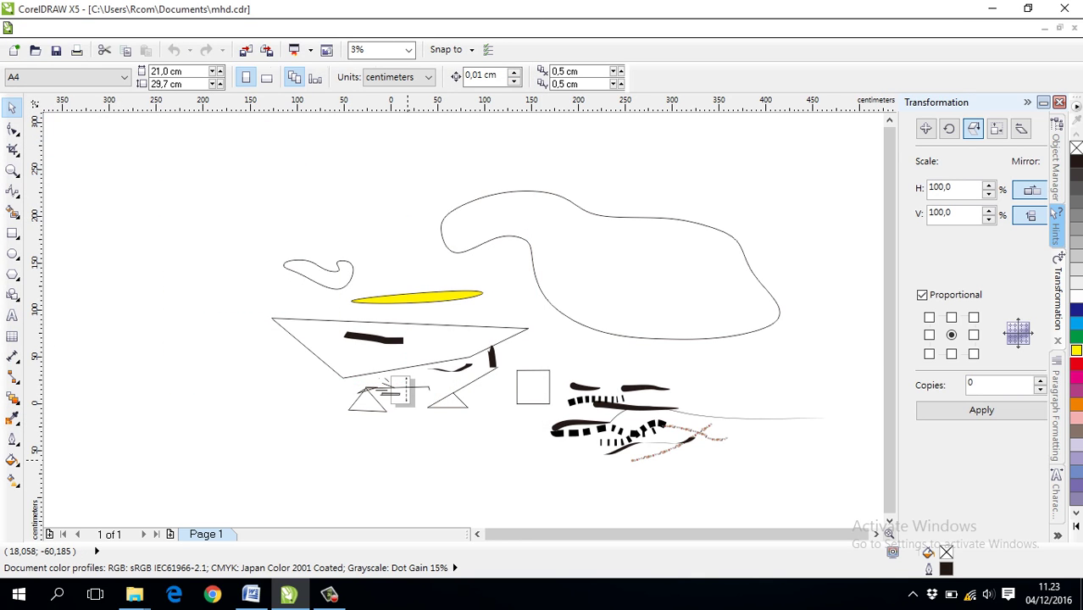
pyautogui.click(159, 220)
# PowerClip the daisy photo inside the large blob curve via Effects > Place Inside Container.
pyautogui.click(572, 226)
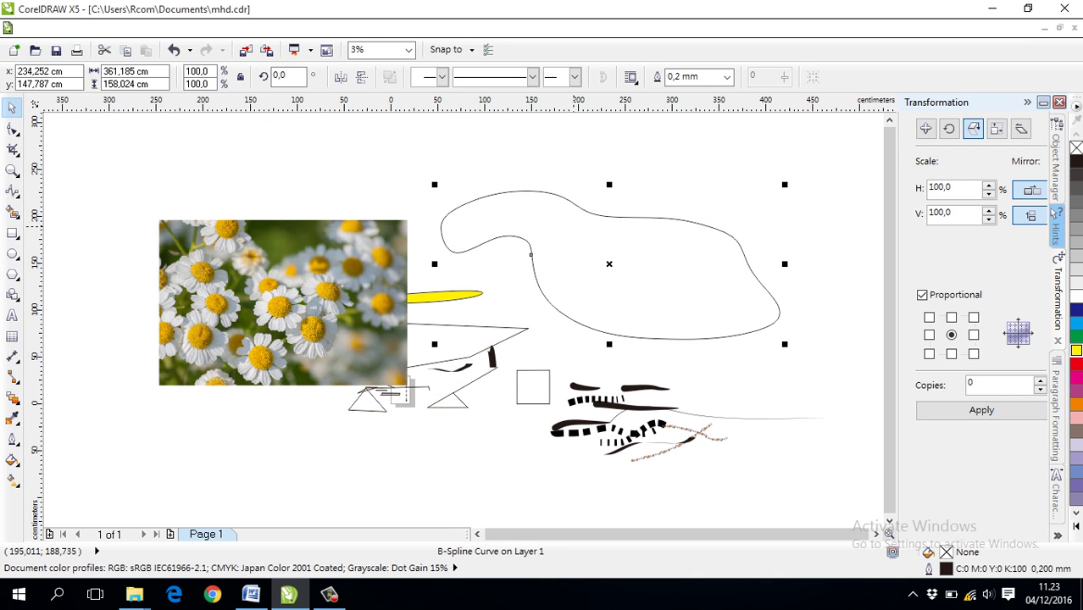
pyautogui.click(331, 244)
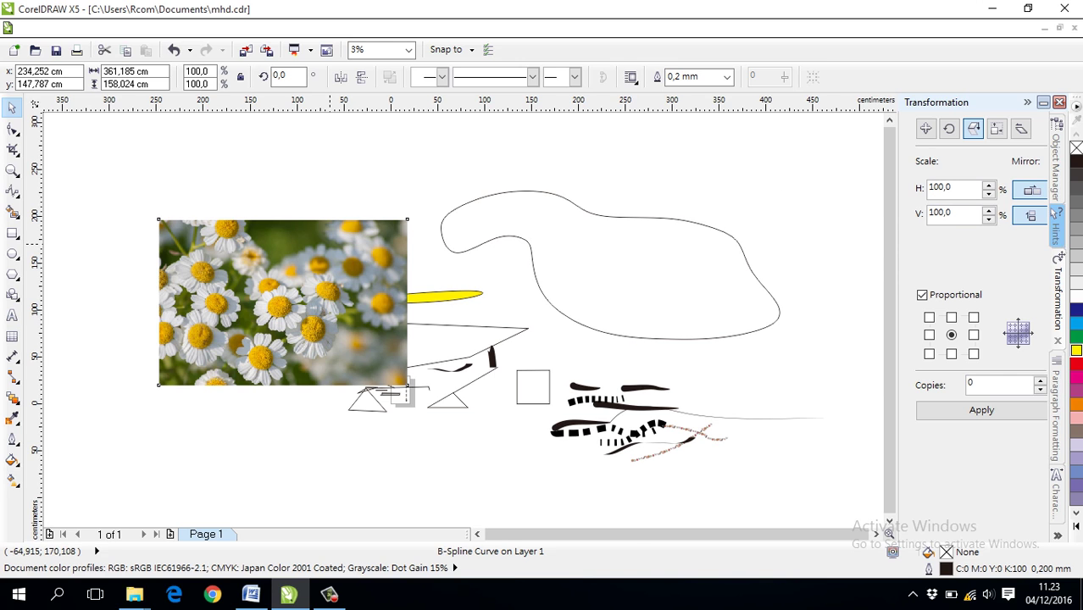
pyautogui.click(233, 28)
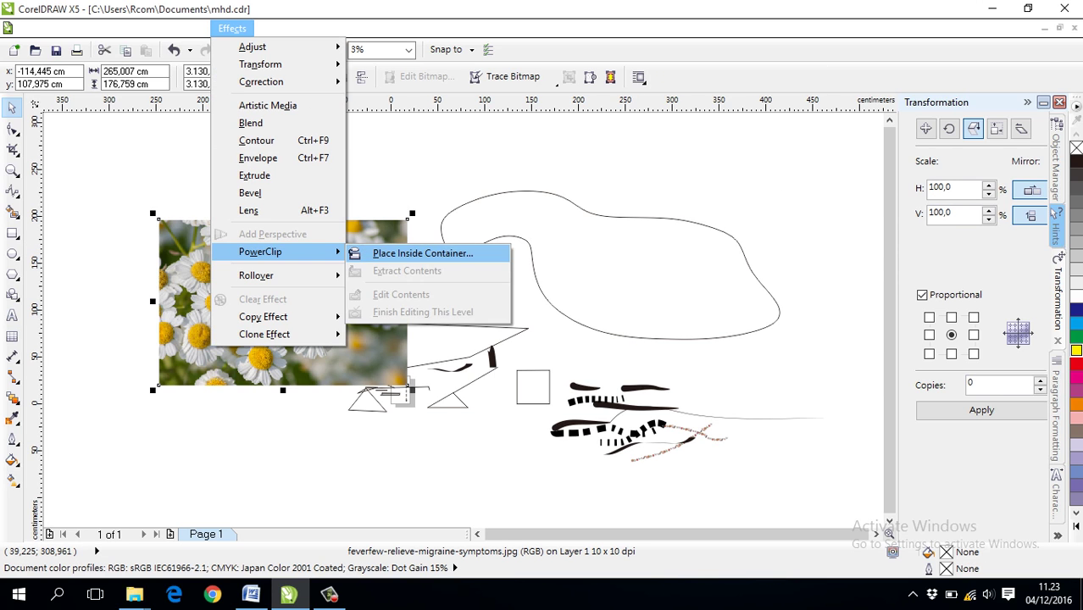
pyautogui.click(423, 253)
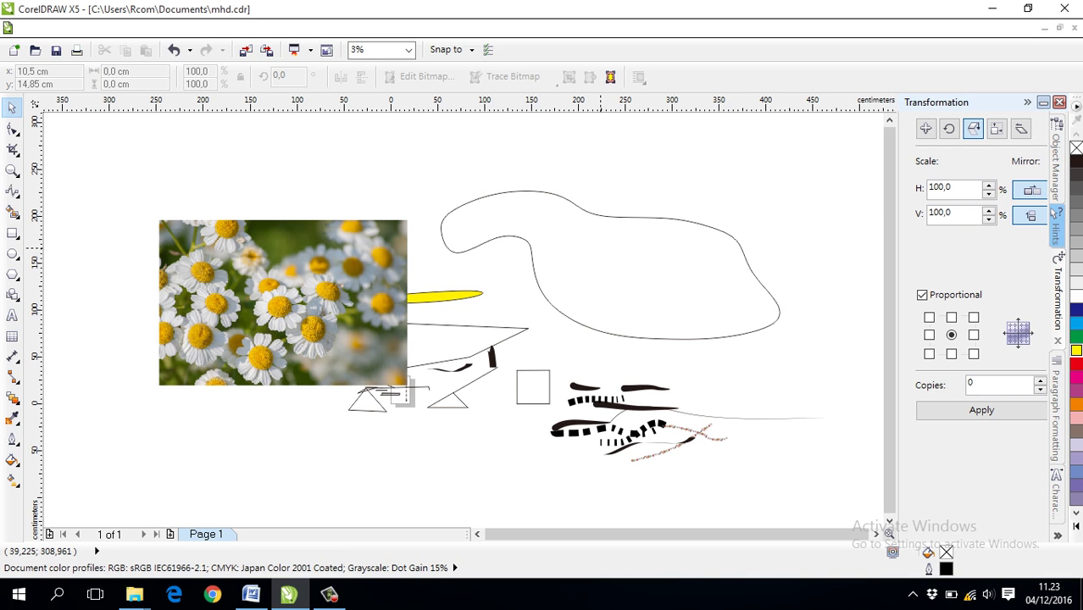
pyautogui.rightClick(608, 254)
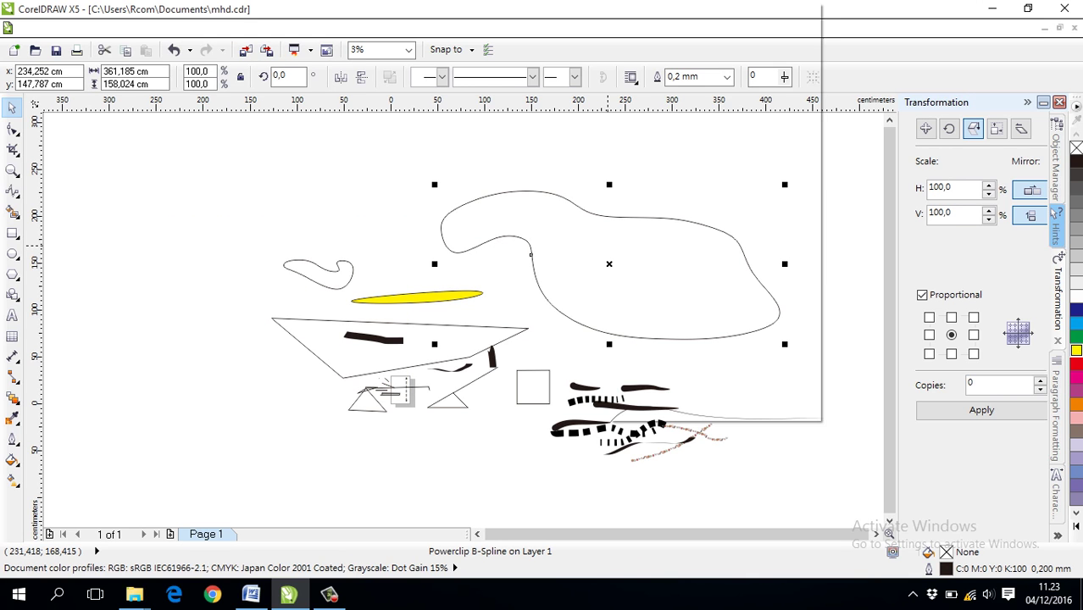
# Edit the PowerClip contents, moving and enlarging the photo to cover the curve, then finish.
pyautogui.click(663, 27)
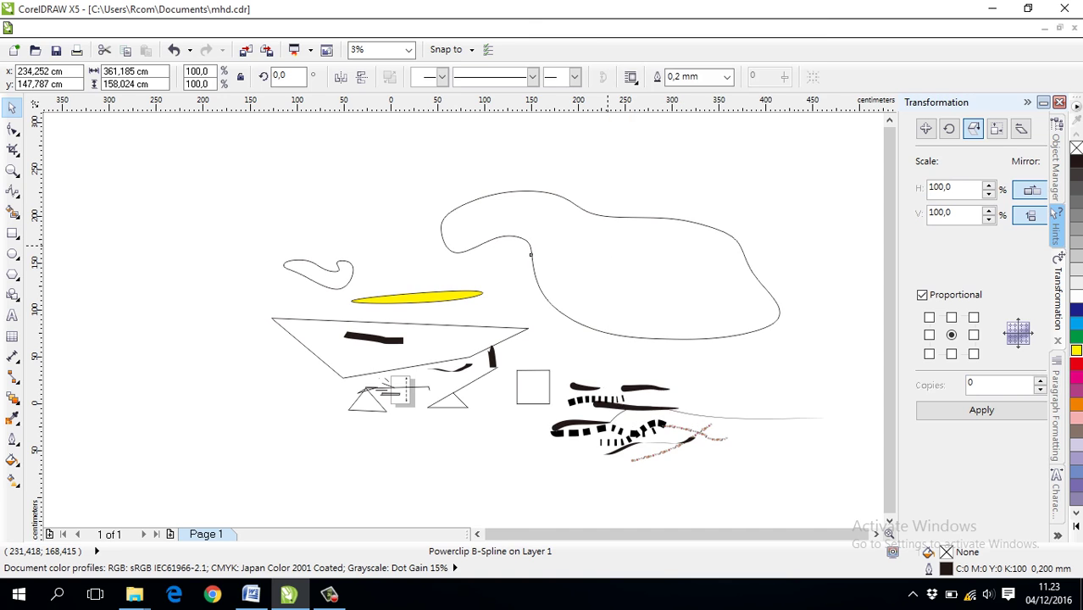
pyautogui.moveTo(286, 301); pyautogui.dragTo(558, 258)
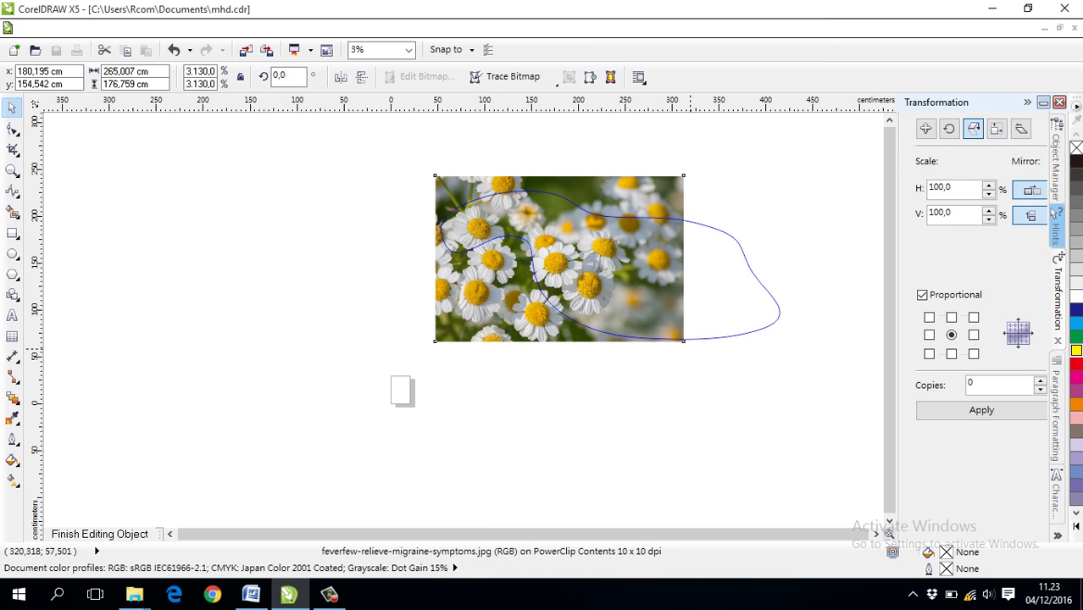
pyautogui.moveTo(687, 346); pyautogui.dragTo(785, 409)
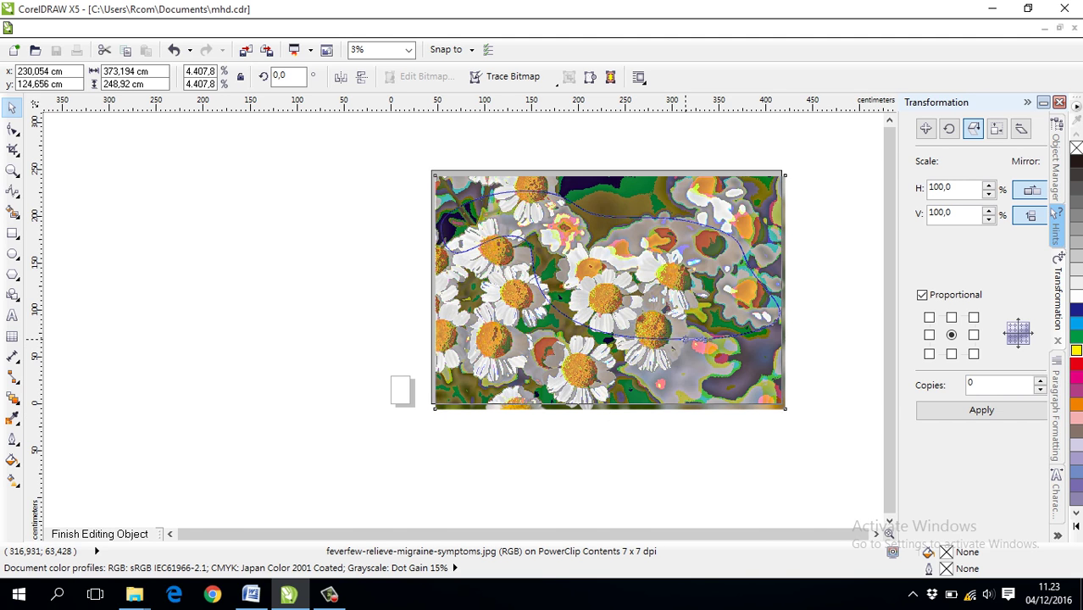
pyautogui.moveTo(488, 409)
pyautogui.mouseDown()
pyautogui.moveTo(484, 396)
pyautogui.moveTo(447, 385)
pyautogui.mouseUp()
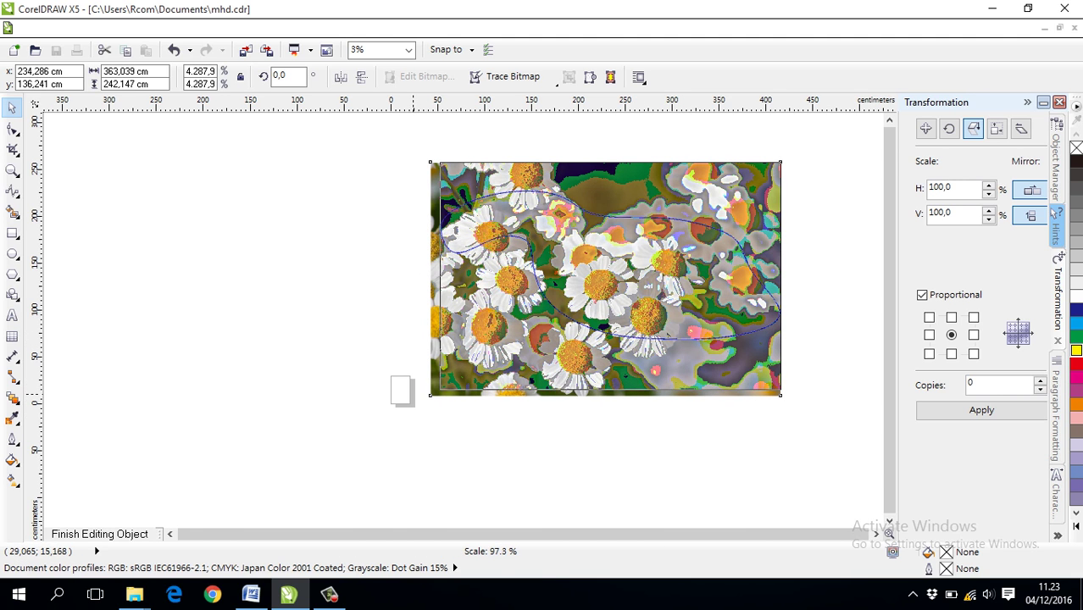
pyautogui.moveTo(447, 386); pyautogui.dragTo(438, 391)
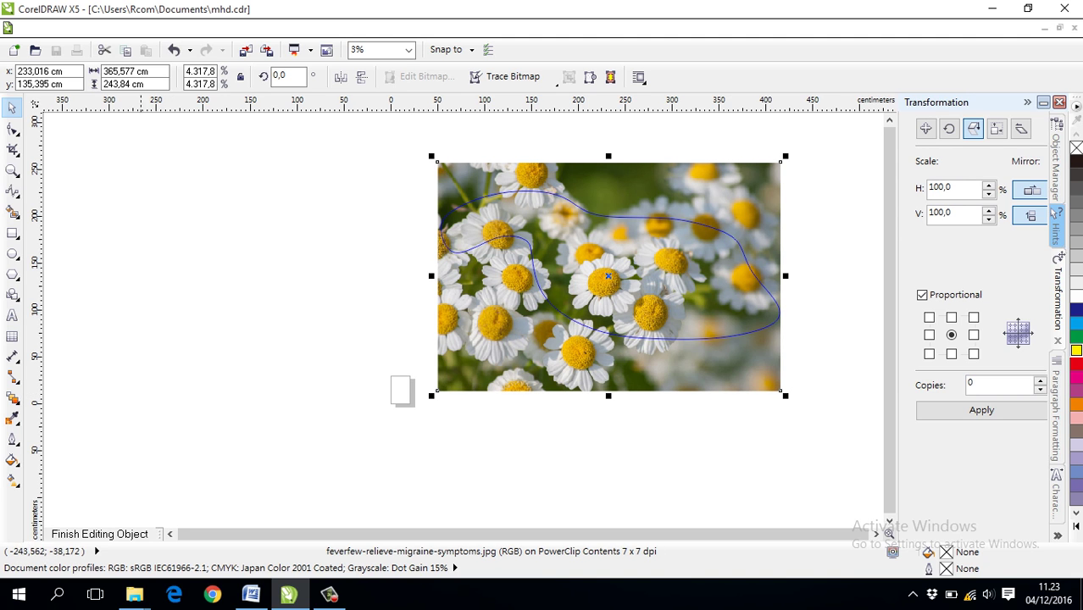
pyautogui.click(99, 534)
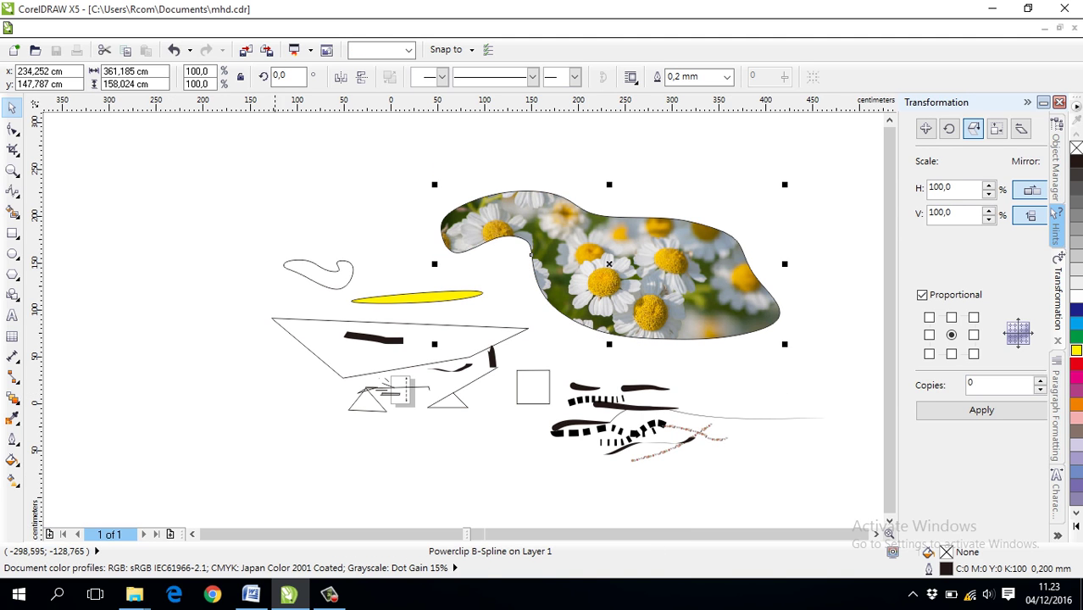
# Remove the black outline from the daisy-filled shape.
pyautogui.scroll(2, 656, 241)
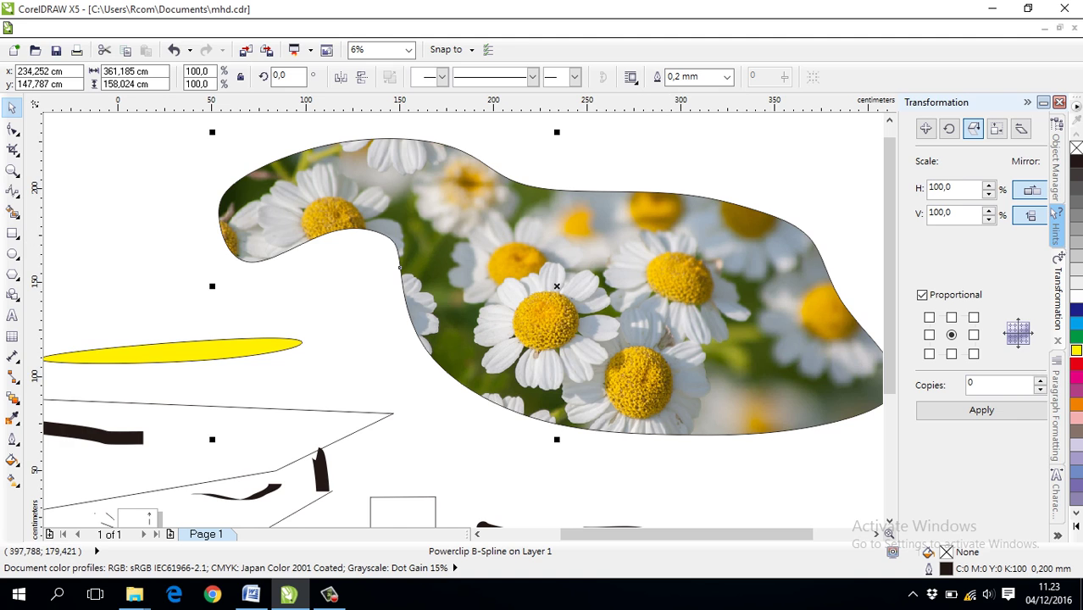
pyautogui.scroll(-2, 705, 214)
pyautogui.rightClick(1076, 147)
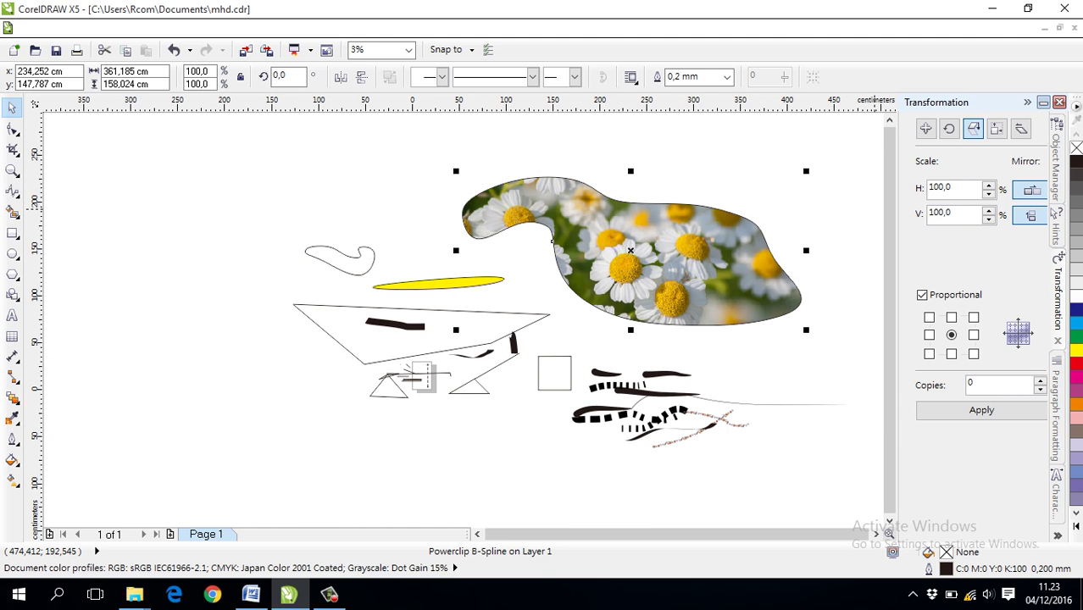
pyautogui.scroll(1, 676, 249)
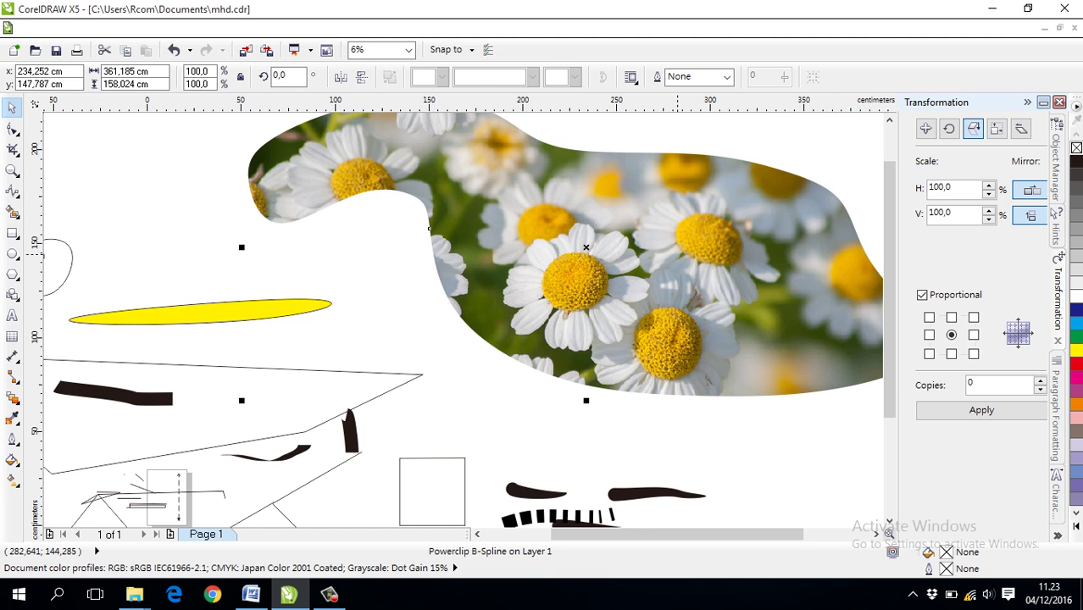
pyautogui.scroll(-1, 429, 227)
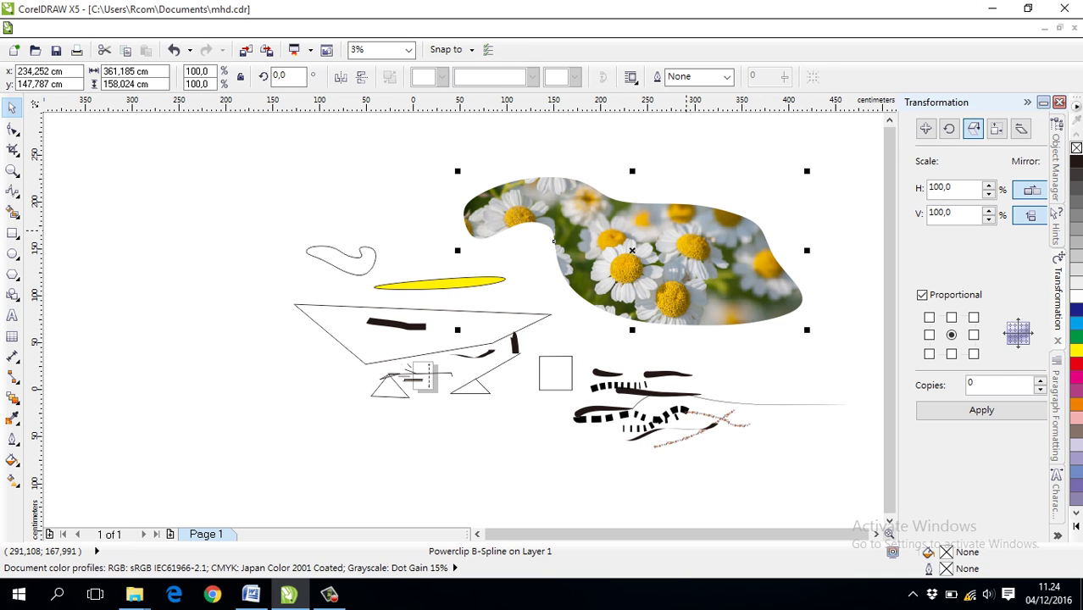
# Delete the daisy-filled shape and start a long horizontal polyline above the drawing.
pyautogui.press('Delete')
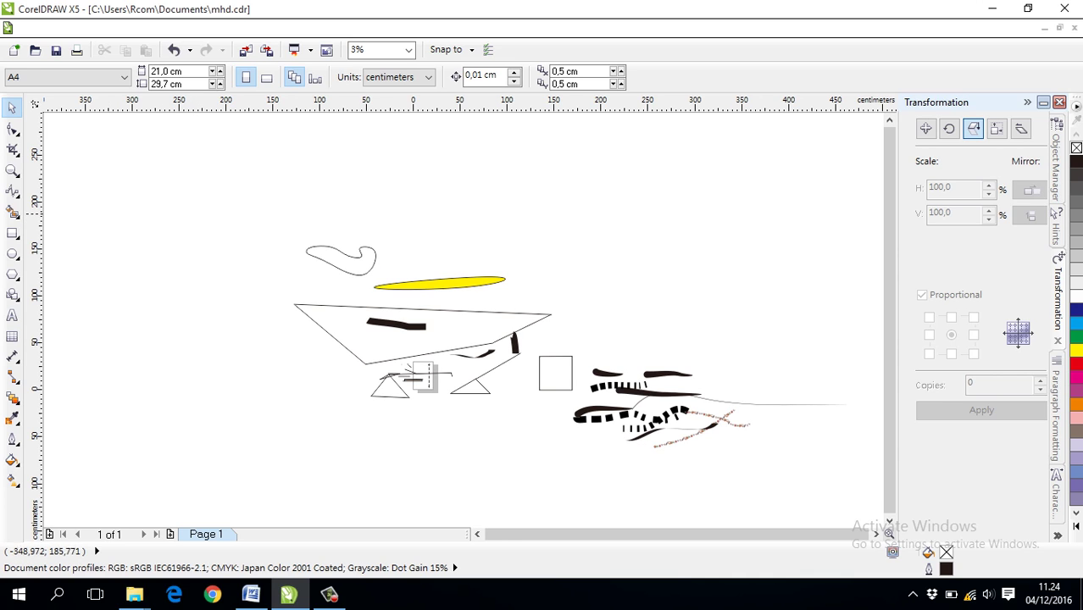
pyautogui.click(12, 191)
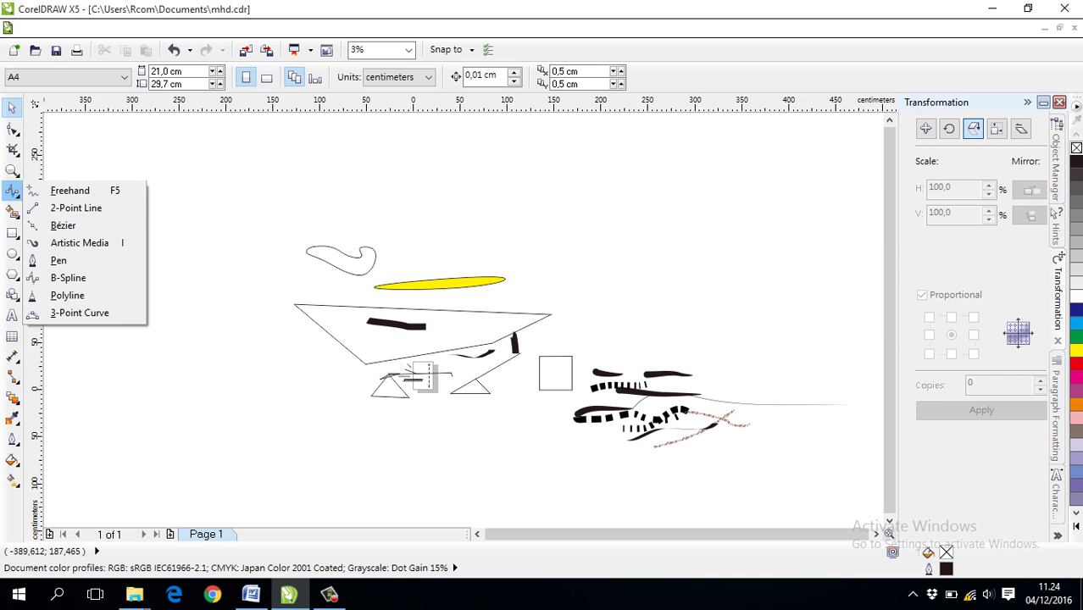
pyautogui.click(12, 211)
pyautogui.click(12, 190)
pyautogui.click(68, 295)
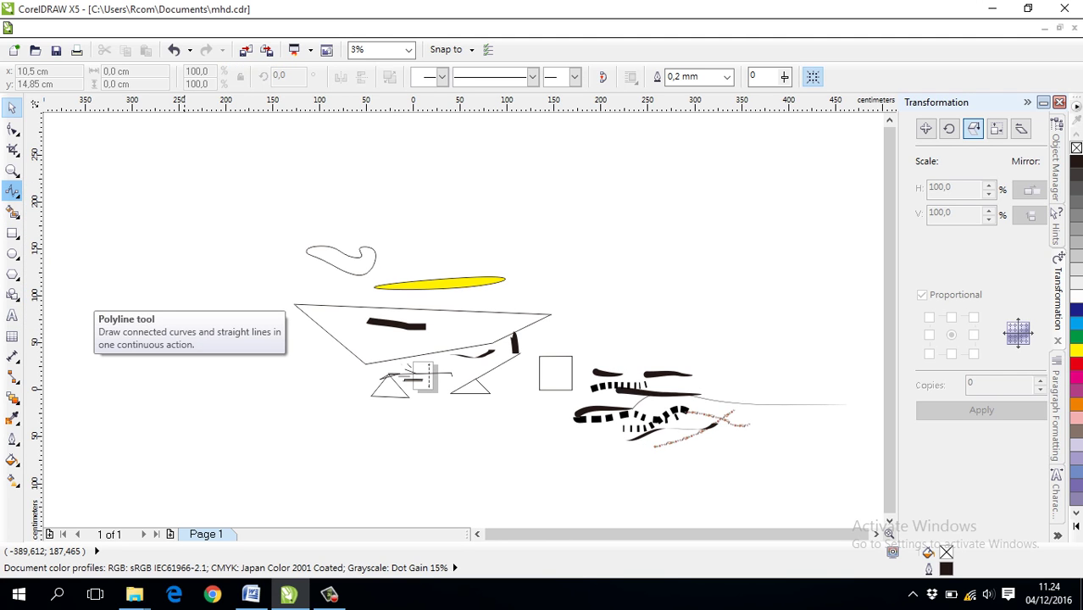
pyautogui.click(187, 196)
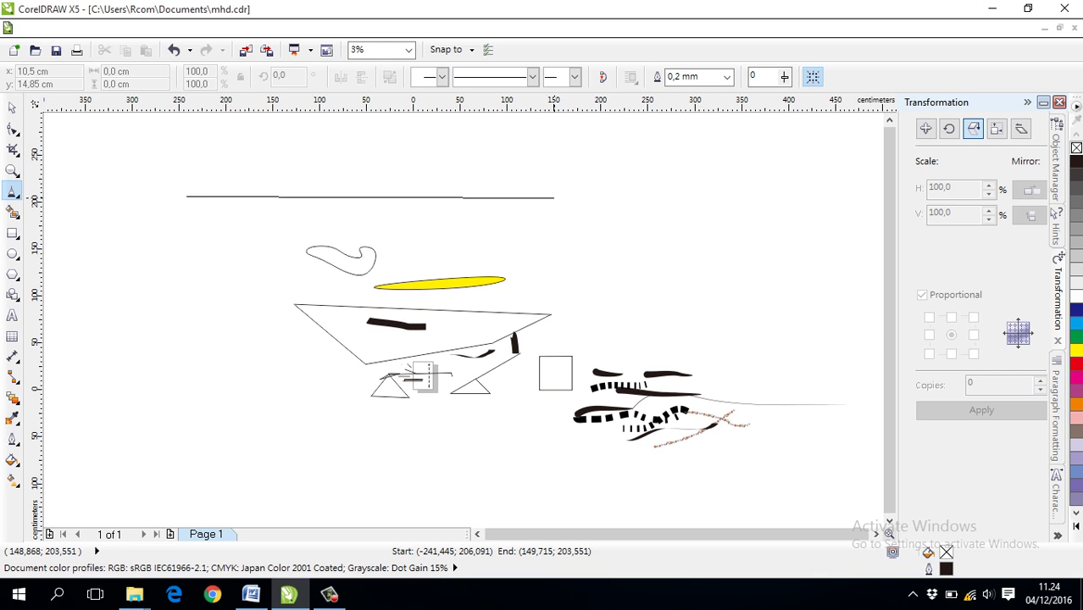
# Replace the horizontal line with a large closed triangular polyline spanning the drawing.
pyautogui.doubleClick(758, 203)
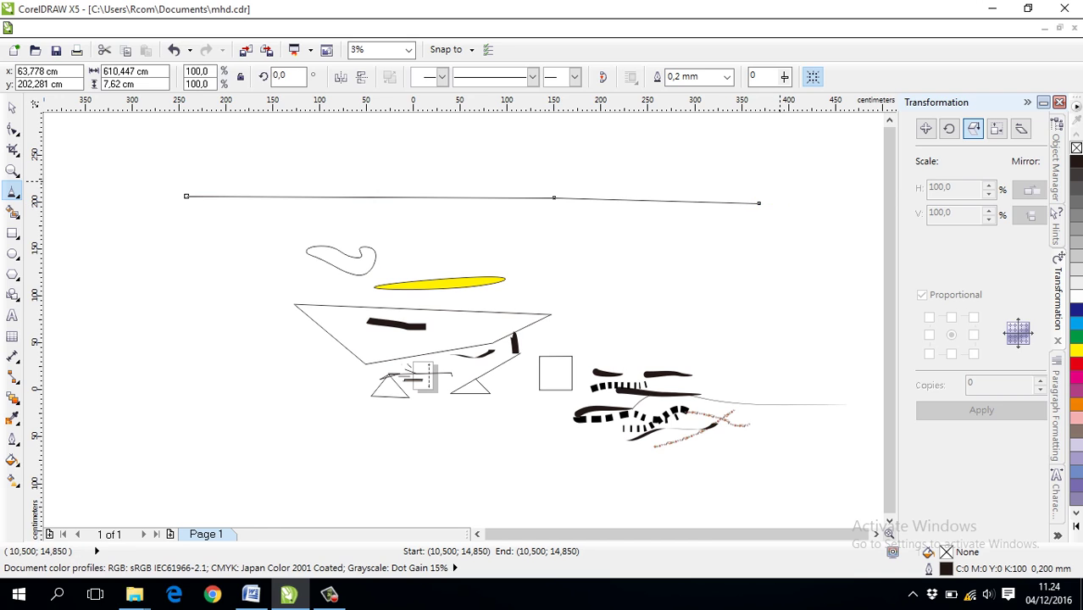
pyautogui.press('Delete')
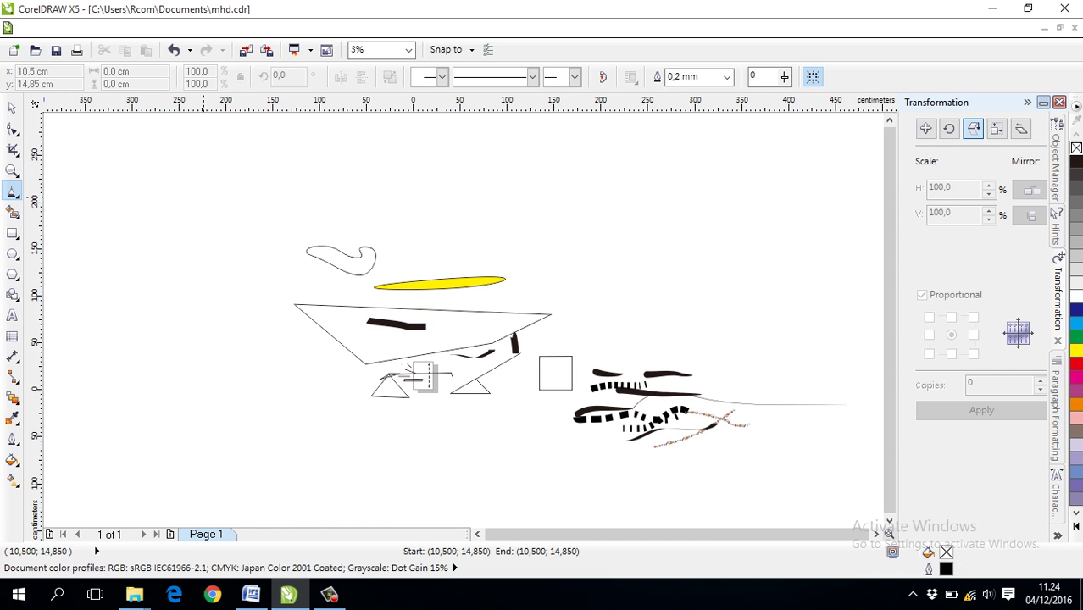
pyautogui.click(203, 197)
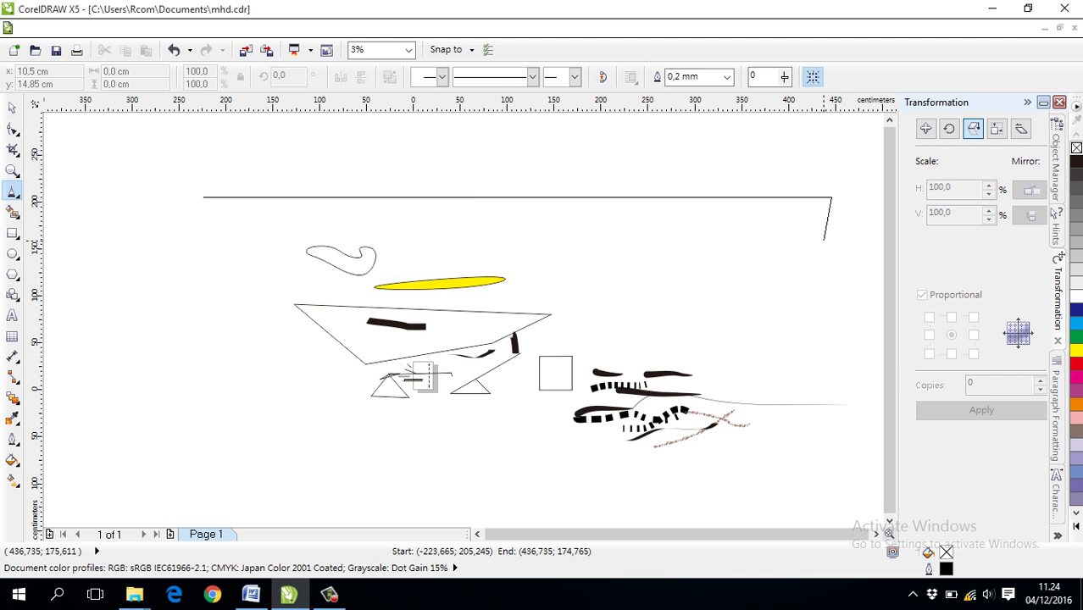
pyautogui.click(730, 525)
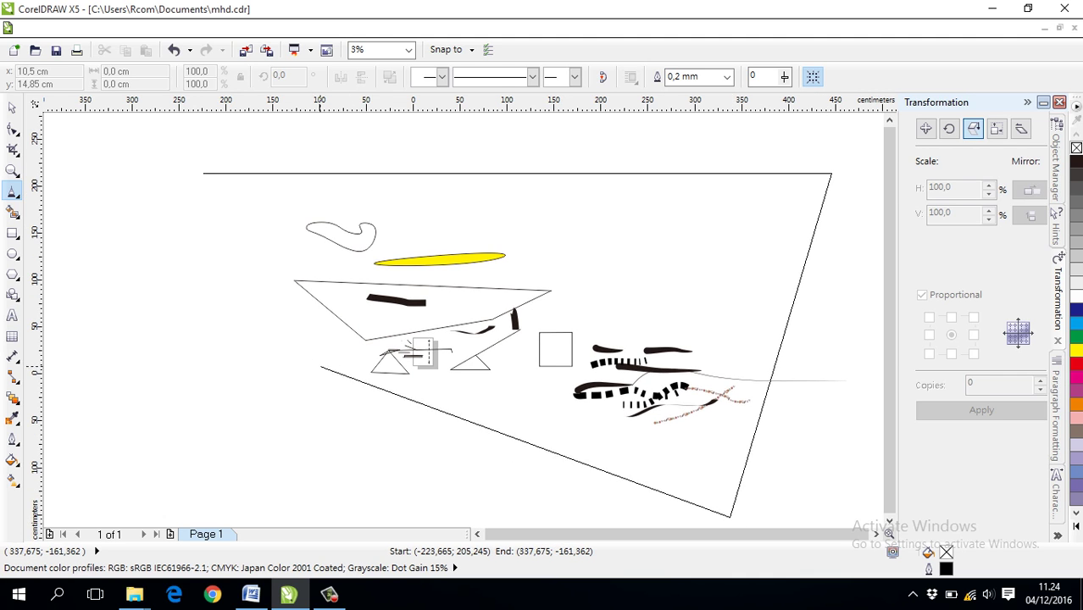
pyautogui.click(201, 173)
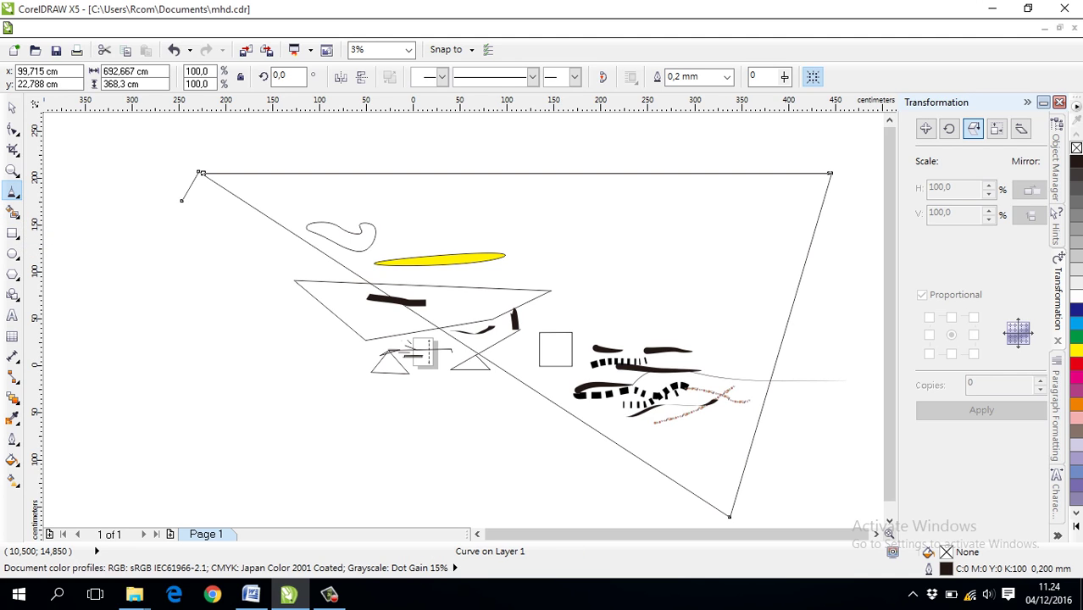
# Choose the 3-Point Curve tool from the Curve flyout.
pyautogui.click(13, 191)
pyautogui.click(14, 212)
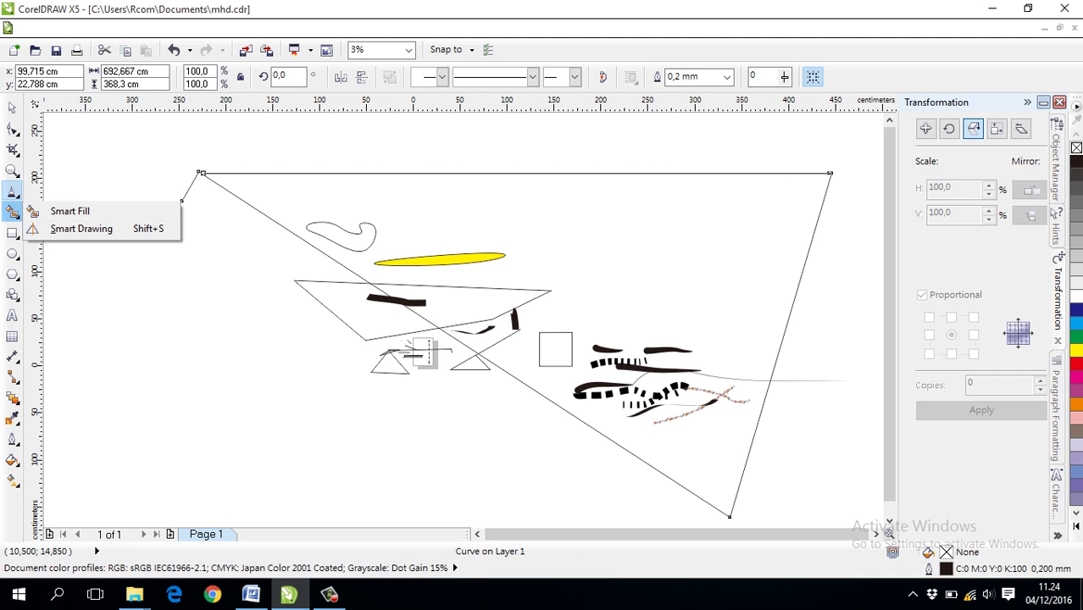
pyautogui.click(13, 191)
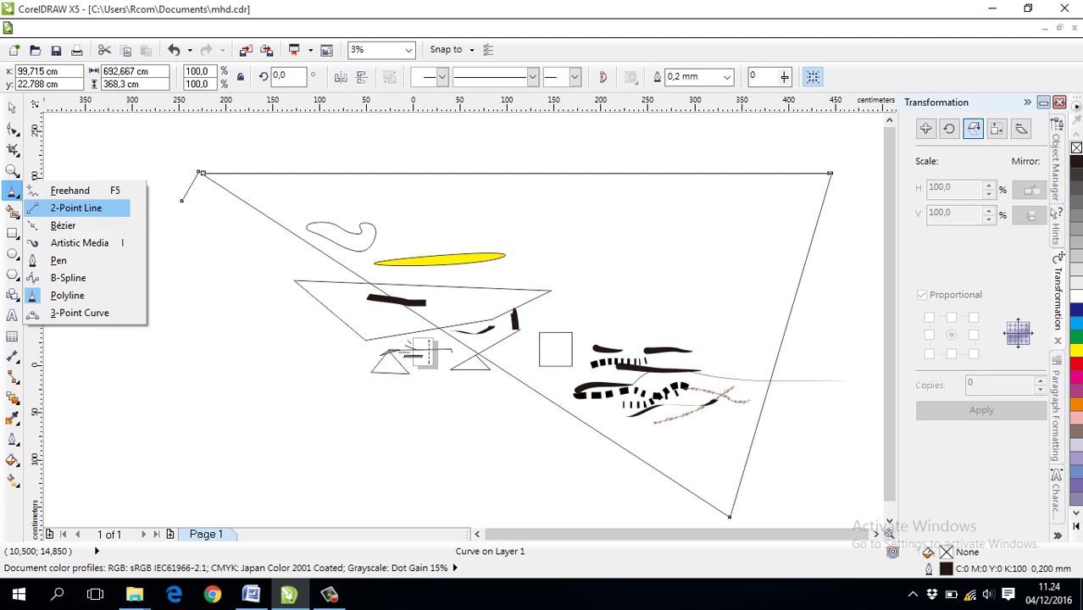
pyautogui.click(78, 313)
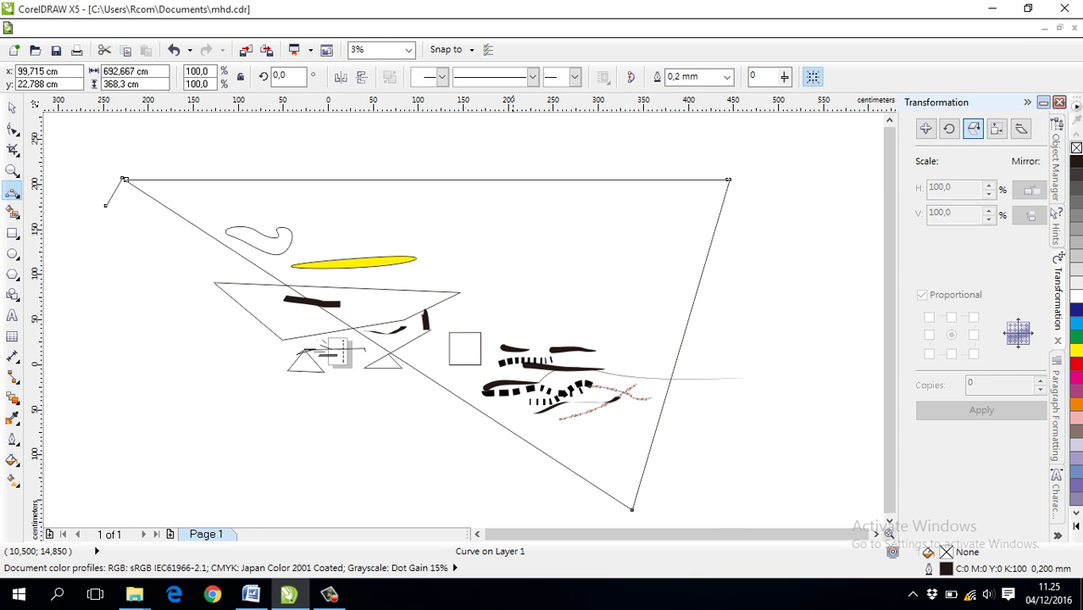
# Draw three 3-point arcs: right-centre, near-circular over the yellow ellipse, and large at top right.
pyautogui.moveTo(505, 253); pyautogui.dragTo(591, 287)
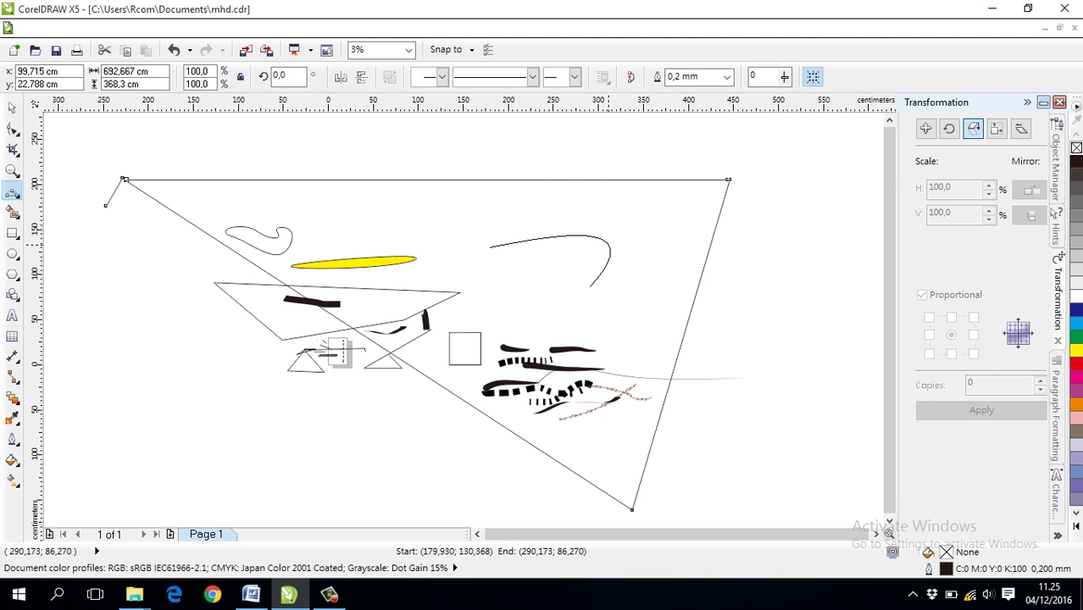
pyautogui.click(615, 230)
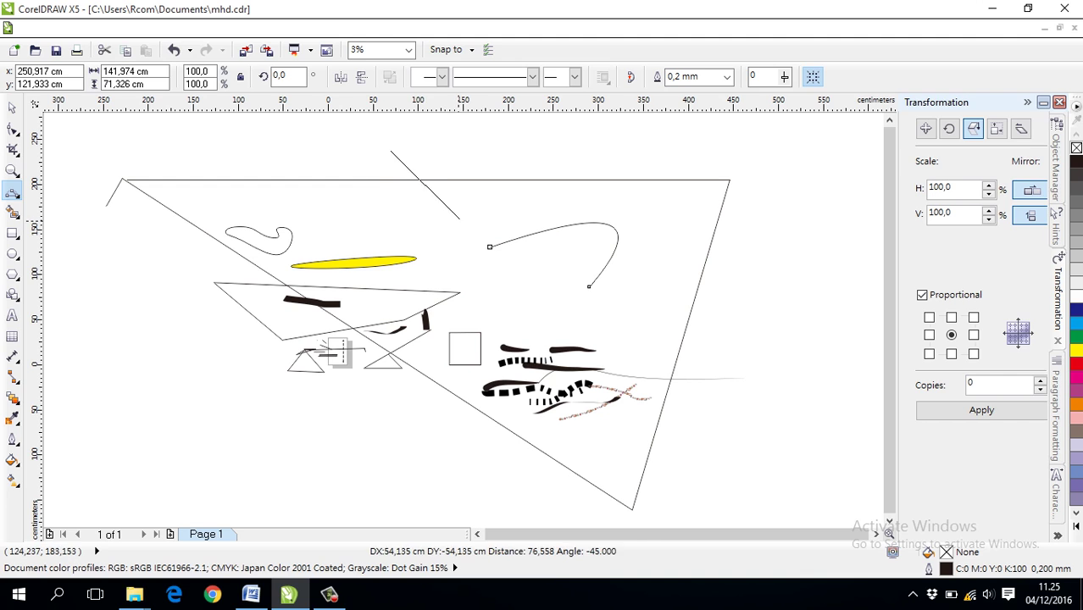
pyautogui.moveTo(415, 163); pyautogui.dragTo(459, 219)
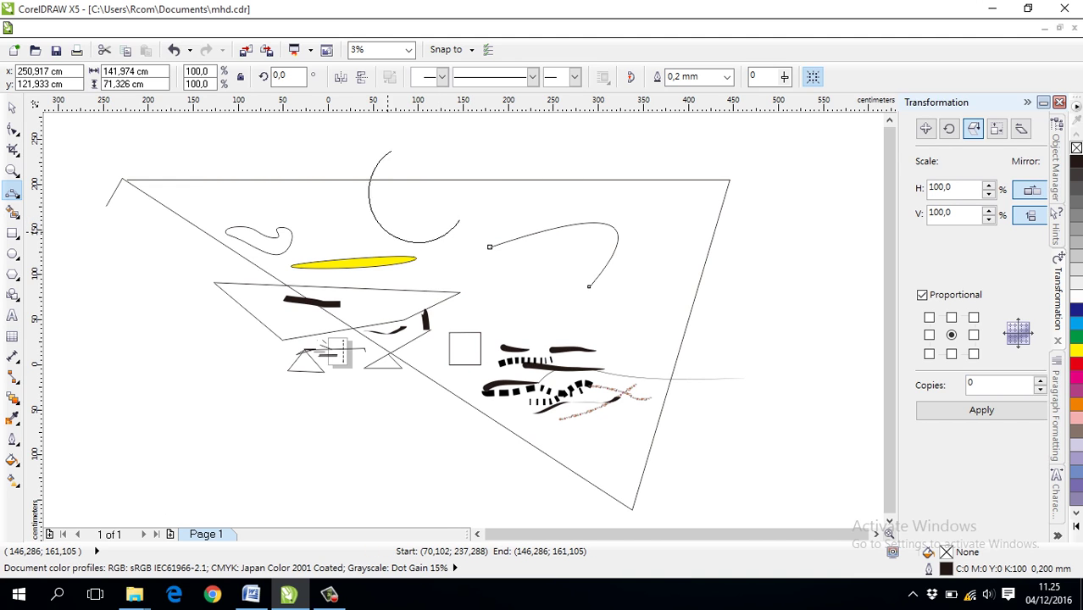
pyautogui.click(356, 258)
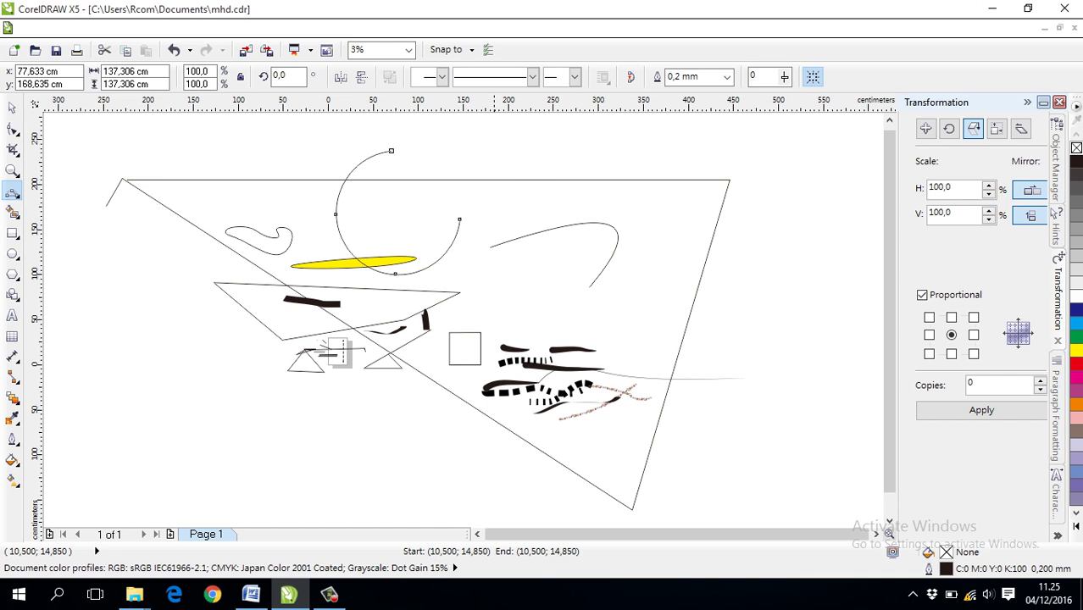
pyautogui.moveTo(546, 210)
pyautogui.mouseDown()
pyautogui.moveTo(617, 262)
pyautogui.moveTo(645, 238)
pyautogui.mouseUp()
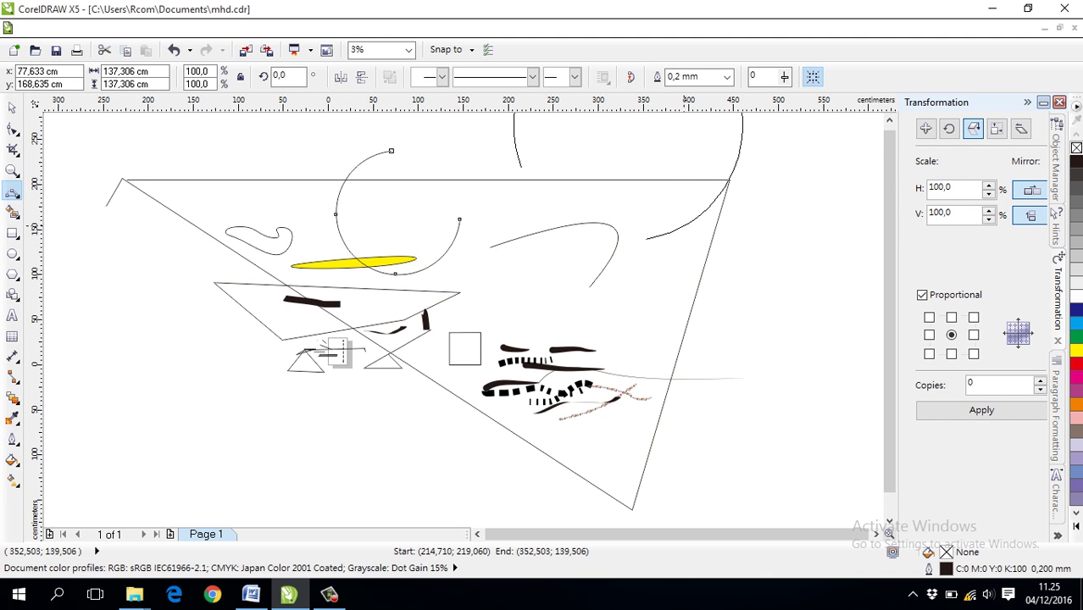
pyautogui.click(742, 139)
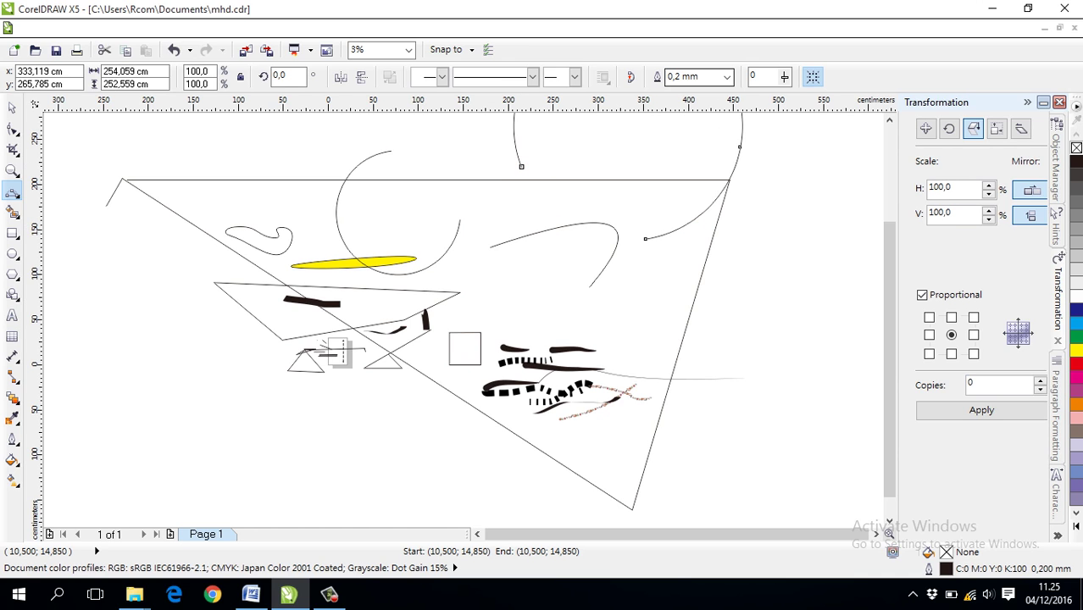
pyautogui.press('space')
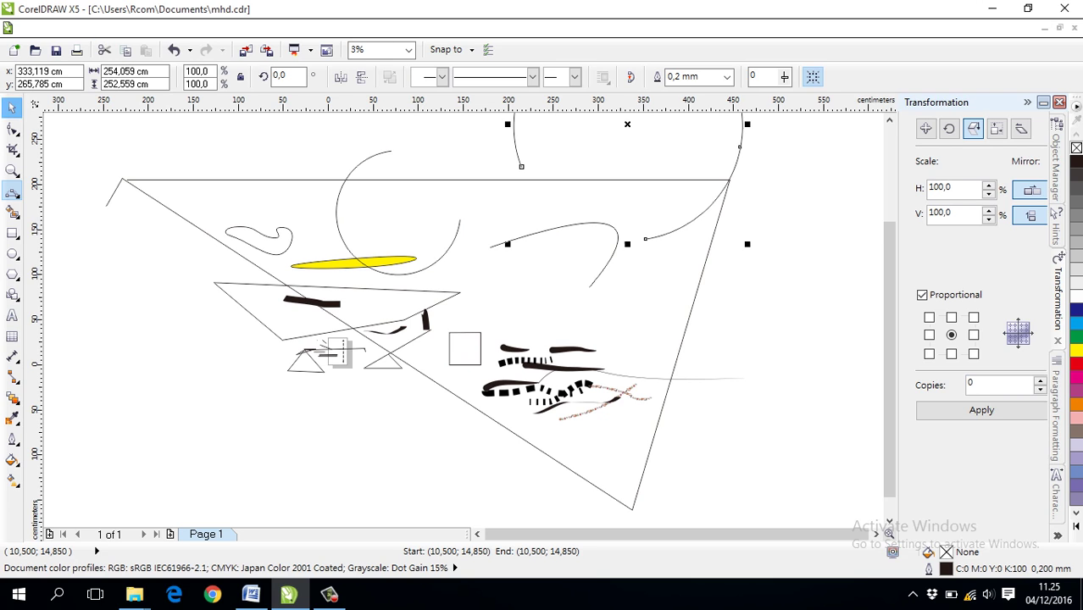
pyautogui.click(13, 191)
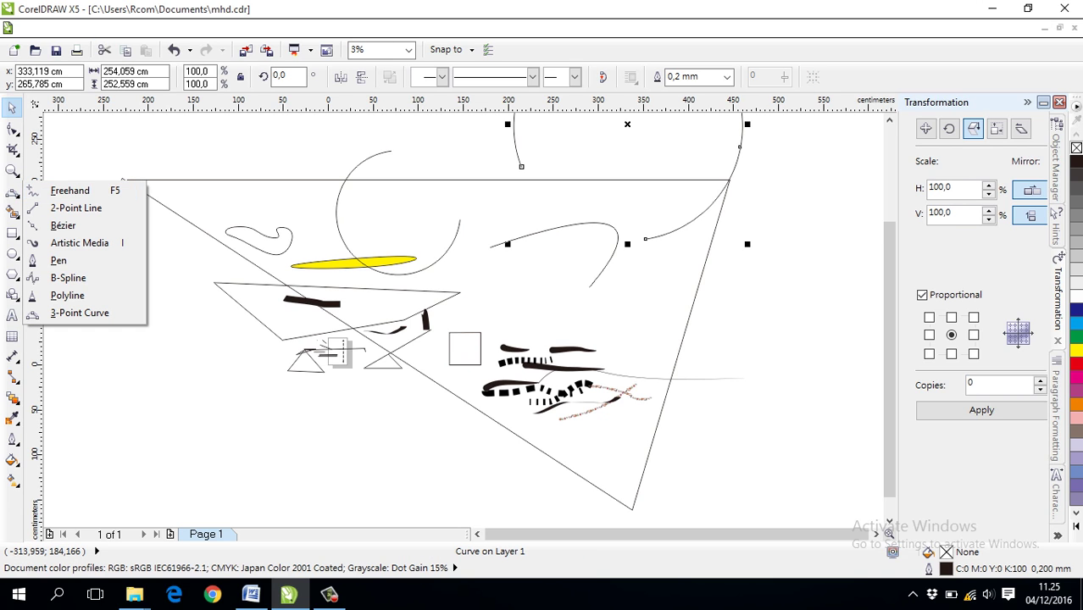
# Return to the Pick tool, deselect the curve, and zoom To Page.
pyautogui.click(13, 149)
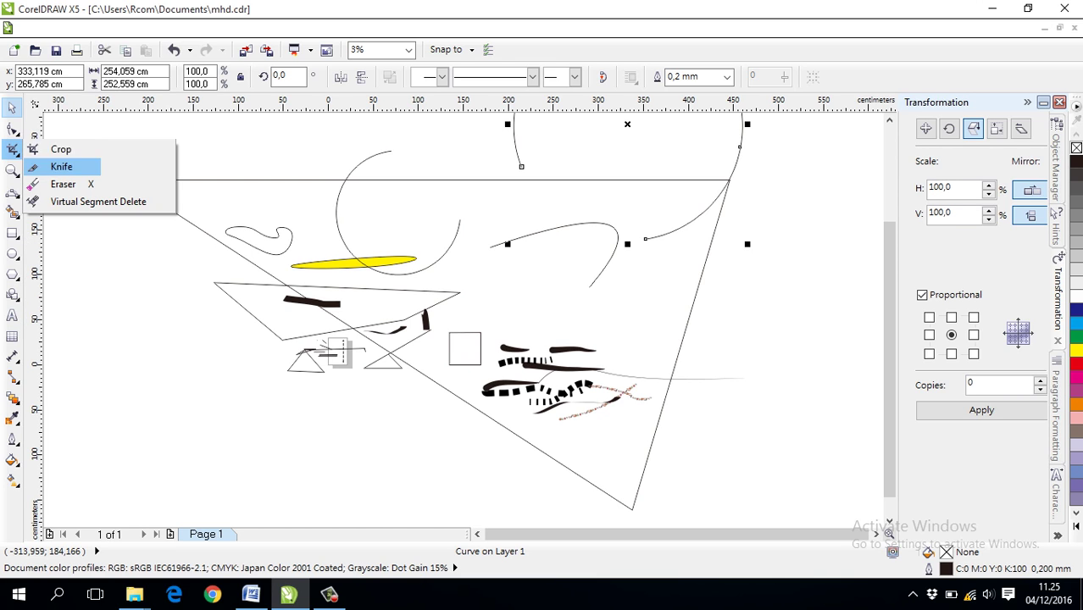
pyautogui.click(12, 107)
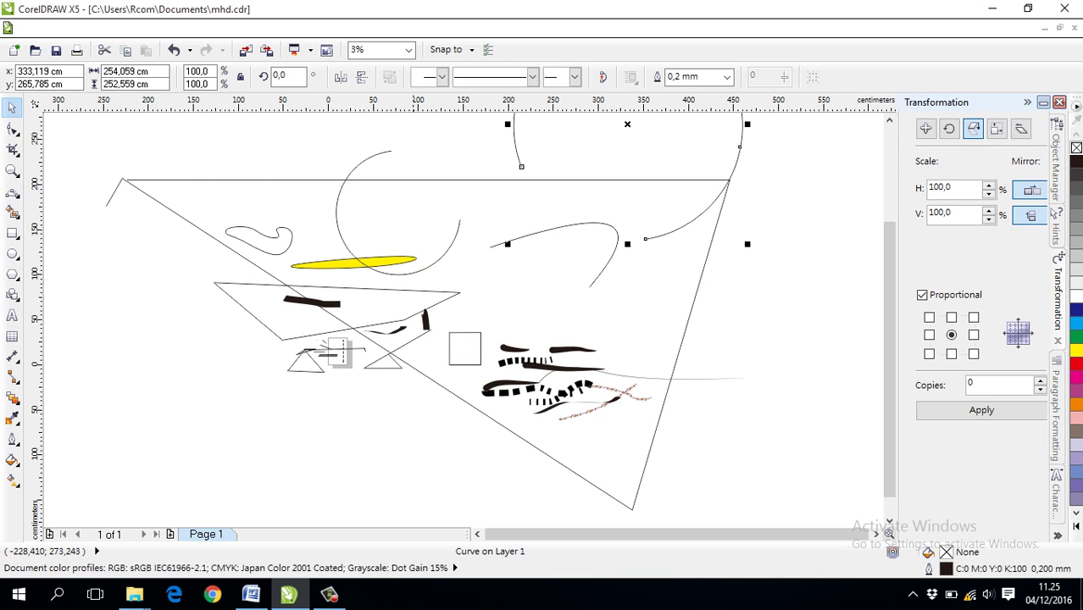
pyautogui.click(565, 290)
pyautogui.click(408, 50)
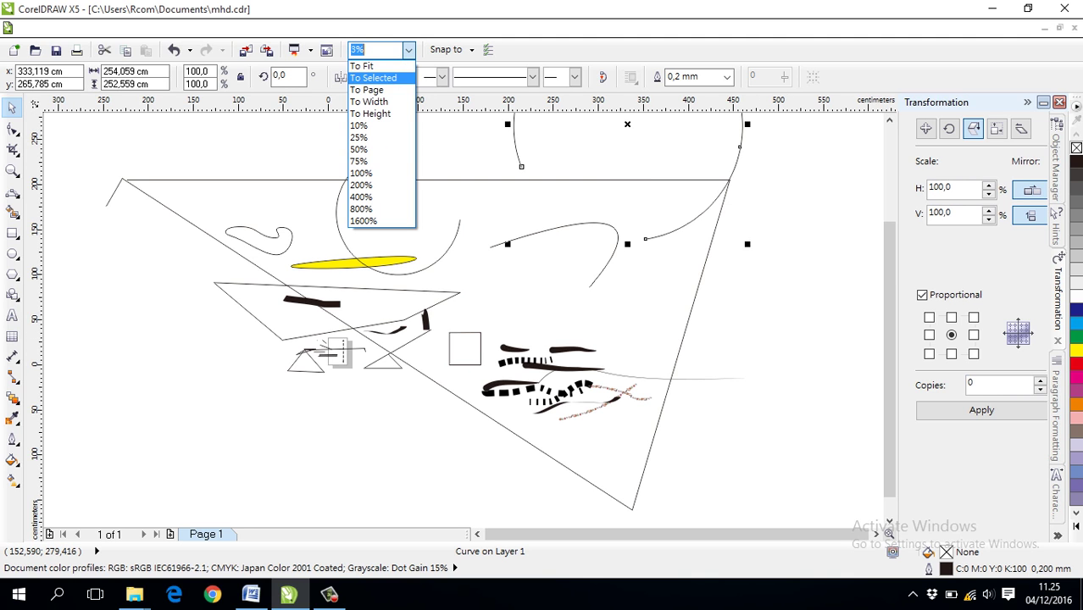
pyautogui.click(366, 89)
# Zoom To Fit and marquee-select every shape below the top arc.
pyautogui.scroll(-2, 632, 212)
pyautogui.scroll(-1, 633, 211)
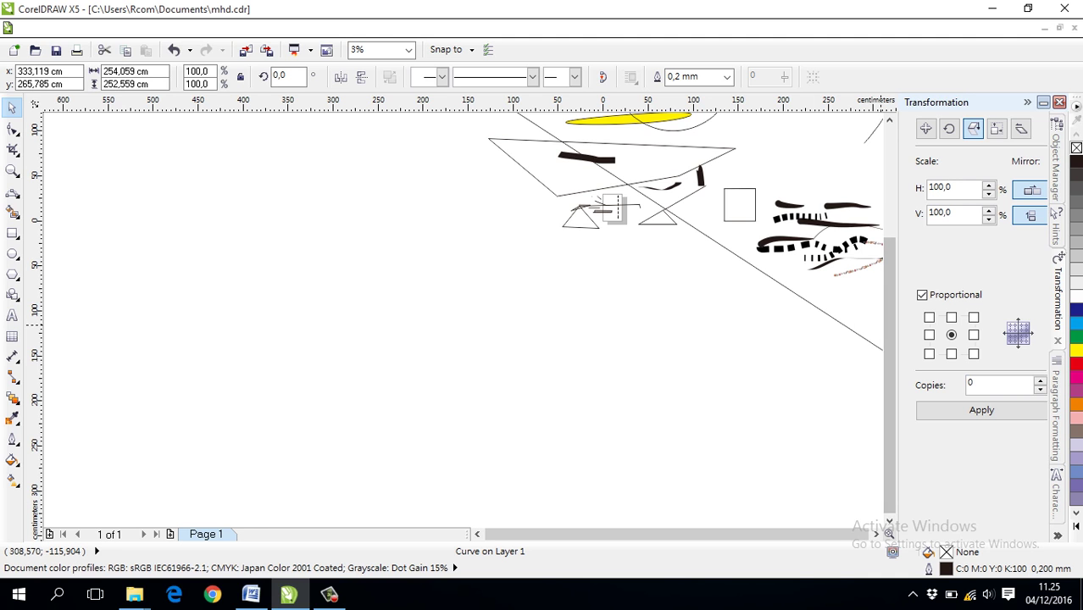
pyautogui.scroll(3, 795, 182)
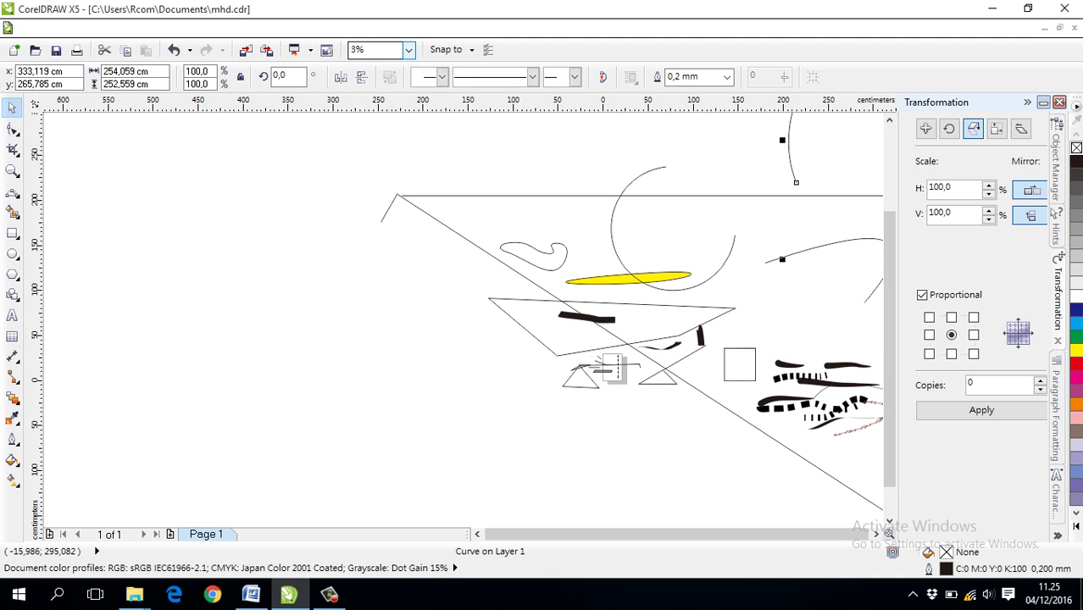
pyautogui.click(407, 49)
pyautogui.click(365, 65)
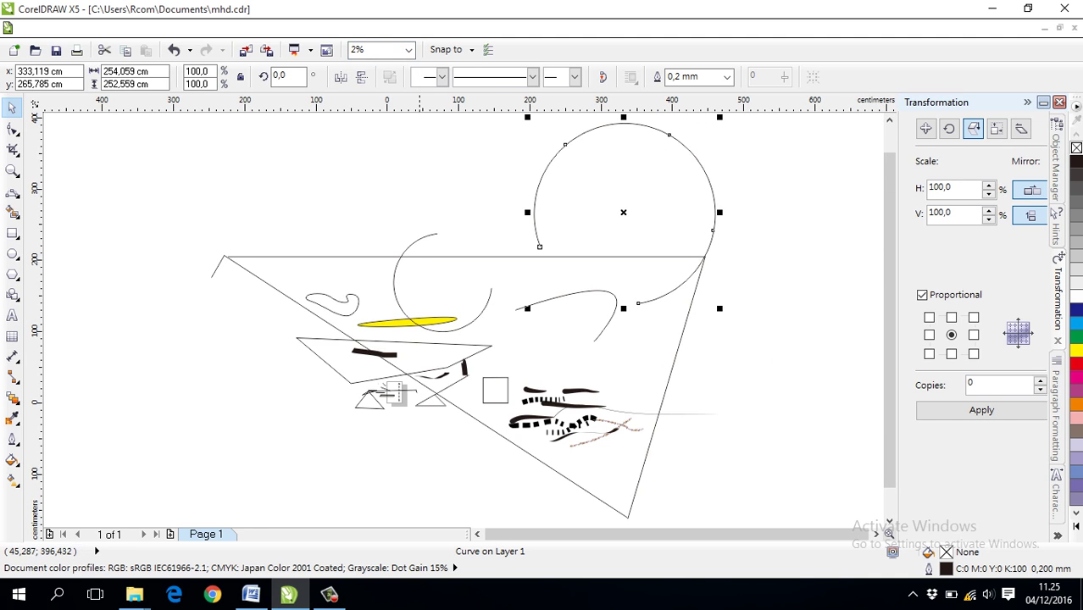
pyautogui.moveTo(130, 133); pyautogui.dragTo(777, 476)
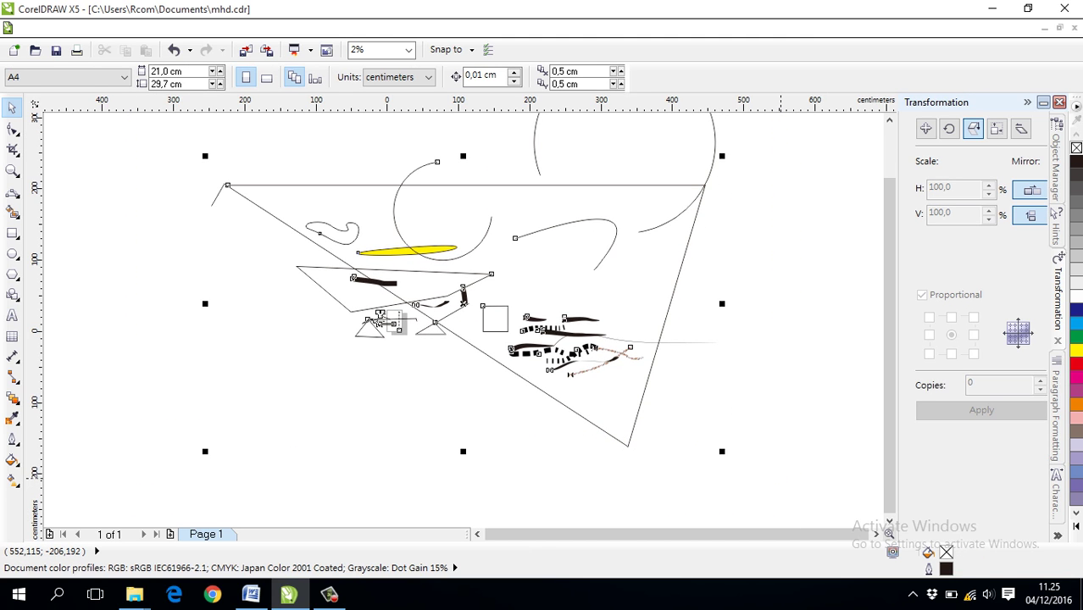
# Delete the selected shapes, then select and delete the last remaining arc at the top.
pyautogui.press('Delete')
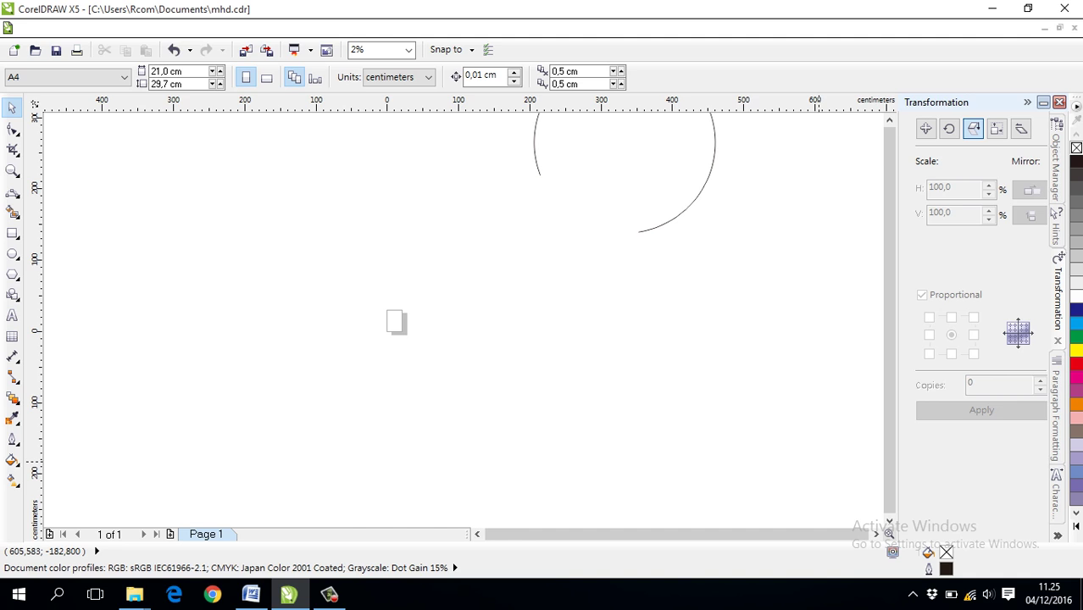
pyautogui.moveTo(710, 166); pyautogui.dragTo(545, 305)
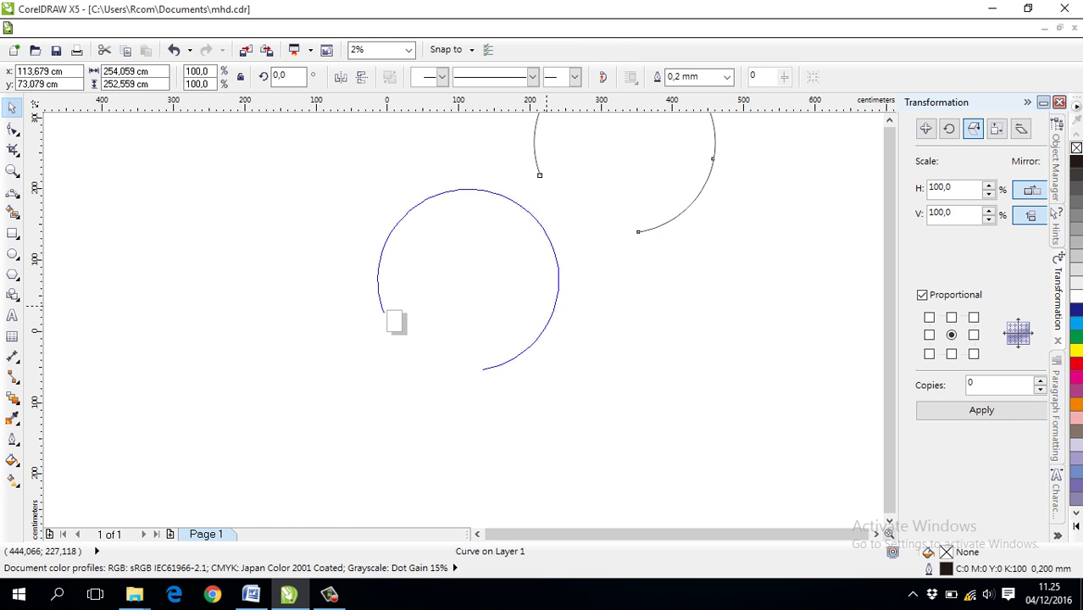
pyautogui.moveTo(387, 312); pyautogui.dragTo(387, 313)
pyautogui.press('Delete')
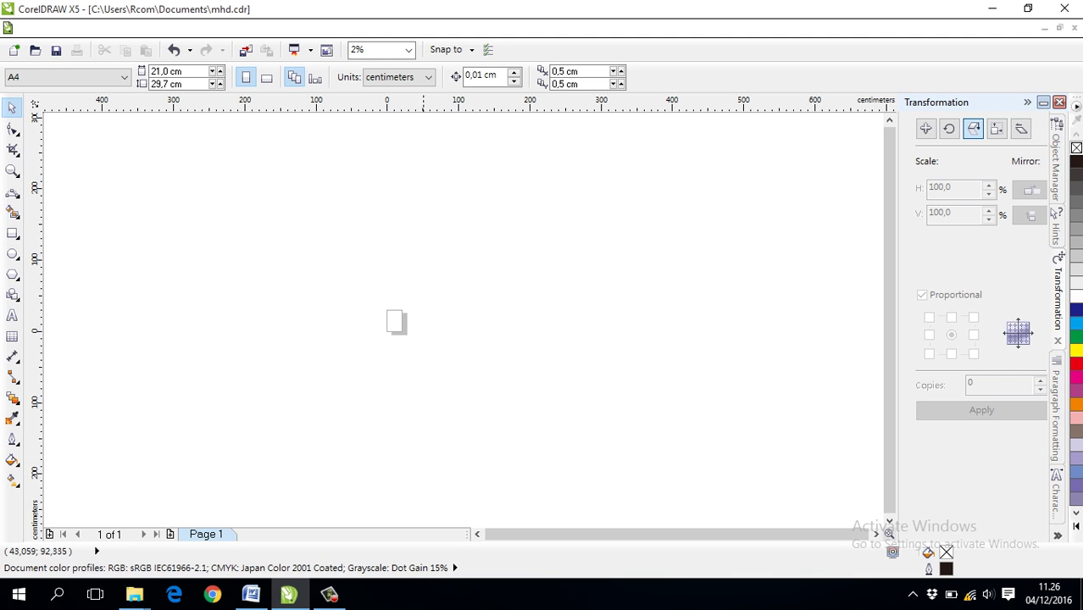
pyautogui.click(12, 253)
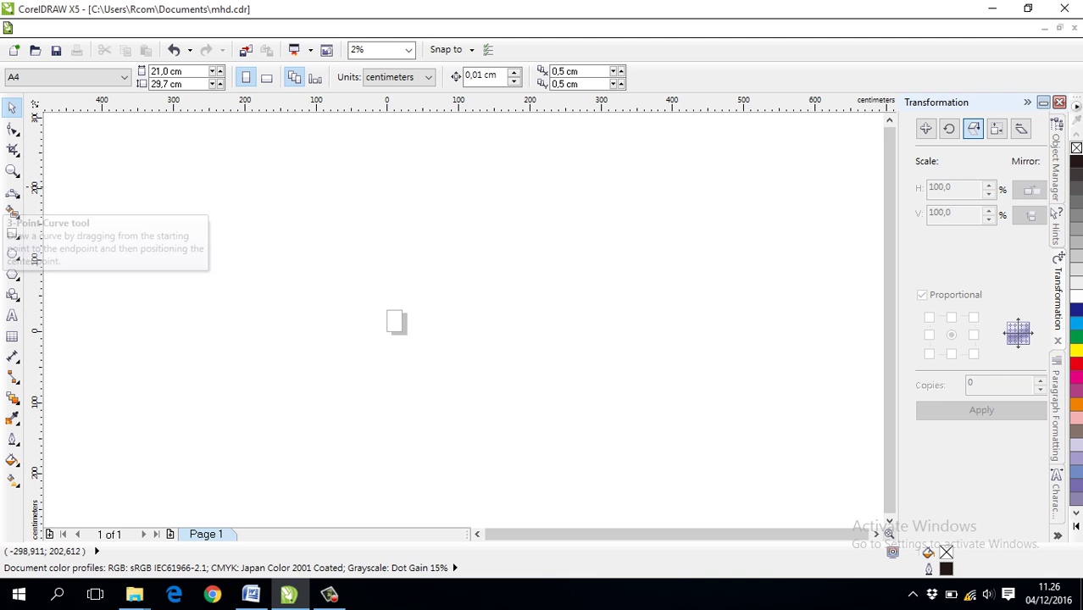
pyautogui.click(13, 211)
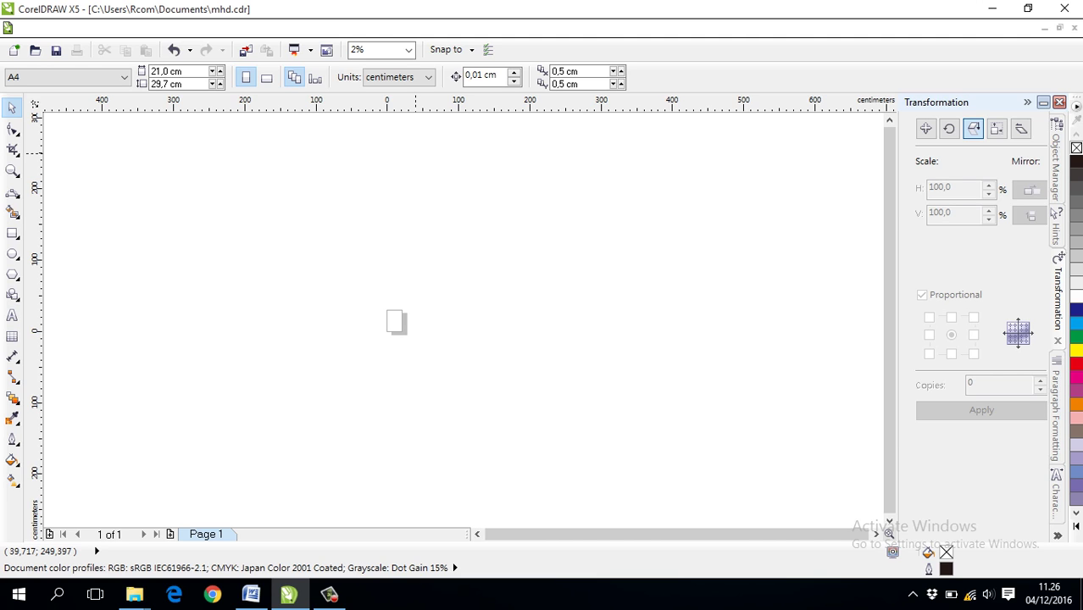
pyautogui.click(329, 594)
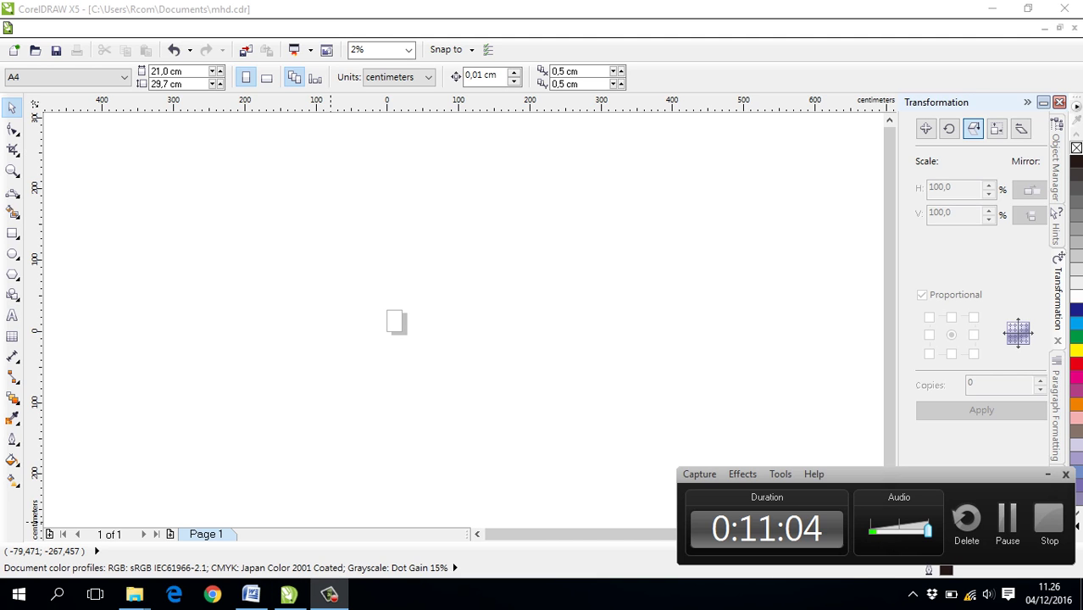